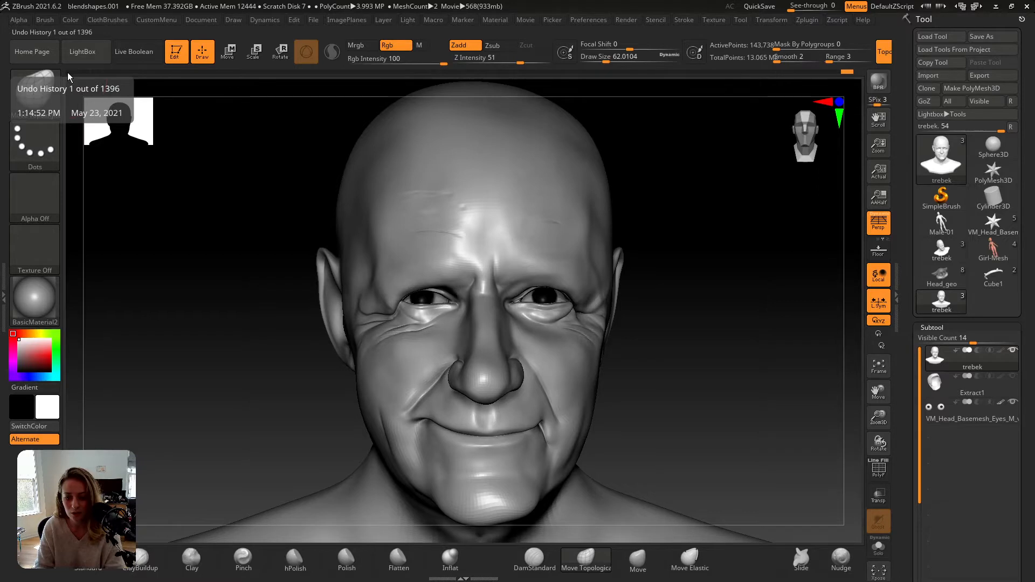
- Compare the earliest sculpt state in the undo history with the latest one
click(67, 72)
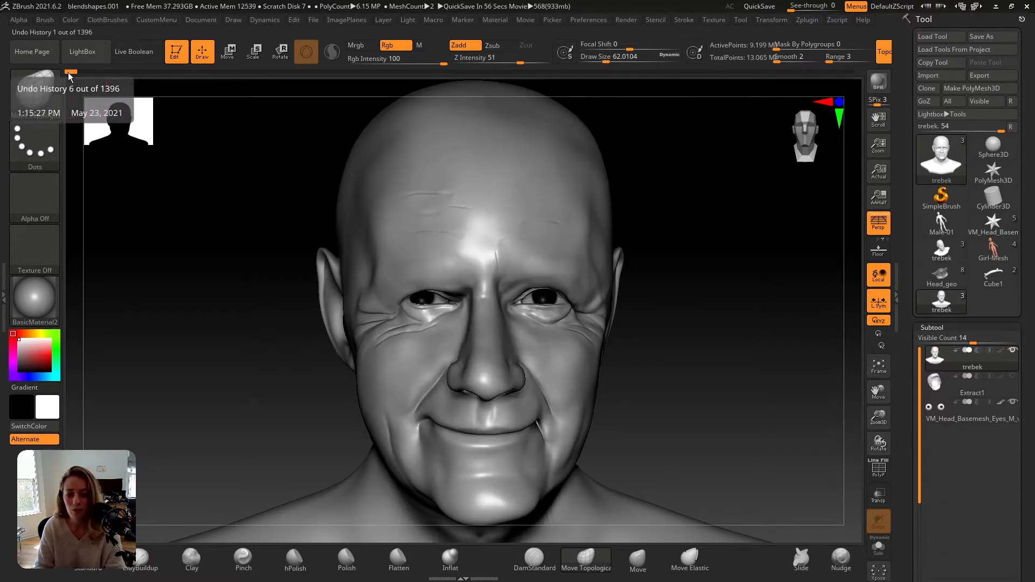
click(852, 70)
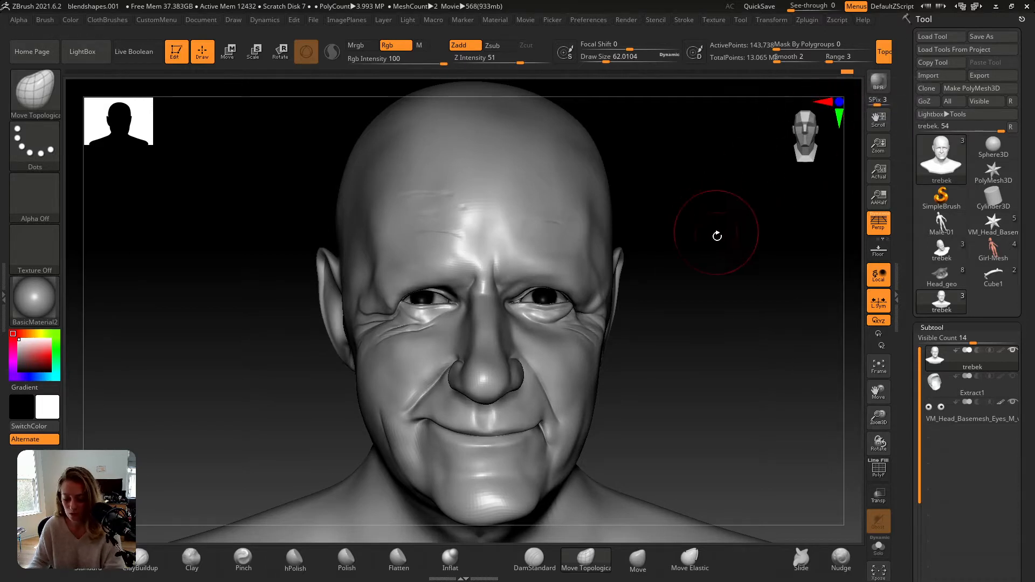
- Turn off perspective and repeatedly toggle the front reference photo to compare it with the sculpted head
key(p)
key(shift+z)
key(shift+z)
key(shift+z)
key(shift+z)
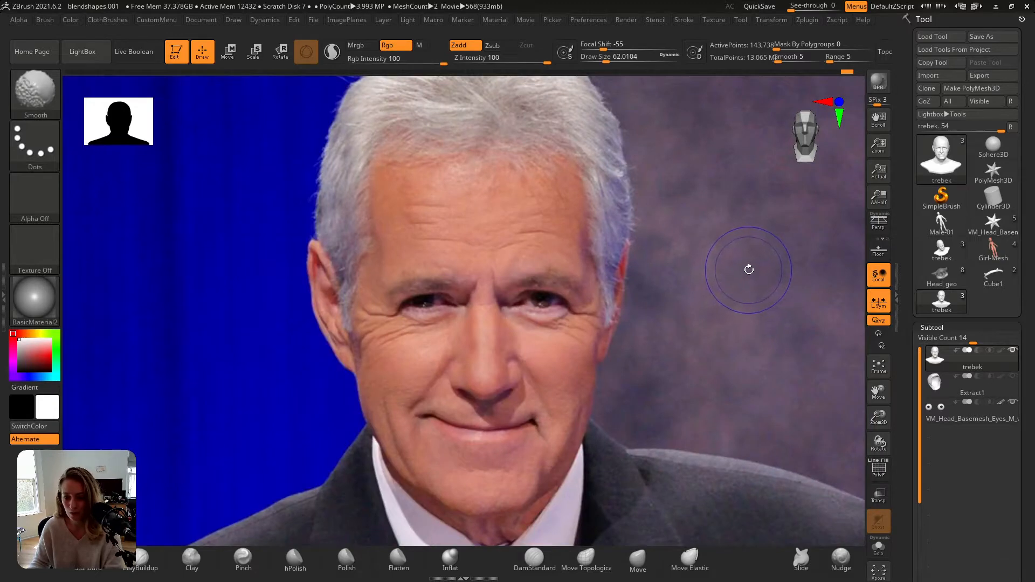
key(shift+z)
key(shift+z)
key(shift+z)
key(shift+z)
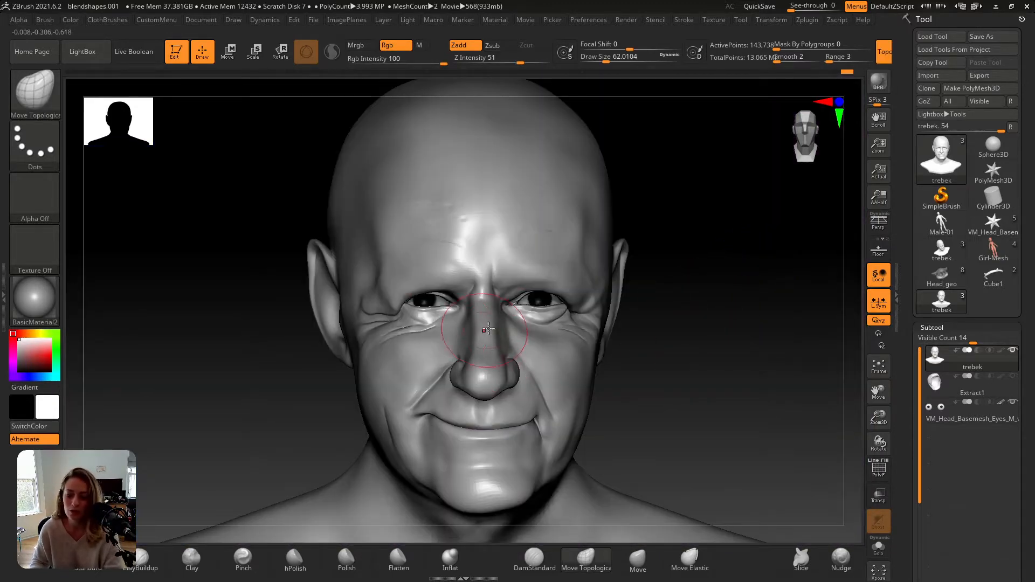
key(shift+z)
key(shift+z)
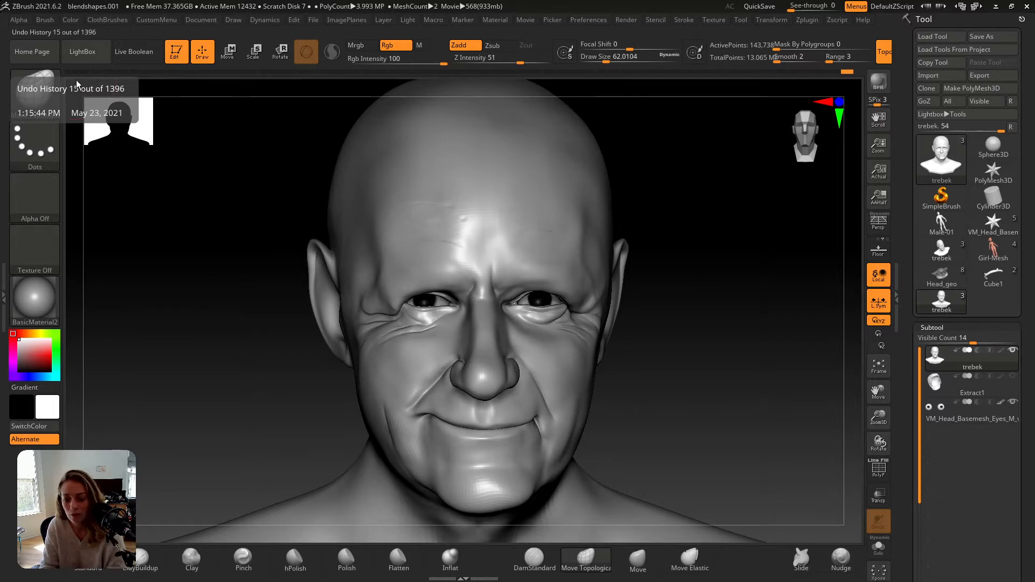
- Go back to an early sculpt state around undo history entry 58 and compare the face with the reference photo
click(70, 73)
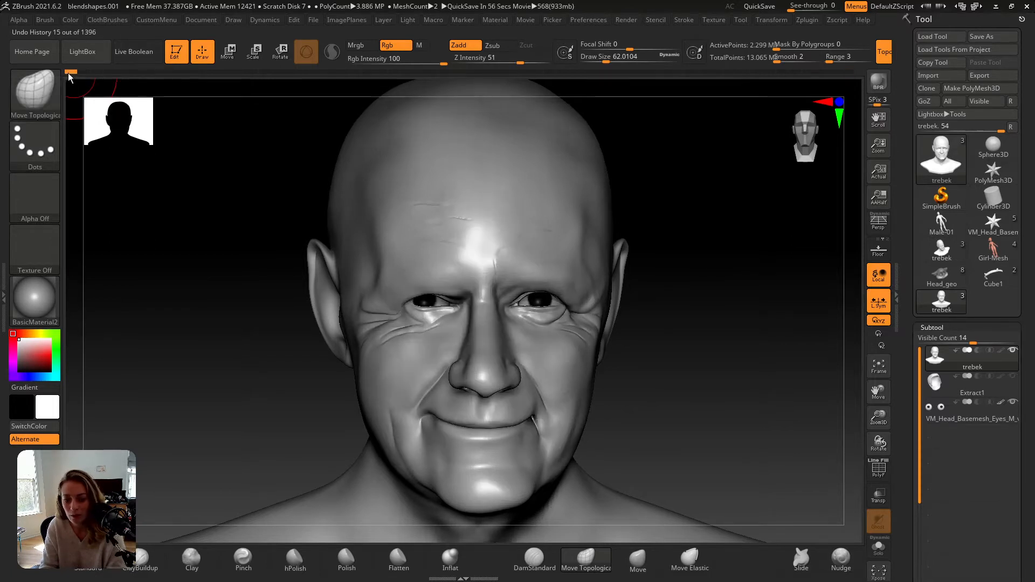
drag(69, 72, 97, 71)
key(shift+z)
key(shift+z)
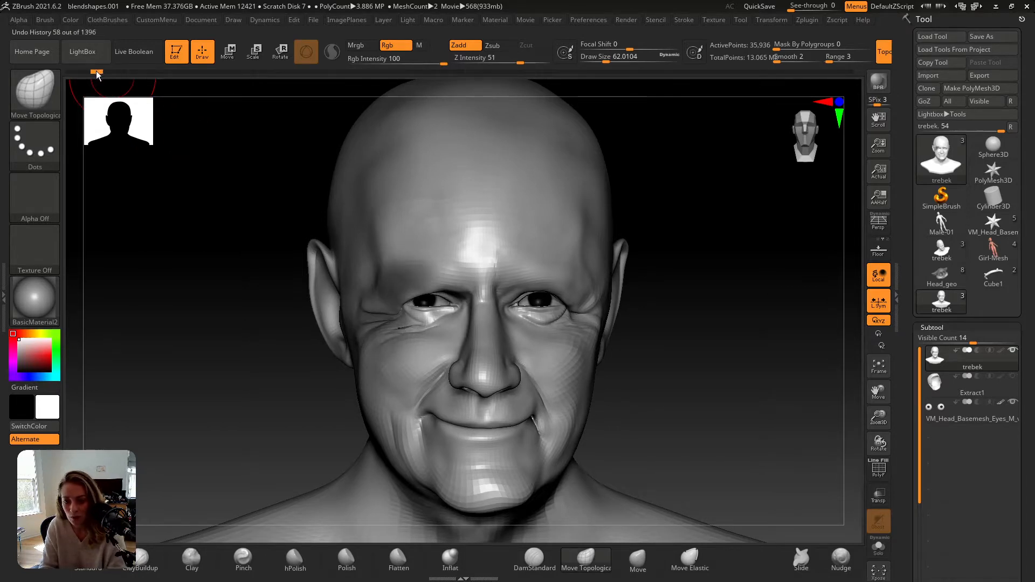
mouse_move(379, 261)
alt+right_down()
mouse_move(423, 312)
mouse_move(396, 306)
mouse_move(409, 303)
alt+right_up()
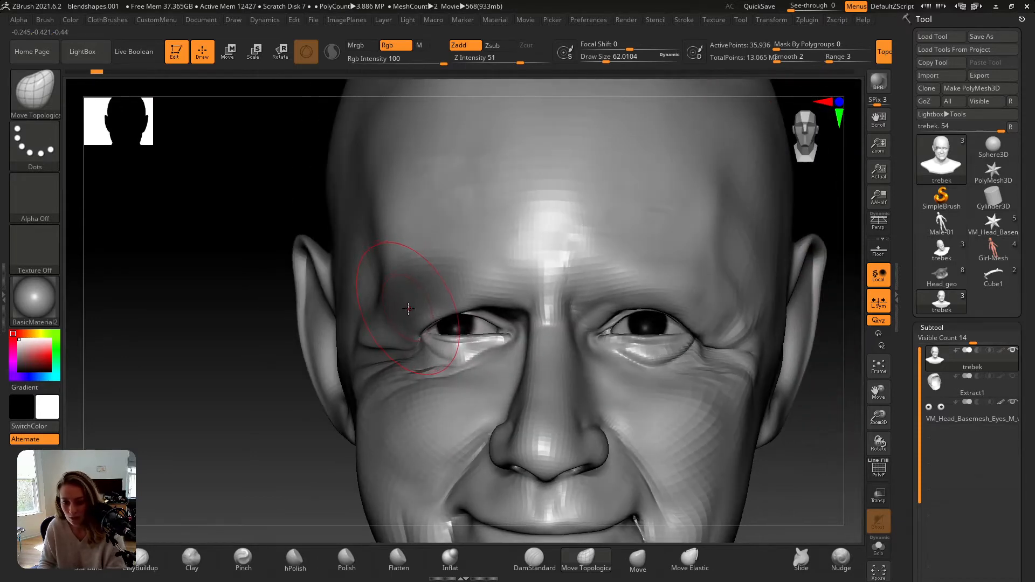
key(f)
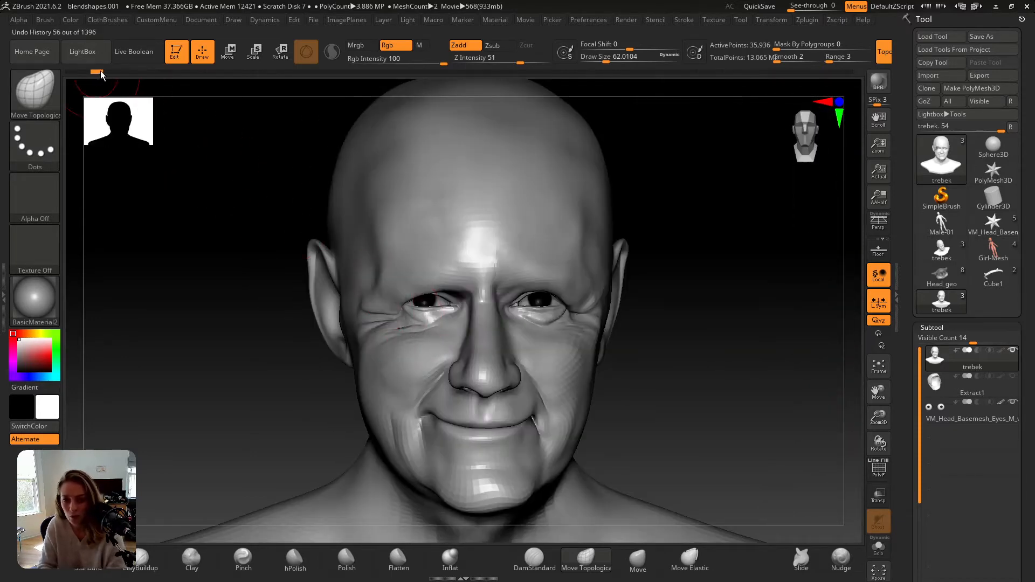
- Step forward to around undo history entry 81 and check the nose against the reference photo
drag(100, 70, 105, 70)
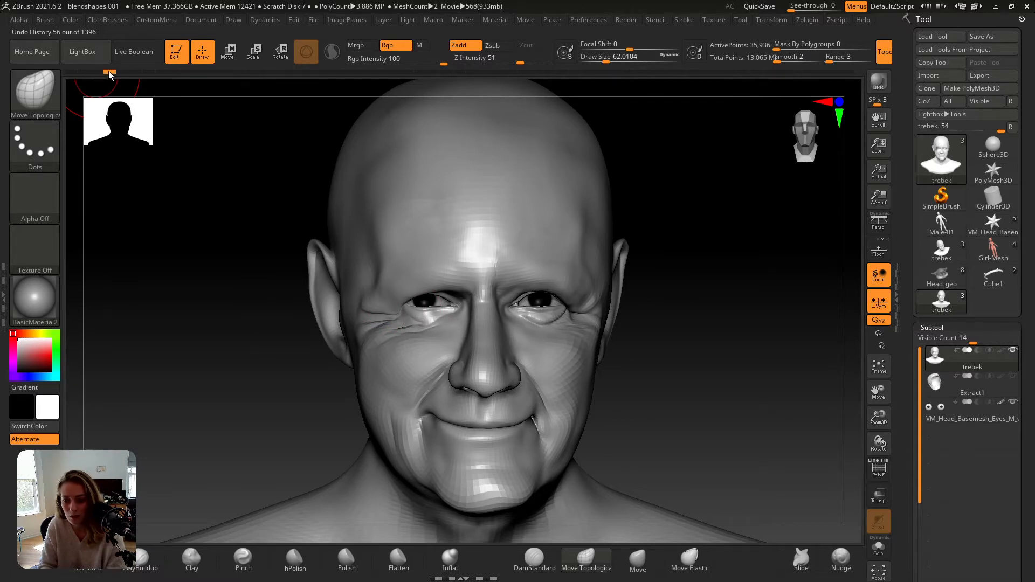
drag(101, 72, 104, 72)
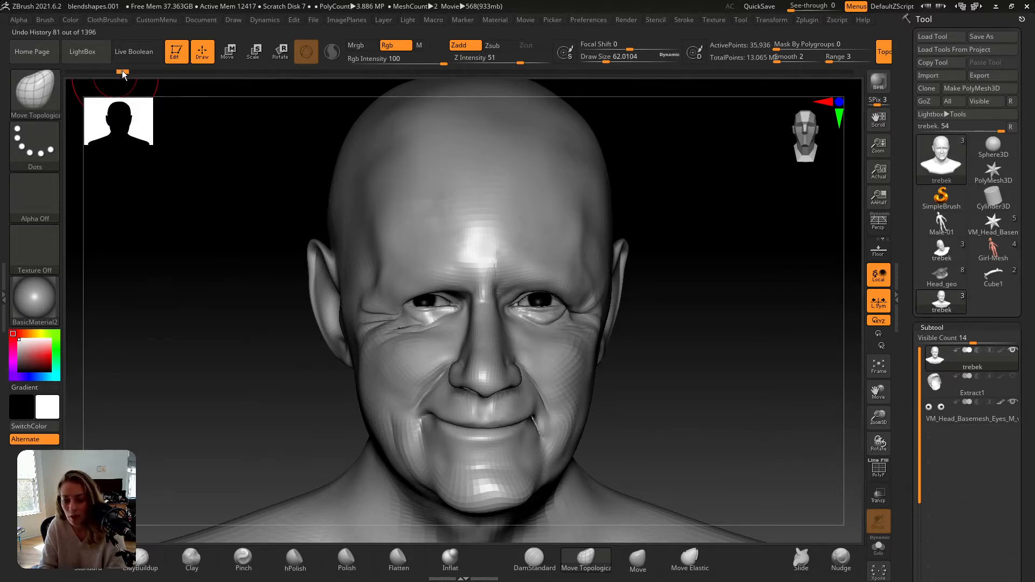
click(125, 71)
click(118, 71)
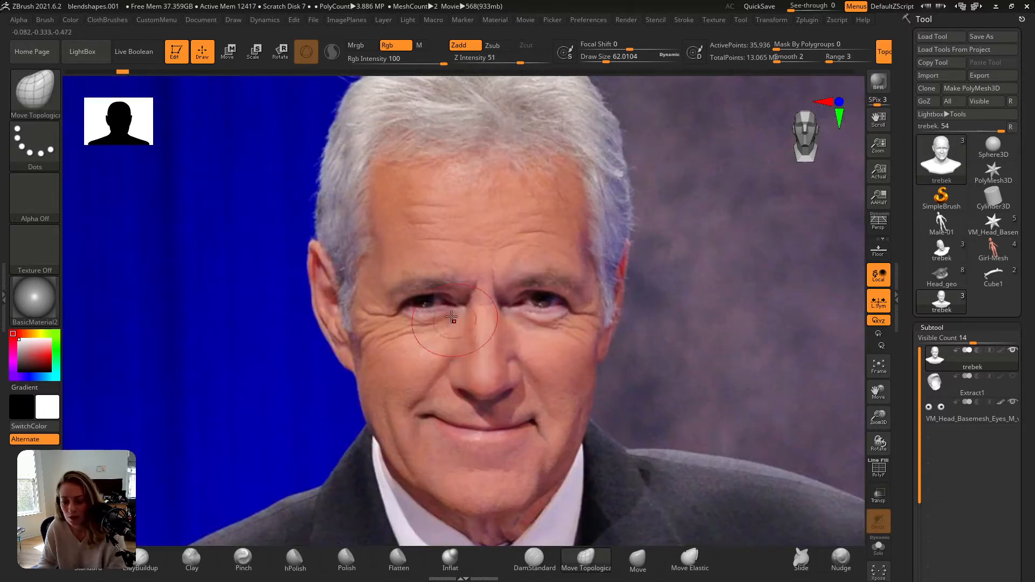
key(shift)
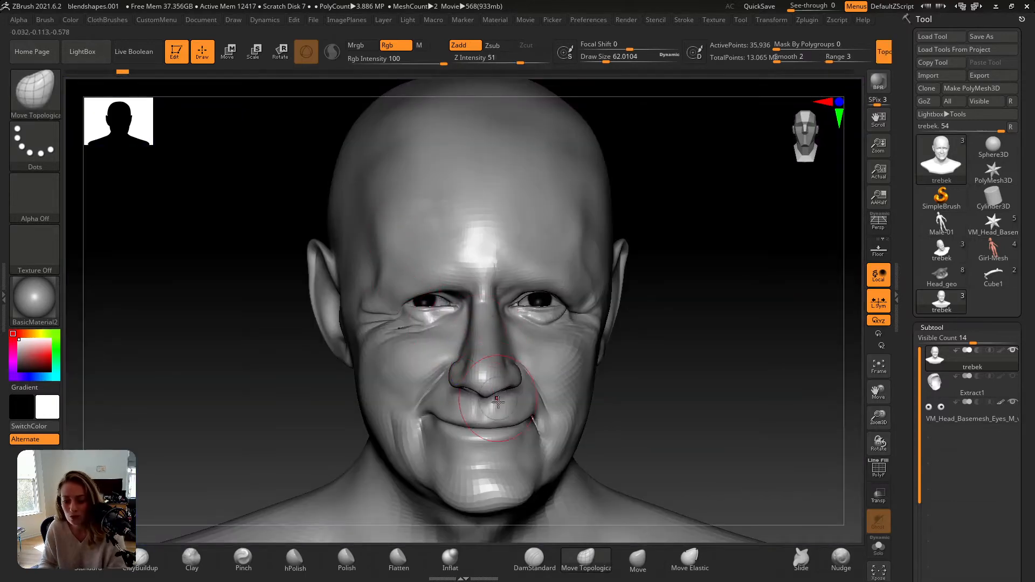
- Compare early and later history states in profile and front views, return to an early state and show the reference photo
mouse_move(247, 210)
mouse_down()
mouse_move(243, 234)
mouse_move(261, 235)
mouse_move(247, 217)
mouse_up()
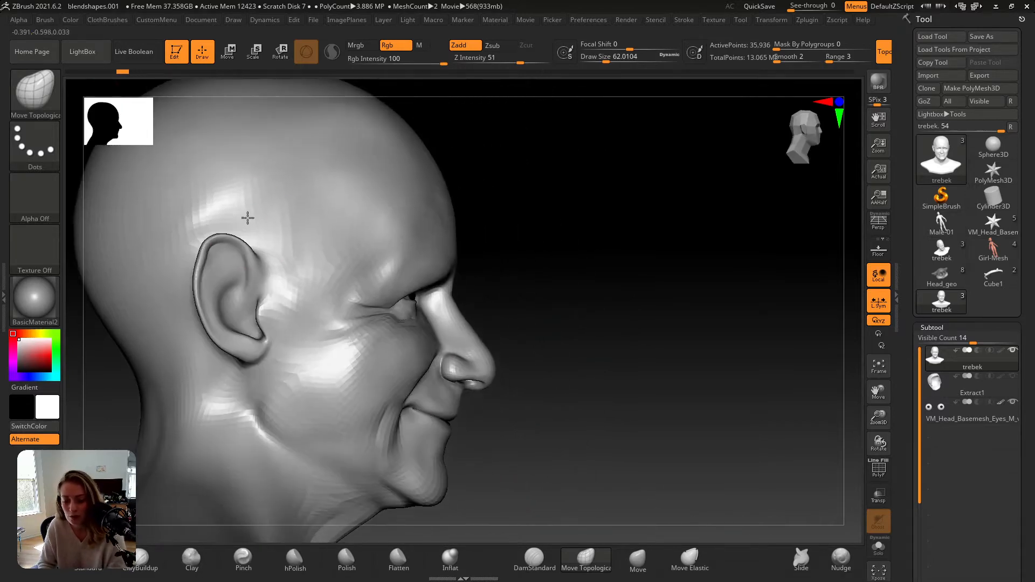
mouse_move(125, 72)
mouse_down()
mouse_move(555, 87)
mouse_move(487, 91)
mouse_move(514, 95)
mouse_move(704, 88)
mouse_move(375, 85)
mouse_up()
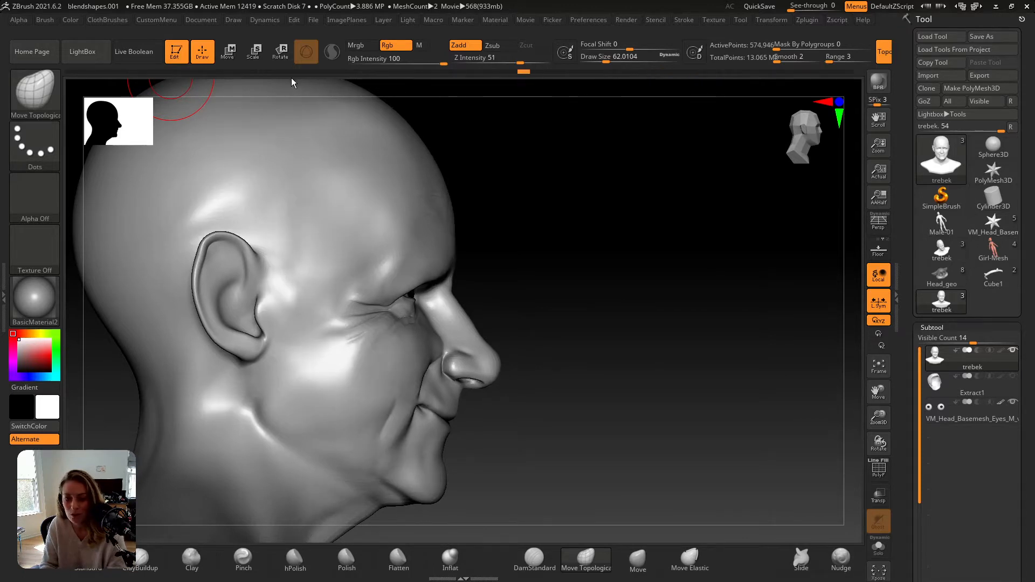
drag(195, 76, 200, 75)
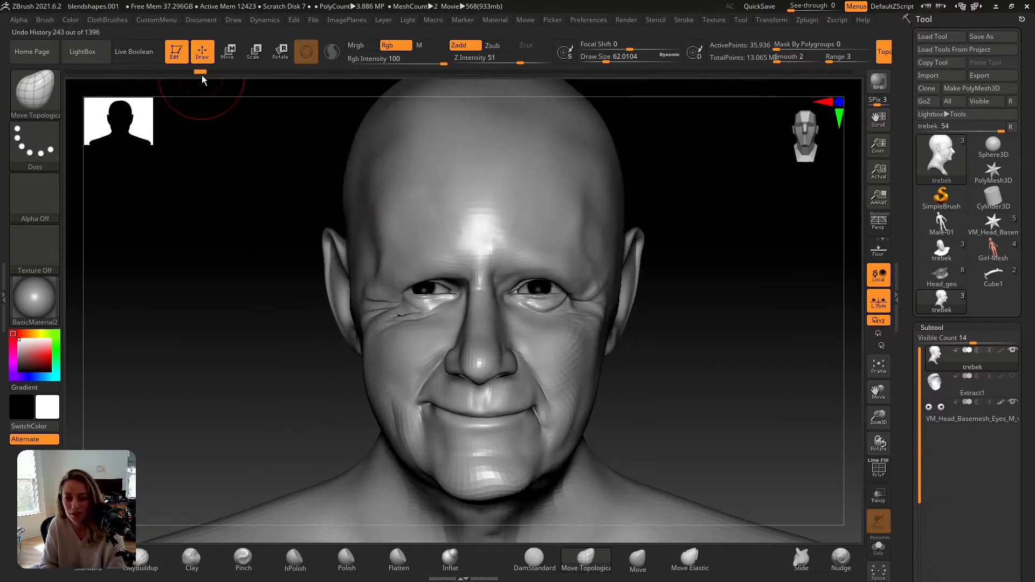
mouse_move(201, 76)
mouse_down()
mouse_move(174, 75)
mouse_move(192, 73)
mouse_up()
key(shift+z)
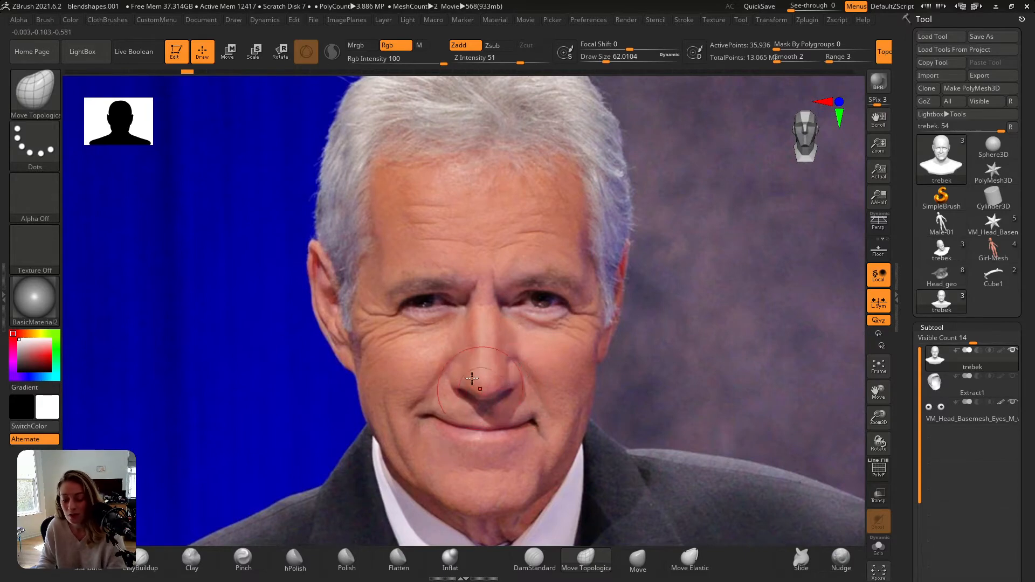
- Switch to trebek_ref.psd in Photoshop, activate the Brush tool and undo the trial stroke on the reference
key(alt+Tab)
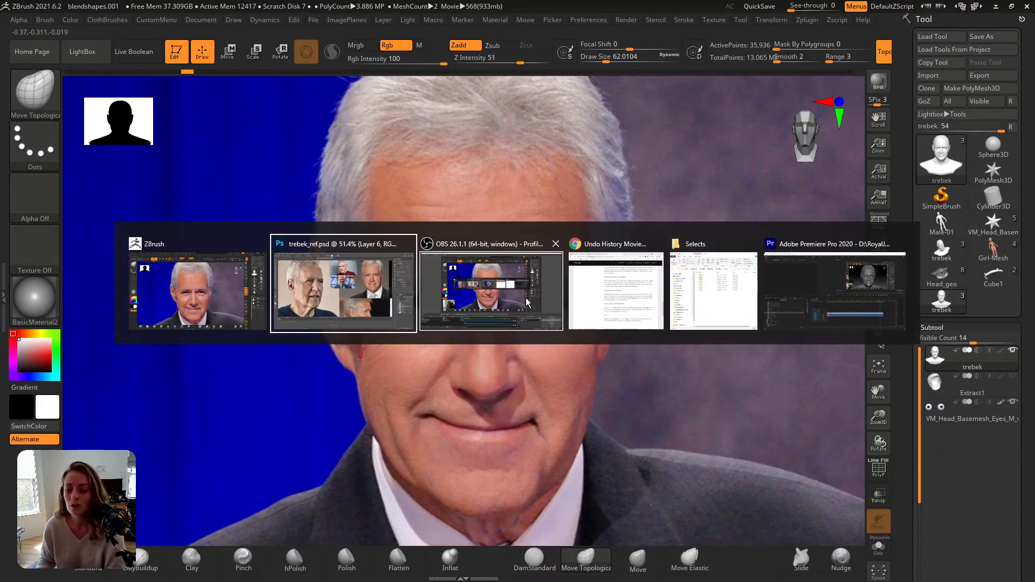
click(383, 304)
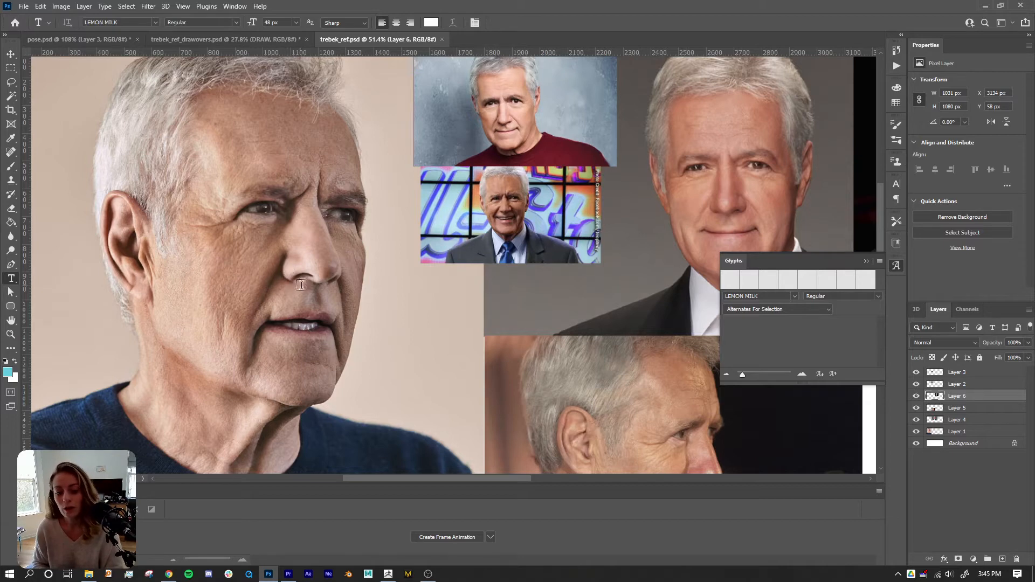
click(11, 166)
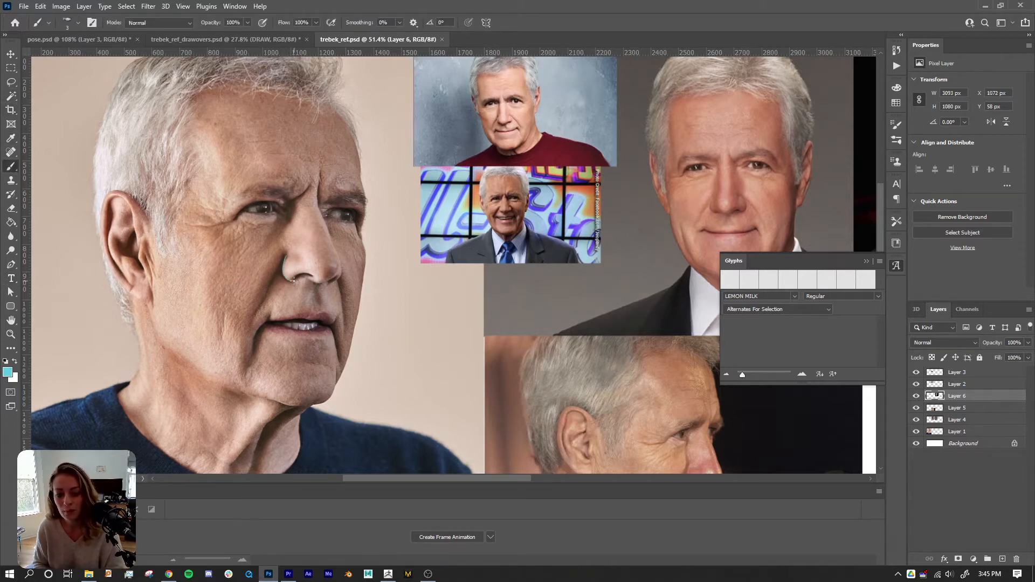
key(ctrl+z)
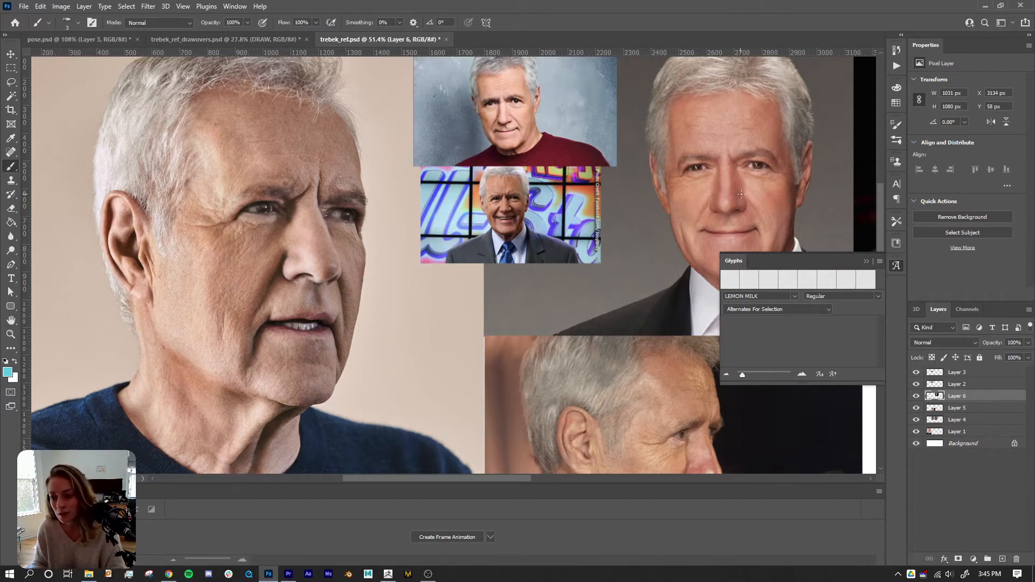
- Examine the nose up close in the dark-suit portrait with the gray backdrop and undo the mark made there
ctrl+drag(722, 194, 751, 215)
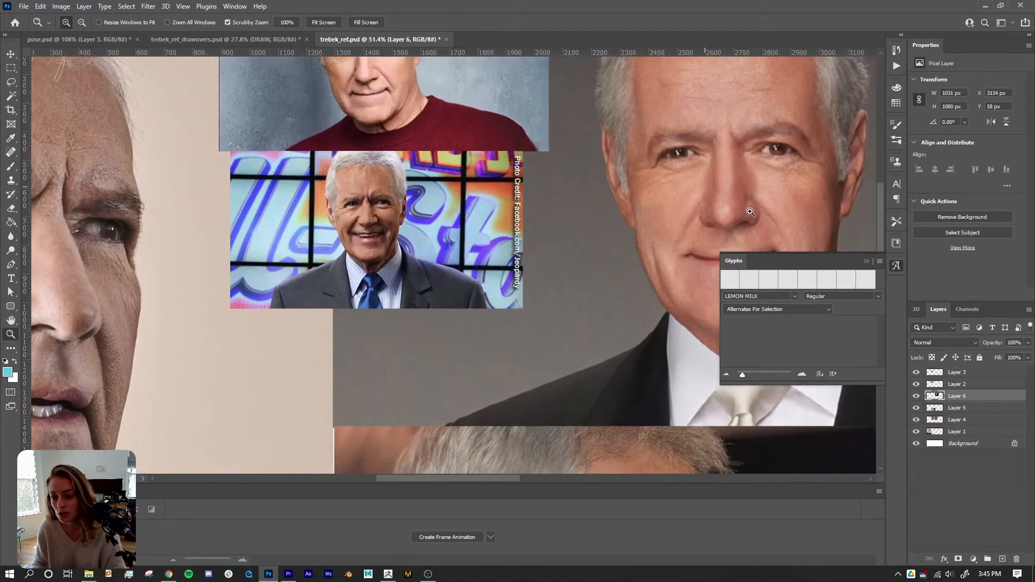
drag(681, 194, 499, 222)
ctrl+drag(499, 222, 586, 234)
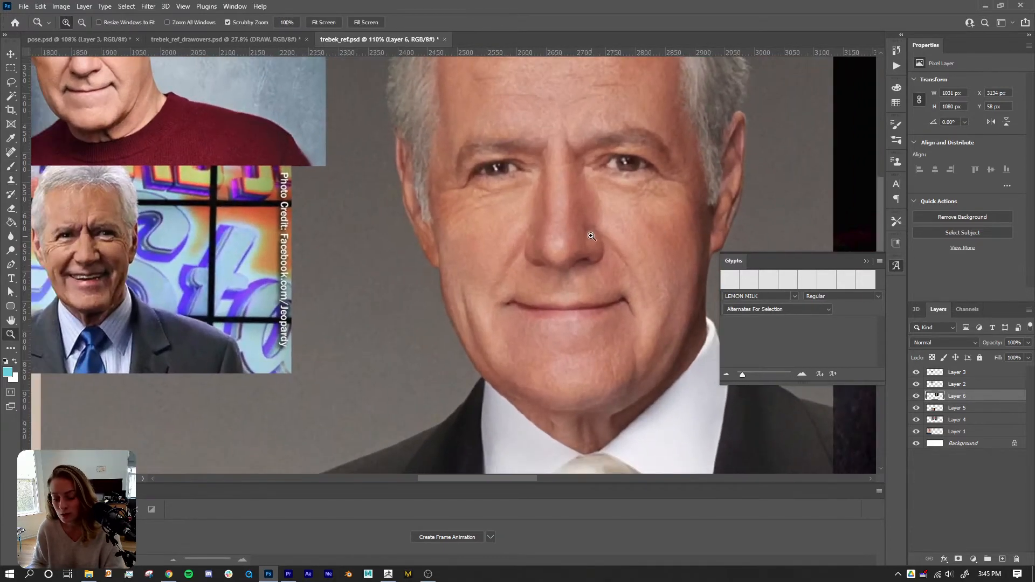
key(ctrl+z)
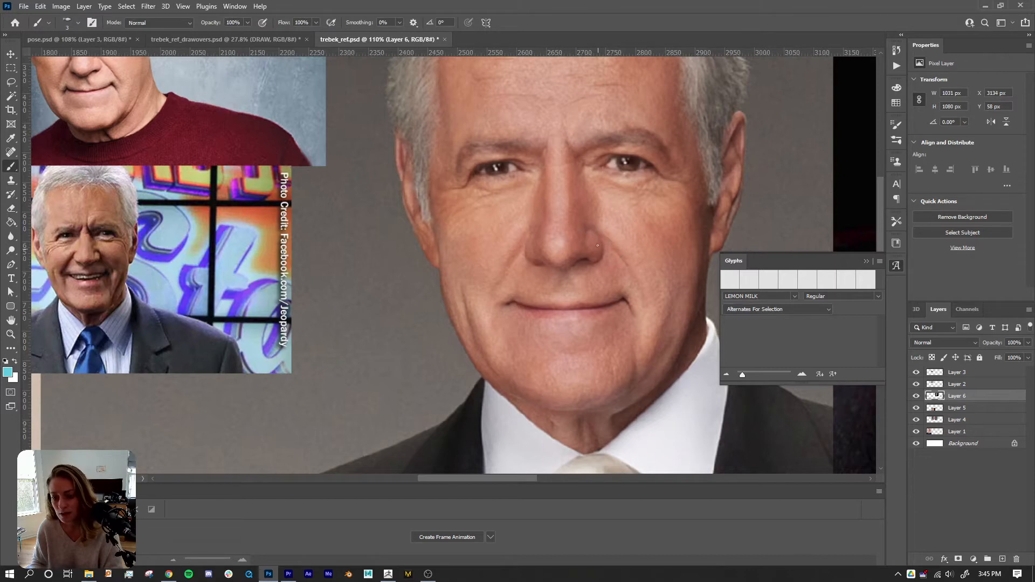
- Add a new layer above Layer 3 and mark the nose bridge with two cyan lines on the red-sweater portrait
ctrl+drag(606, 256, 572, 250)
shift+scroll(369, 271, left, 6)
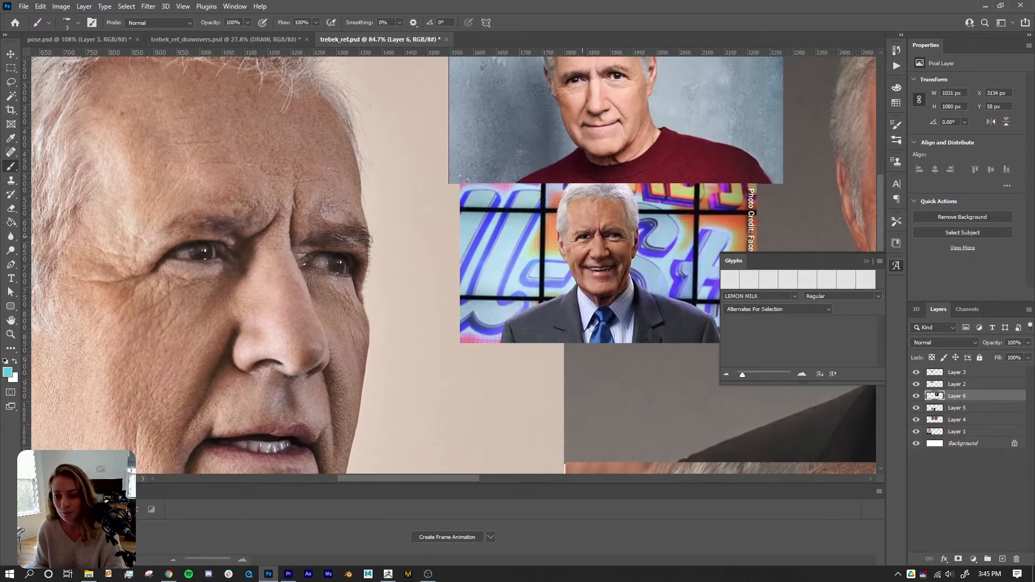
ctrl+drag(596, 116, 570, 219)
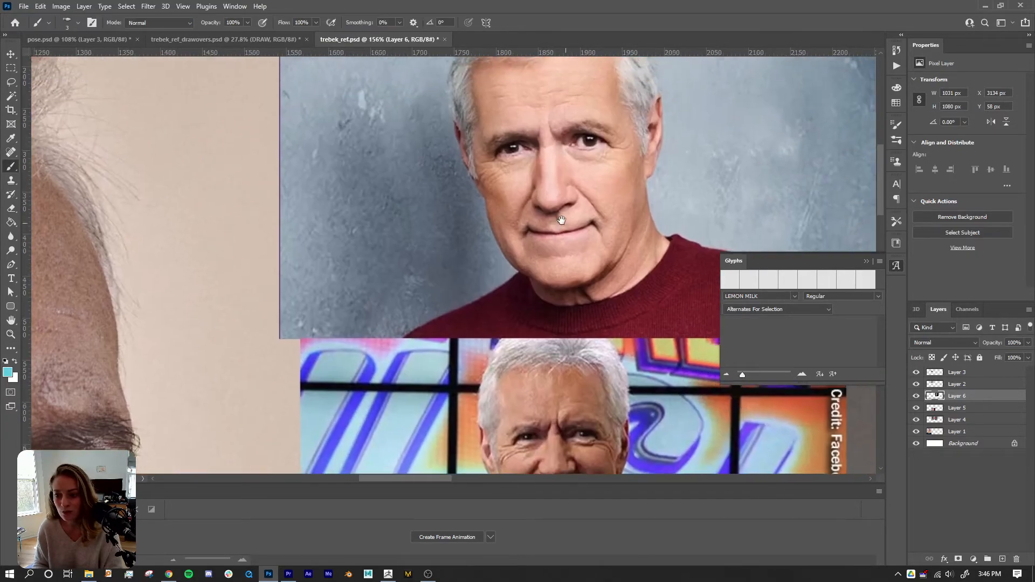
mouse_move(553, 182)
ctrl+mouse_down()
mouse_move(589, 225)
mouse_move(541, 225)
ctrl+mouse_up()
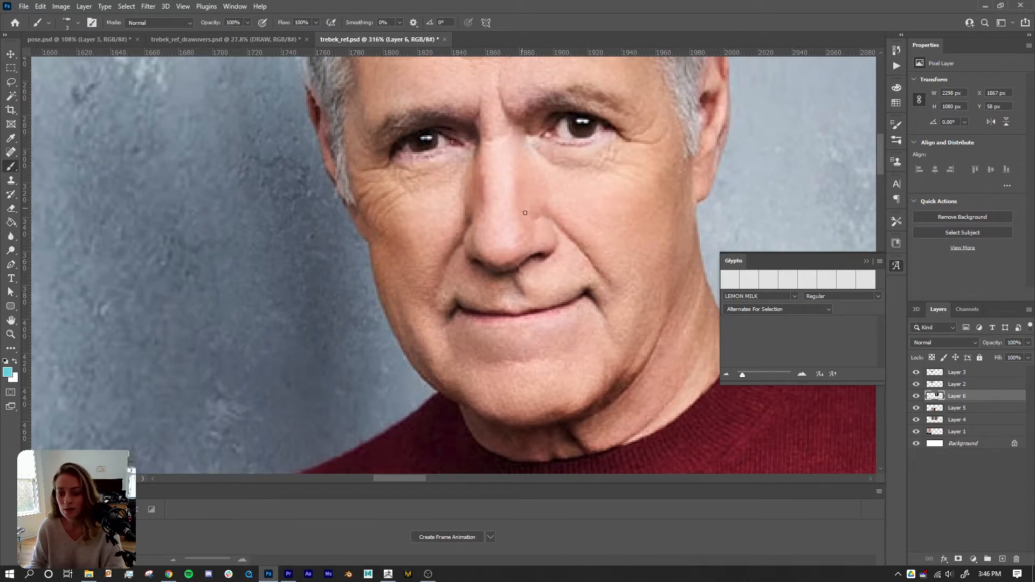
ctrl+drag(534, 228, 522, 227)
click(973, 374)
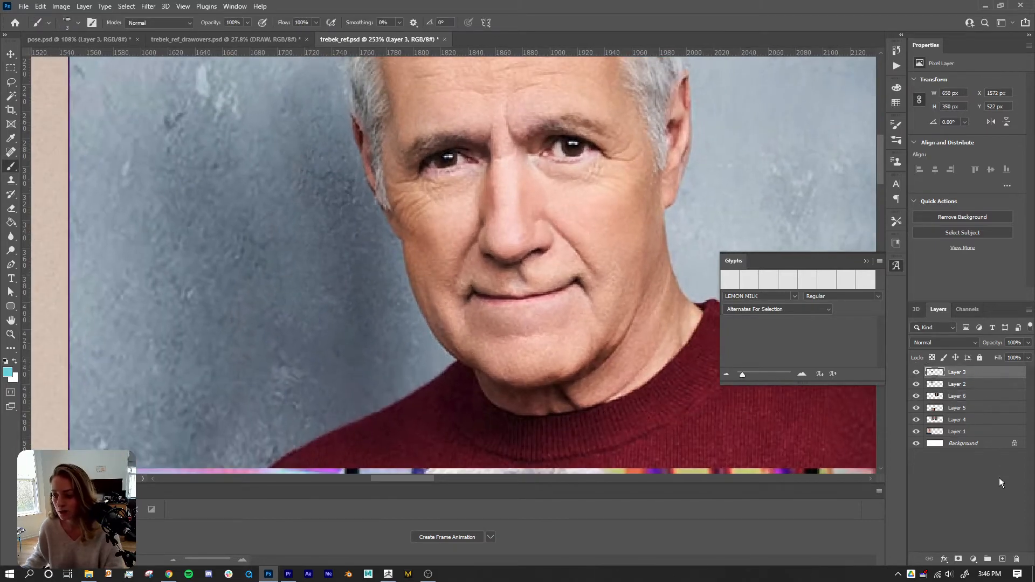
click(1002, 559)
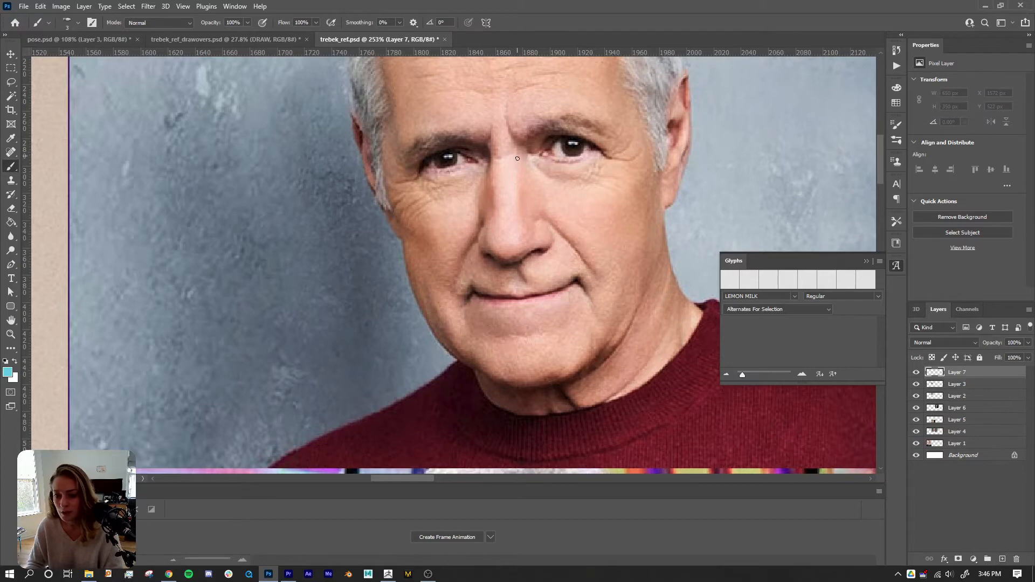
drag(522, 214, 520, 217)
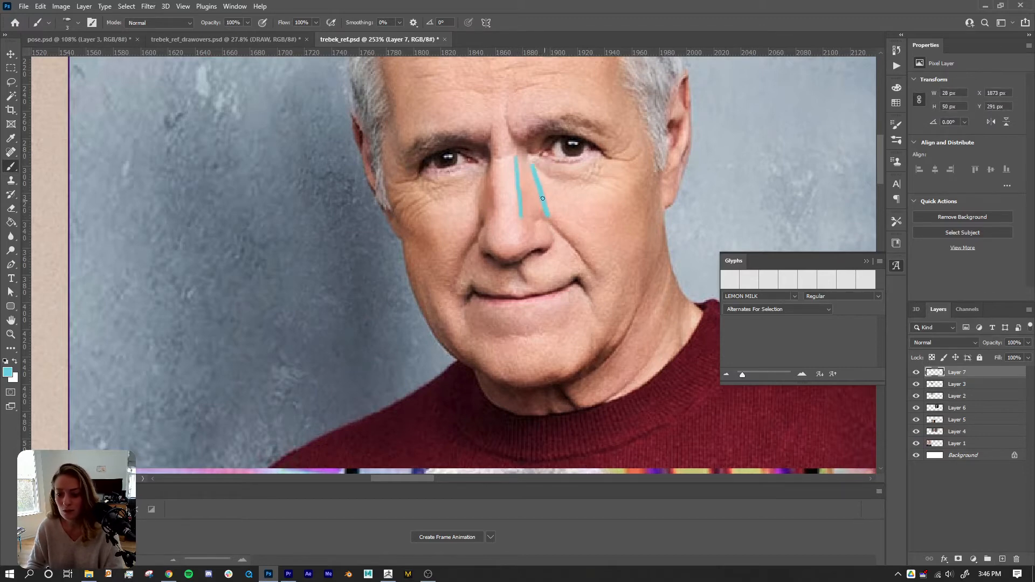
- Sketch a simplified front-view nose with flanking side lines on the plain backdrop beside the large three-quarter portrait
ctrl+drag(541, 229, 512, 229)
drag(363, 252, 622, 157)
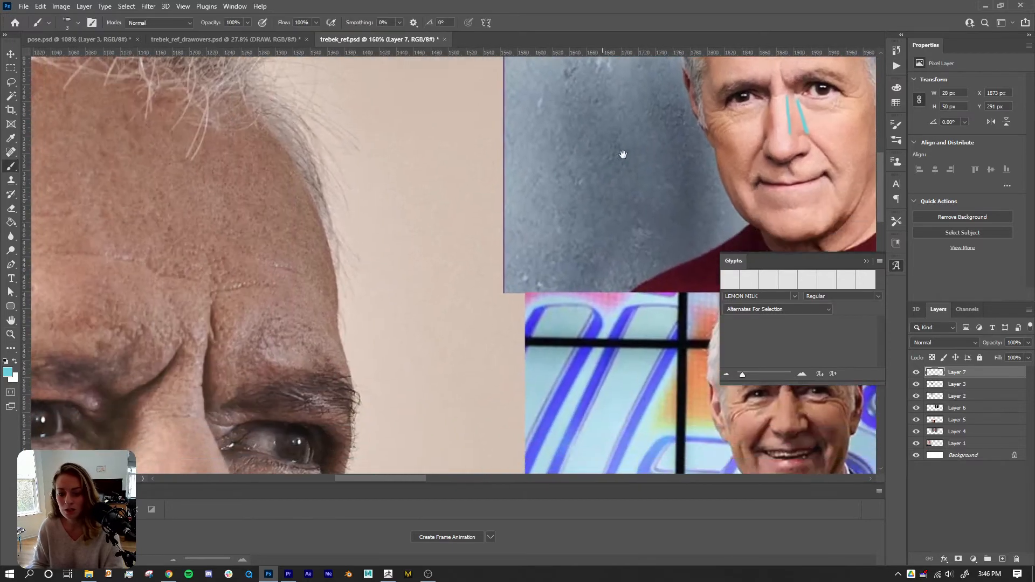
drag(430, 340, 538, 154)
drag(320, 302, 341, 227)
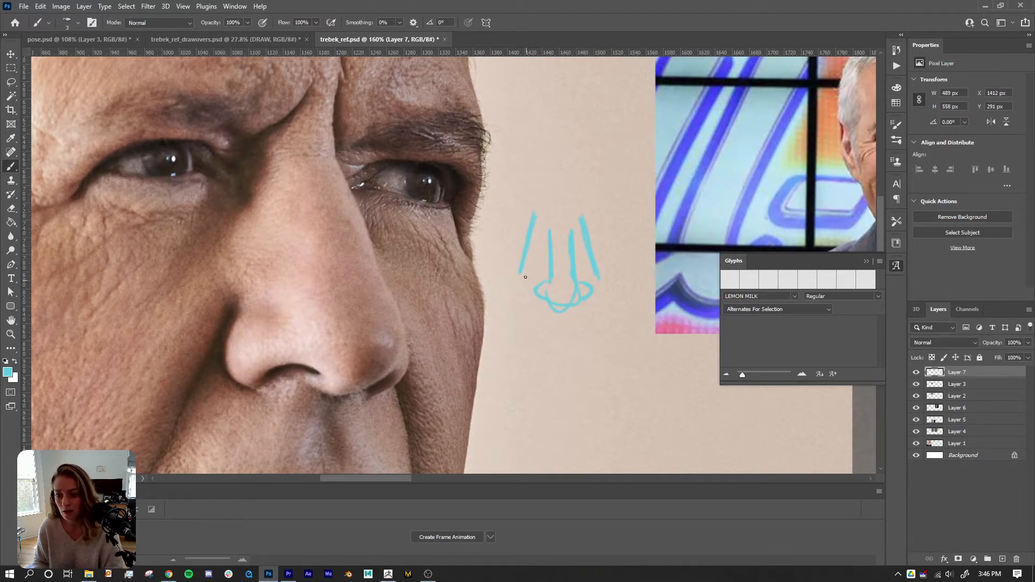
- Try marking the bridge and side of the nose on the large three-quarter portrait, and undo the strokes
drag(237, 239, 244, 219)
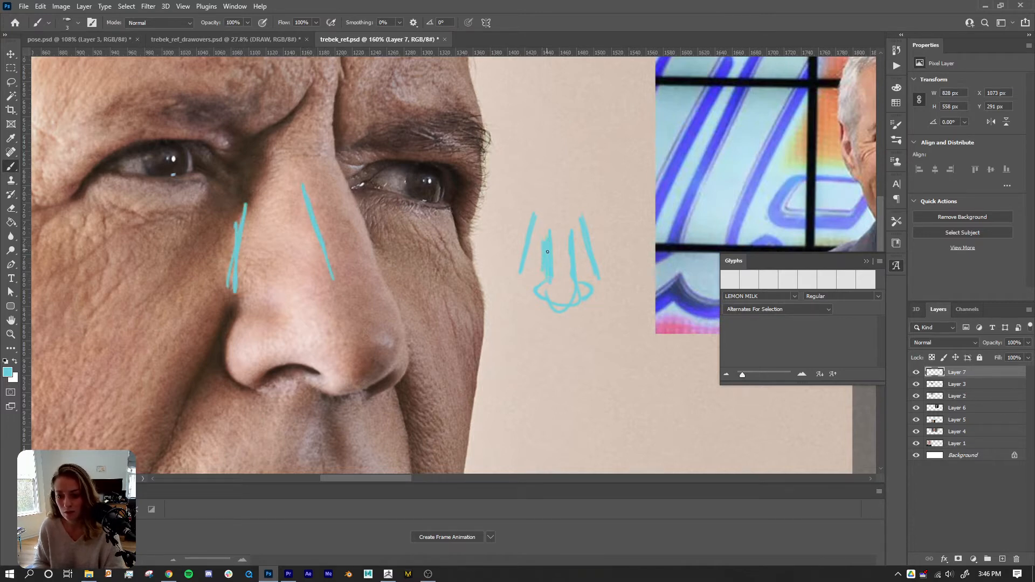
key(ctrl+z)
ctrl+drag(560, 249, 533, 242)
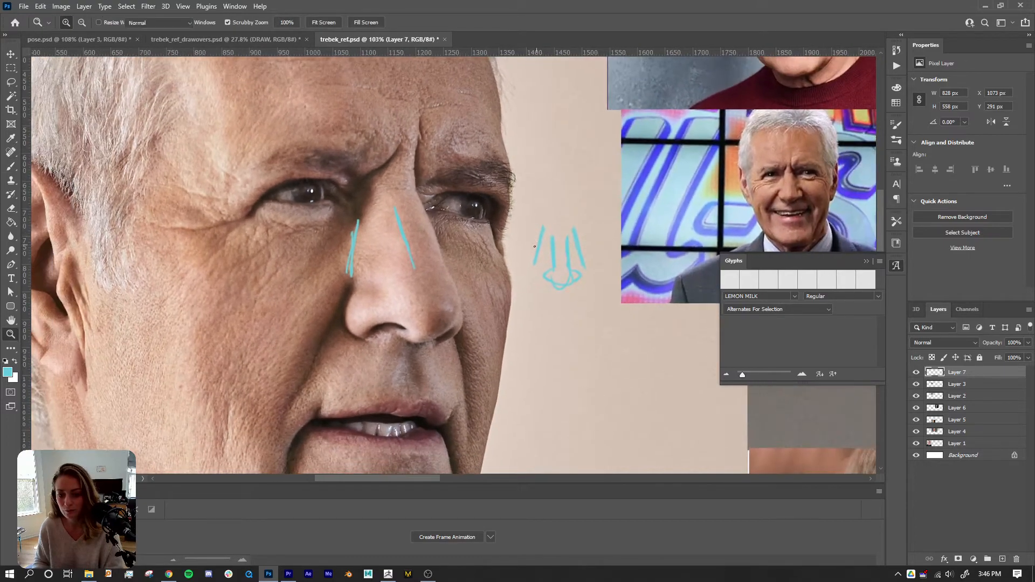
key(ctrl+z)
key(ctrl+z)
- Draw a short cyan line along the nose bridge on the smiling portrait with the colorful backdrop
drag(610, 191, 373, 181)
ctrl+drag(528, 217, 580, 213)
drag(574, 145, 576, 181)
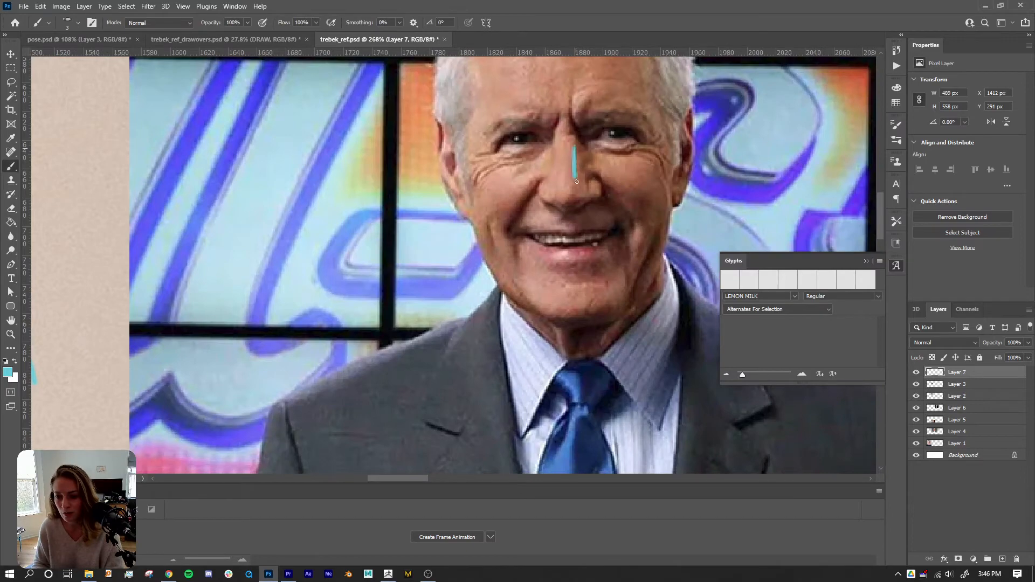
- Undo the cyan nose-bridge marks on the smiling portrait with the colorful backdrop
key(ctrl+z)
key(ctrl+z)
ctrl+drag(602, 201, 467, 225)
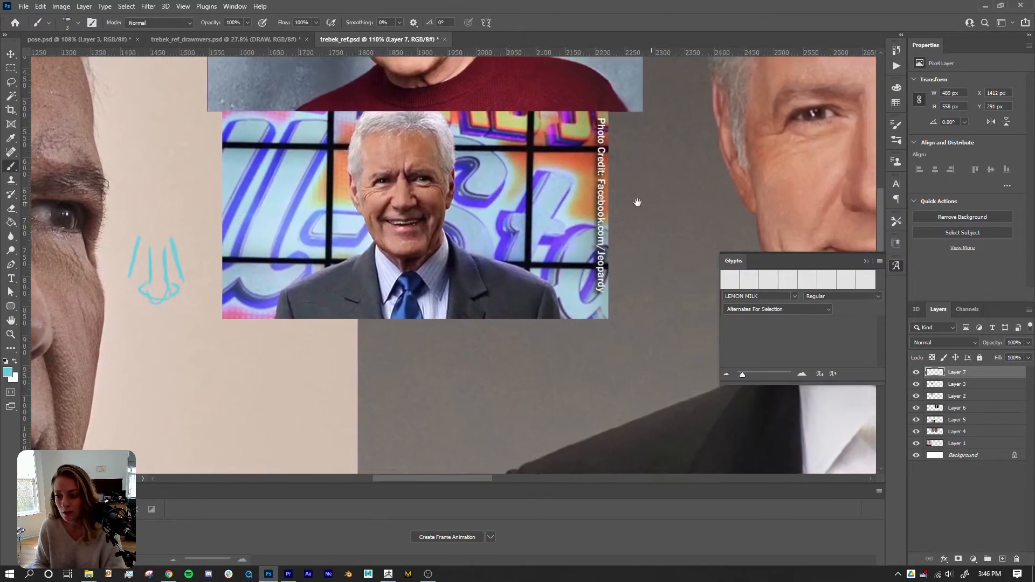
- Switch to ZBrush and hide the front reference photo to view the head sculpt from the front
key(alt+Tab)
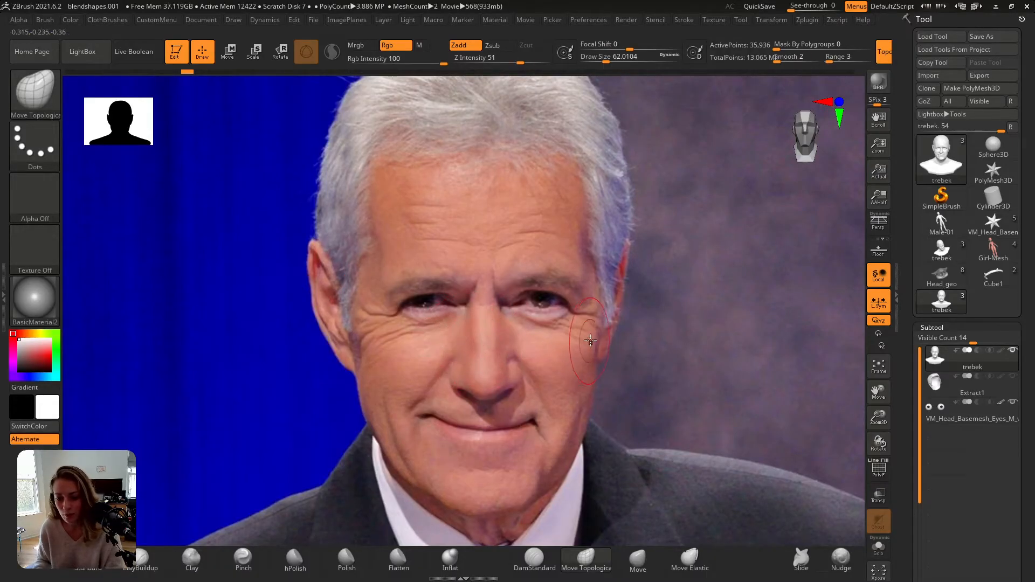
key(shift)
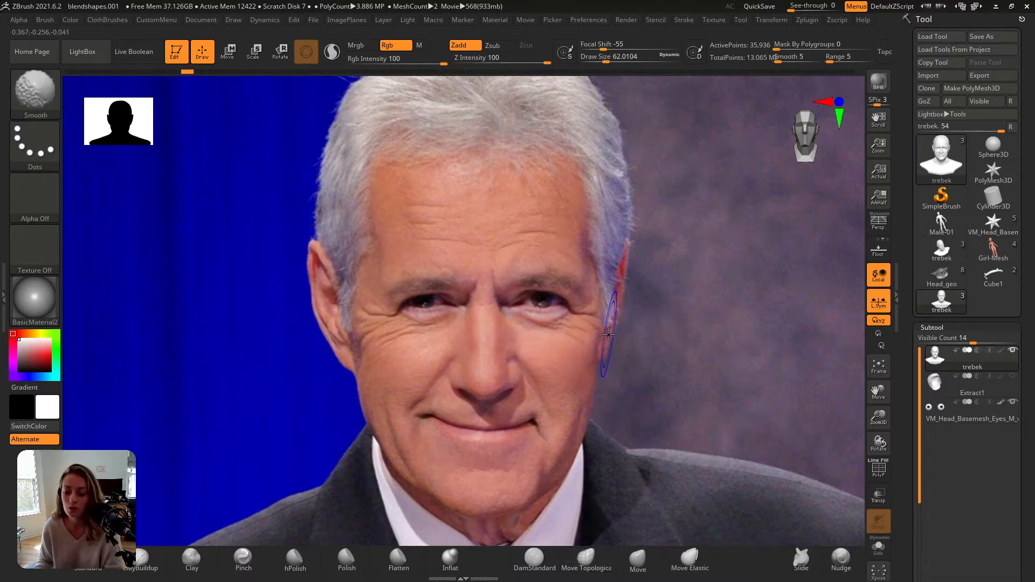
key(shift+z)
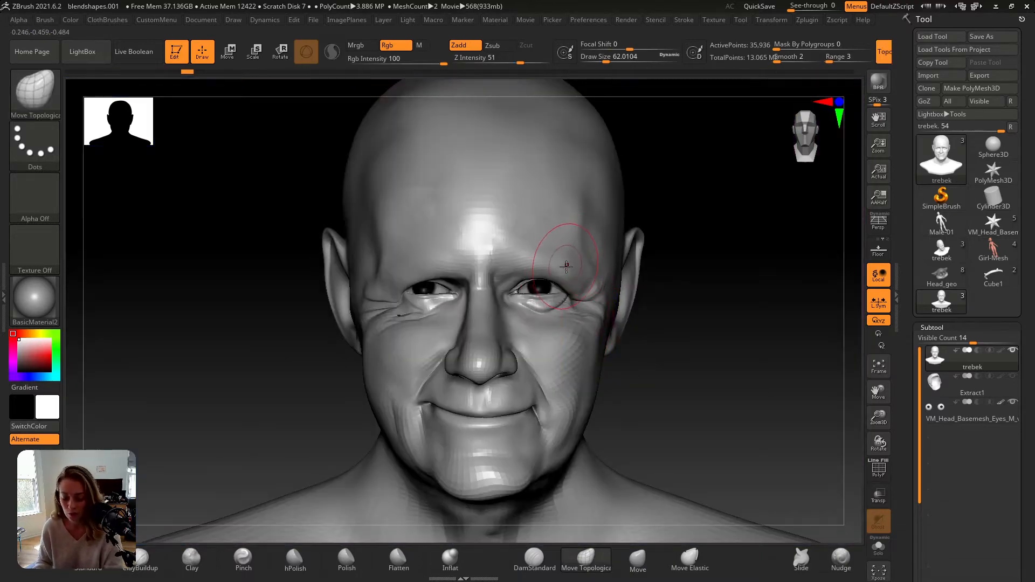
right_drag(582, 277, 558, 237)
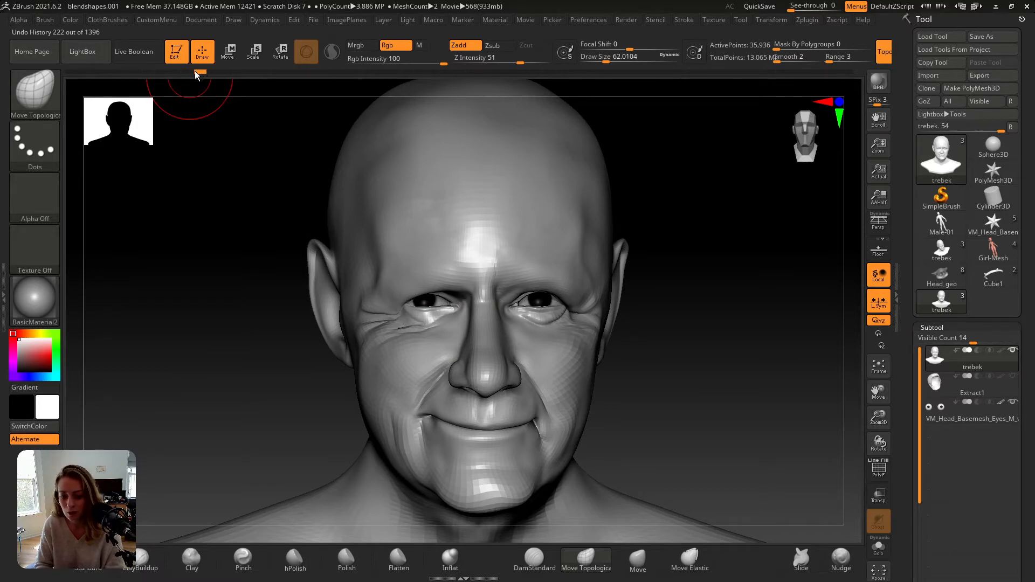
- Step the sculpt's undo history forward to about state 384, toggling the front reference photo to compare the nose and face
drag(204, 73, 209, 72)
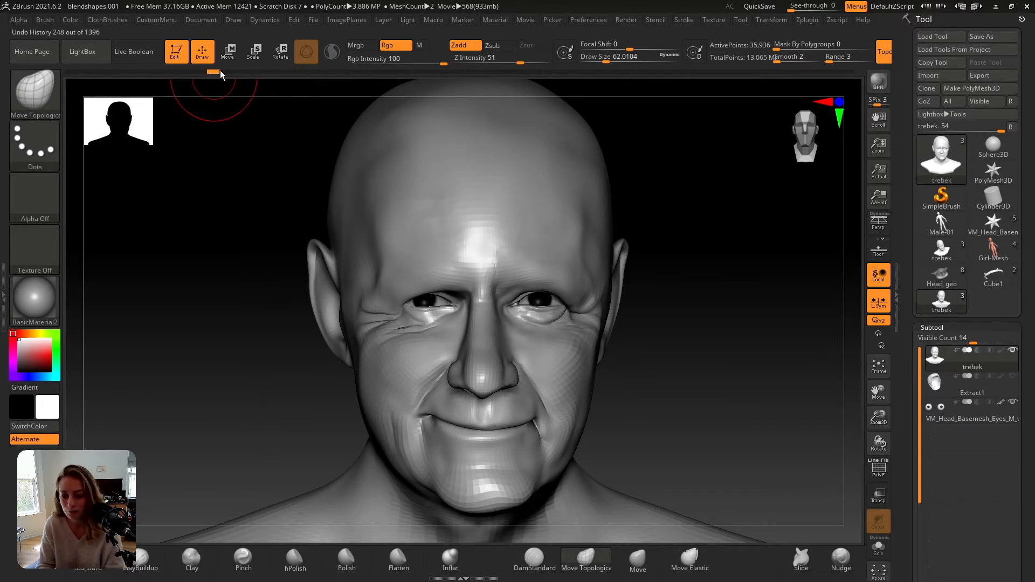
drag(238, 70, 244, 70)
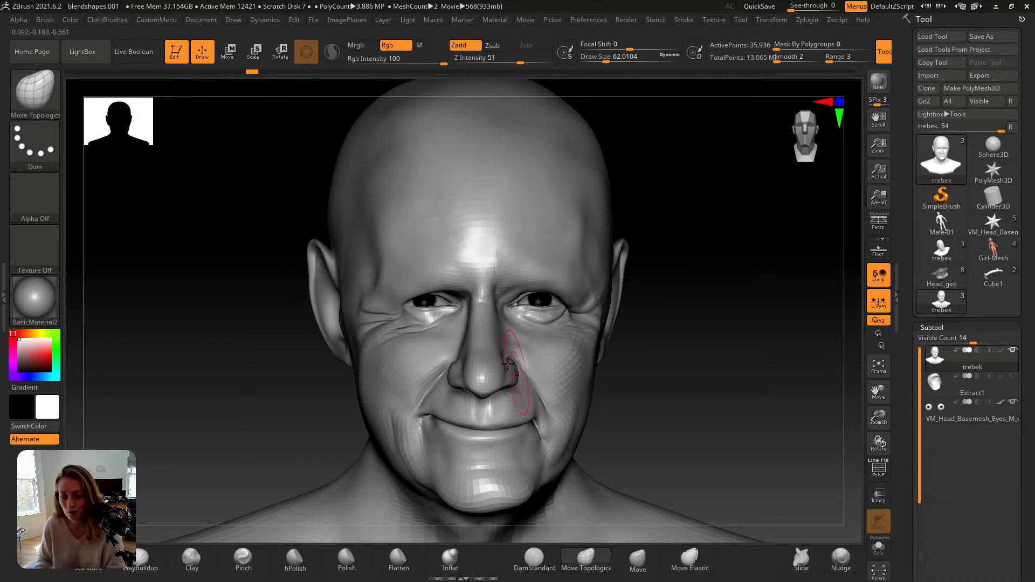
key(shift+z)
key(shift+z)
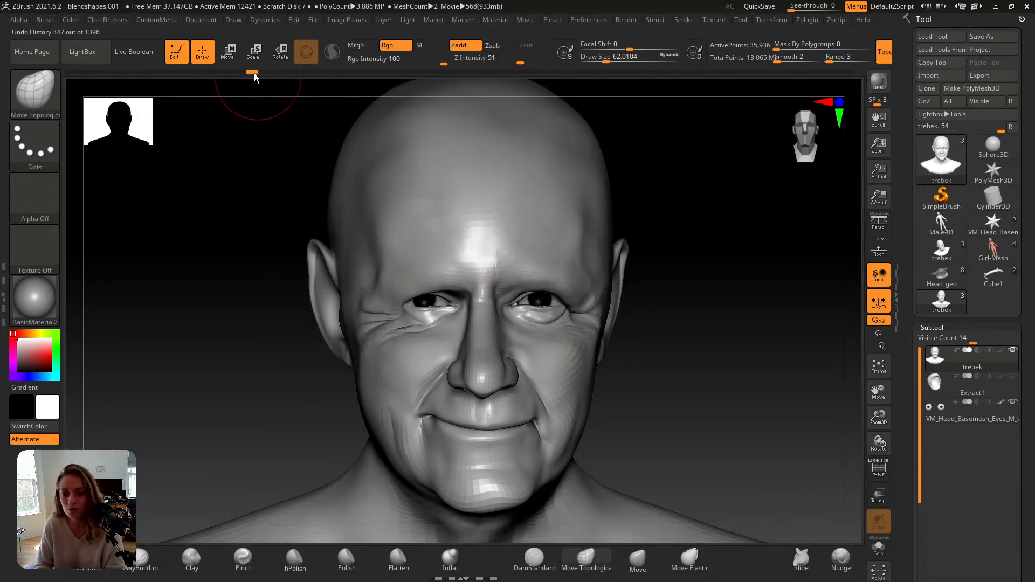
drag(254, 73, 276, 70)
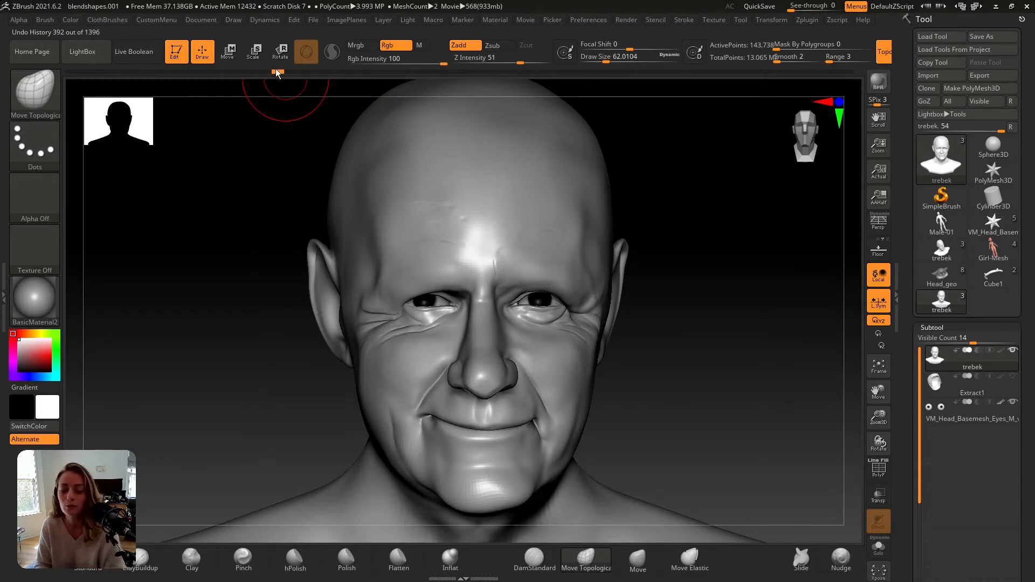
key(shift+z)
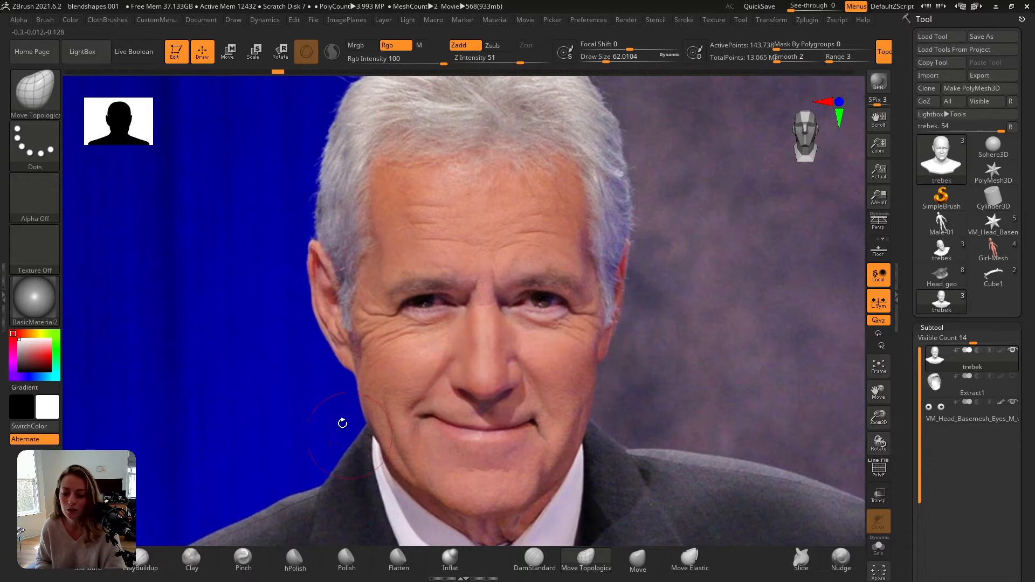
key(shift+z)
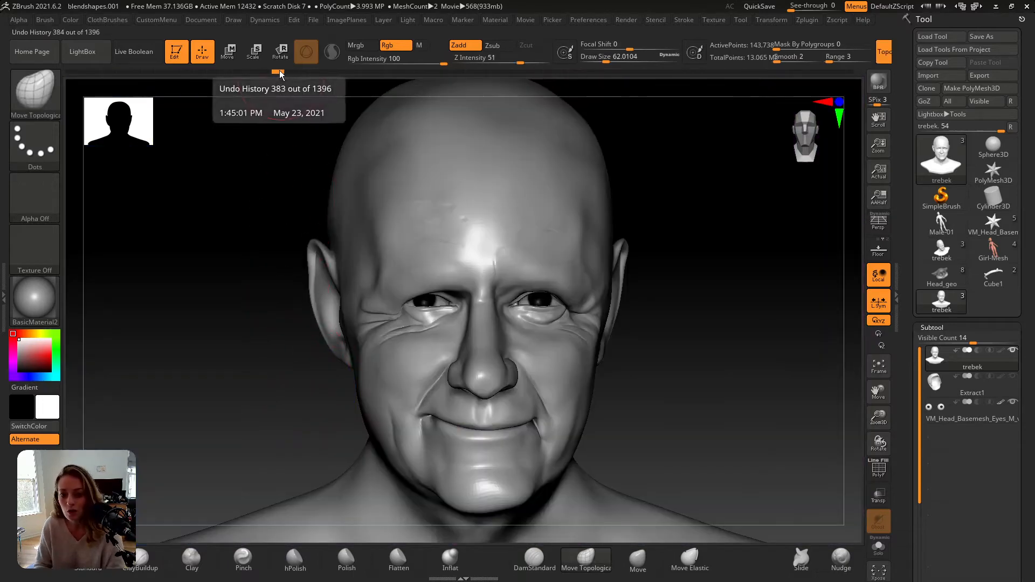
- Advance the undo history to about state 537 and turn the head to a three-quarter view of the nose
drag(279, 71, 352, 69)
drag(226, 280, 377, 323)
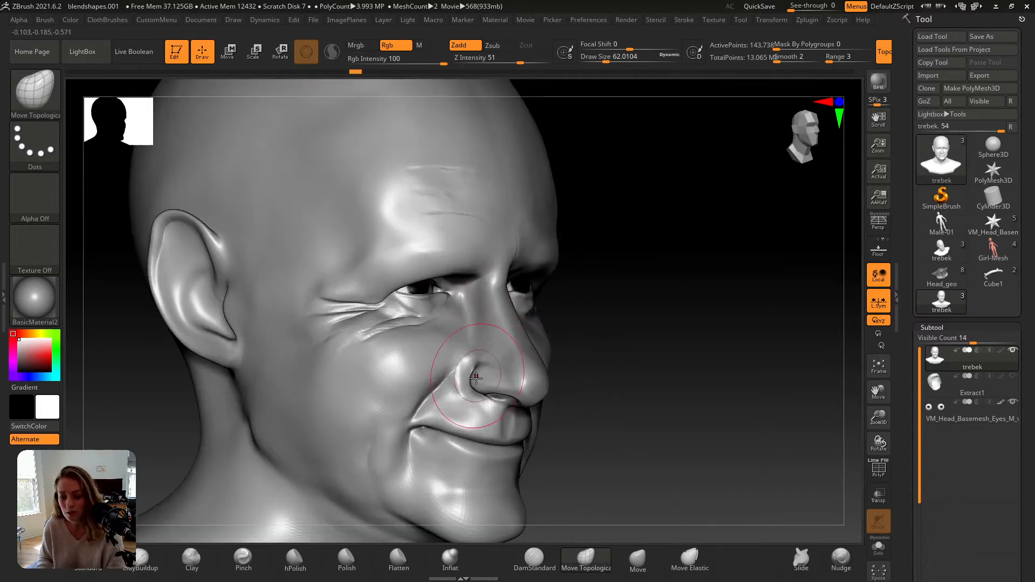
- Switch to Photoshop and frame the large three-quarter portrait to study its nose and nostril
key(alt+Tab)
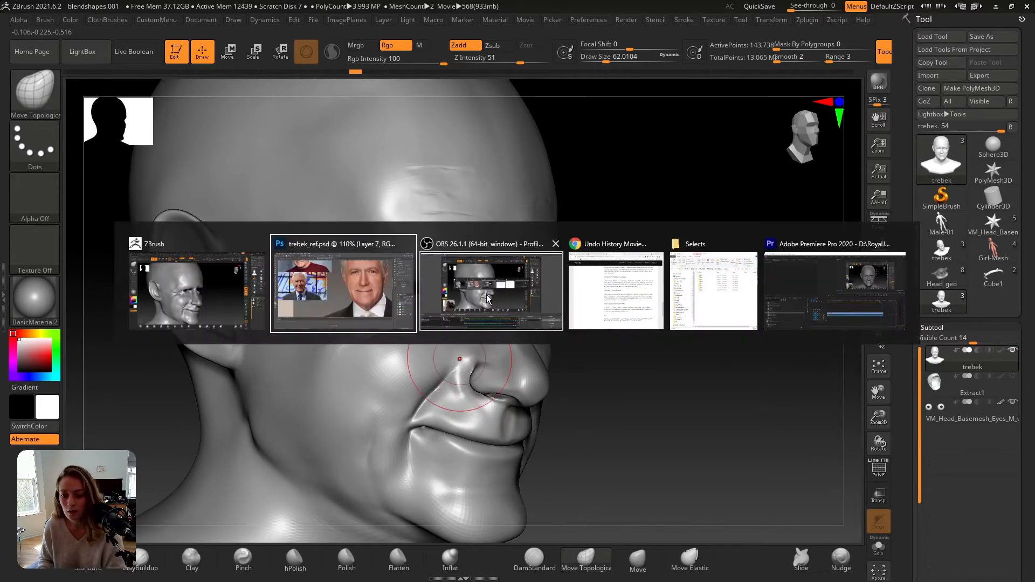
click(386, 316)
drag(315, 234, 564, 285)
drag(110, 271, 460, 148)
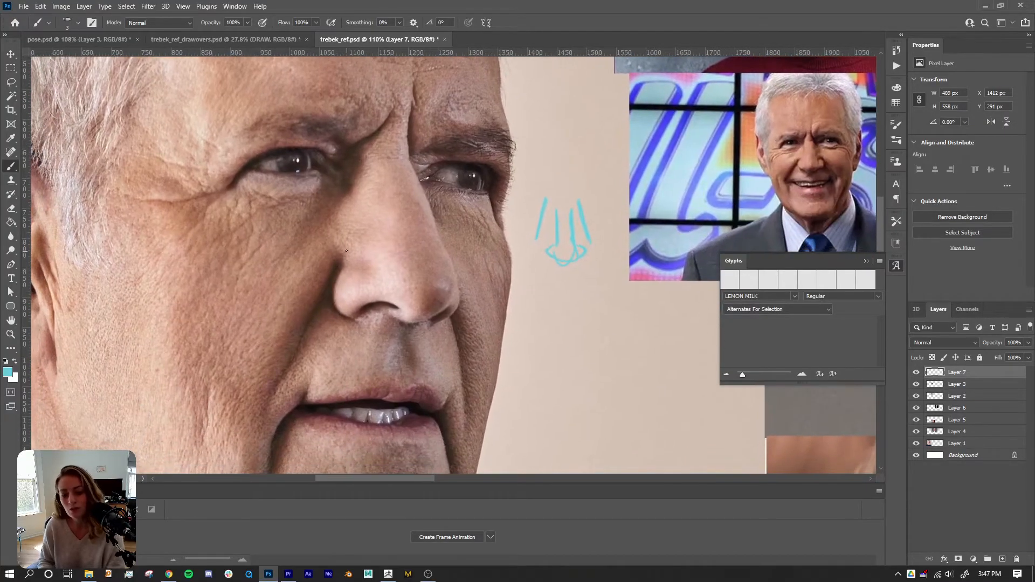
key(z)
mouse_move(395, 276)
mouse_down()
mouse_move(381, 268)
mouse_move(346, 292)
mouse_move(354, 309)
mouse_up()
key(b)
key(z)
key(b)
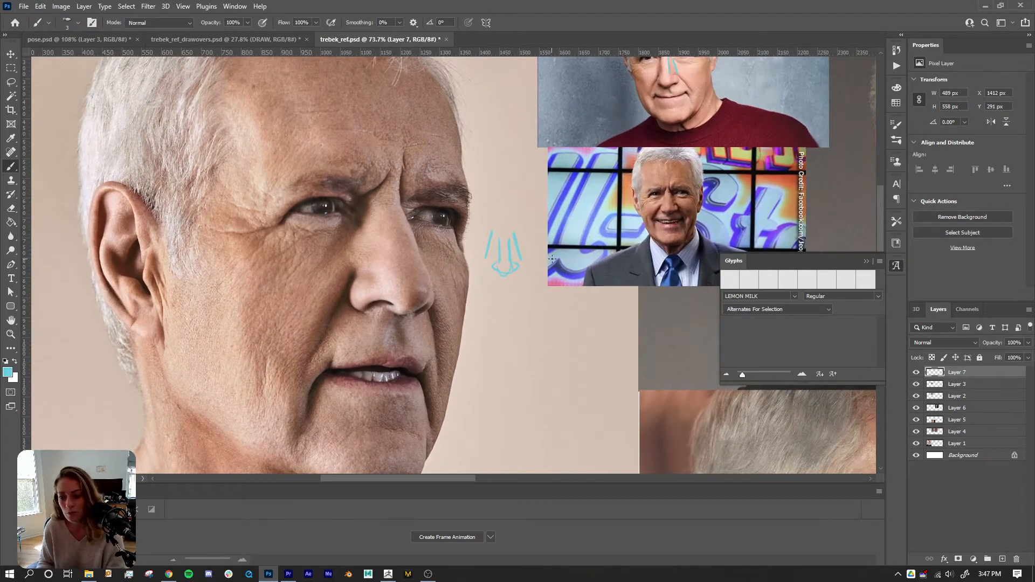
- Compare the three-quarter sculpt in ZBrush with the portrait in Photoshop, showing the front reference photo in ZBrush
key(alt+Tab)
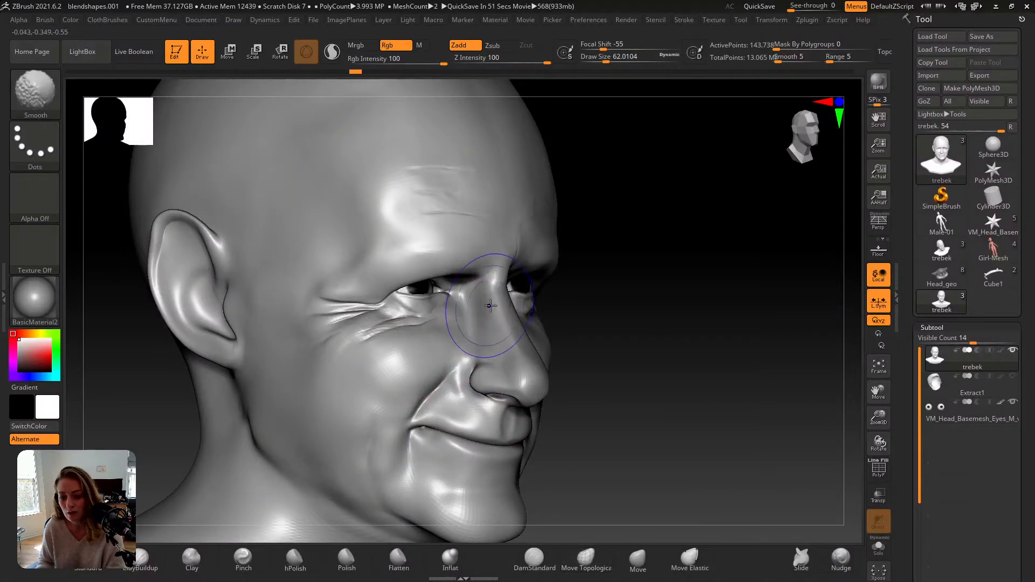
key(shift+z)
key(alt+Tab)
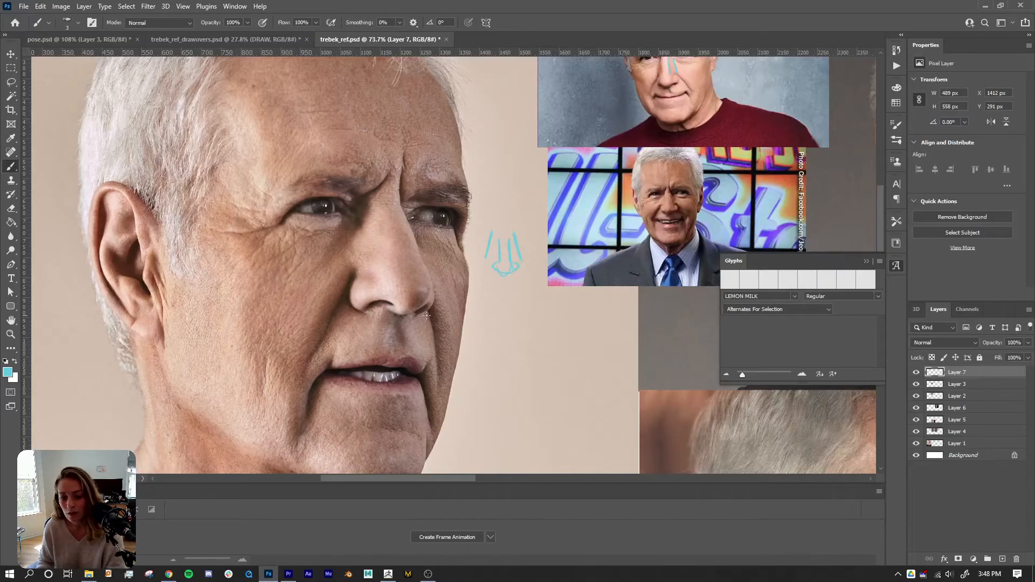
- Draw three short curved cyan strokes on the cheek beside the nostril of the large three-quarter portrait
drag(374, 312, 350, 323)
key(b)
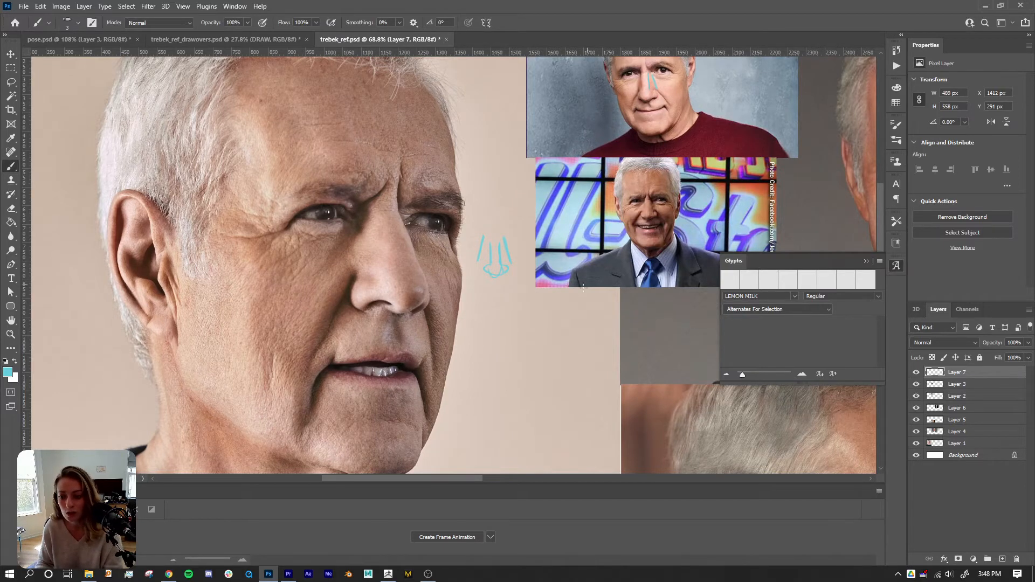
scroll(435, 287, down, 2)
scroll(434, 286, right, 2)
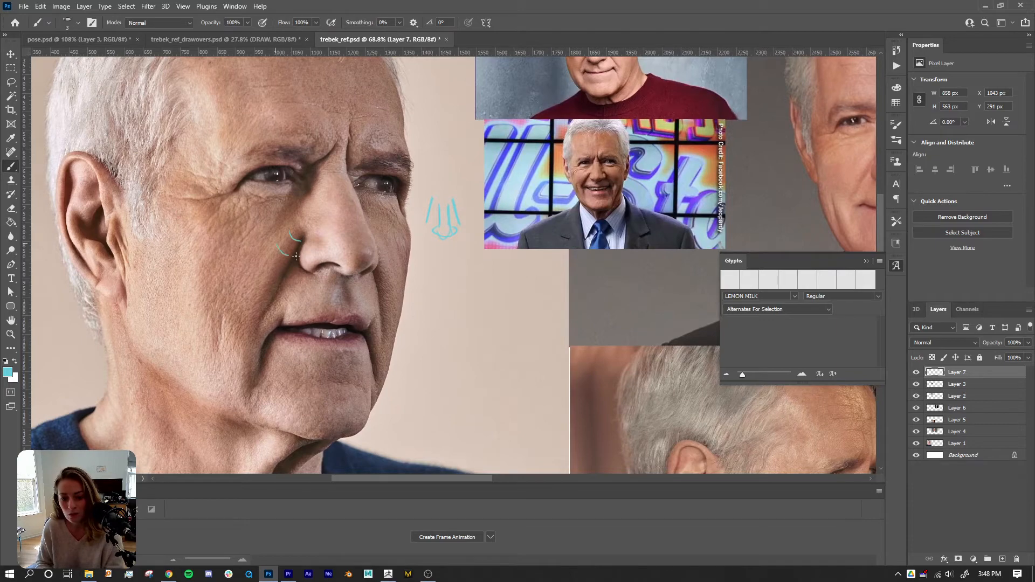
- Compare the marked cheek area on the portrait with the ZBrush sculpt, ending in ZBrush with the reference photo hidden
key(alt+Tab)
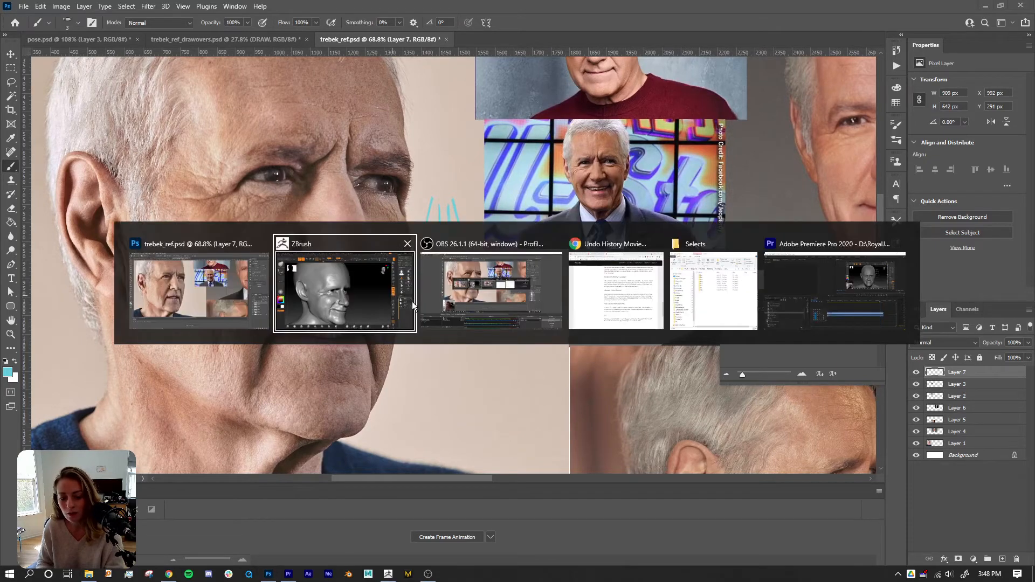
click(469, 299)
key(alt+Tab)
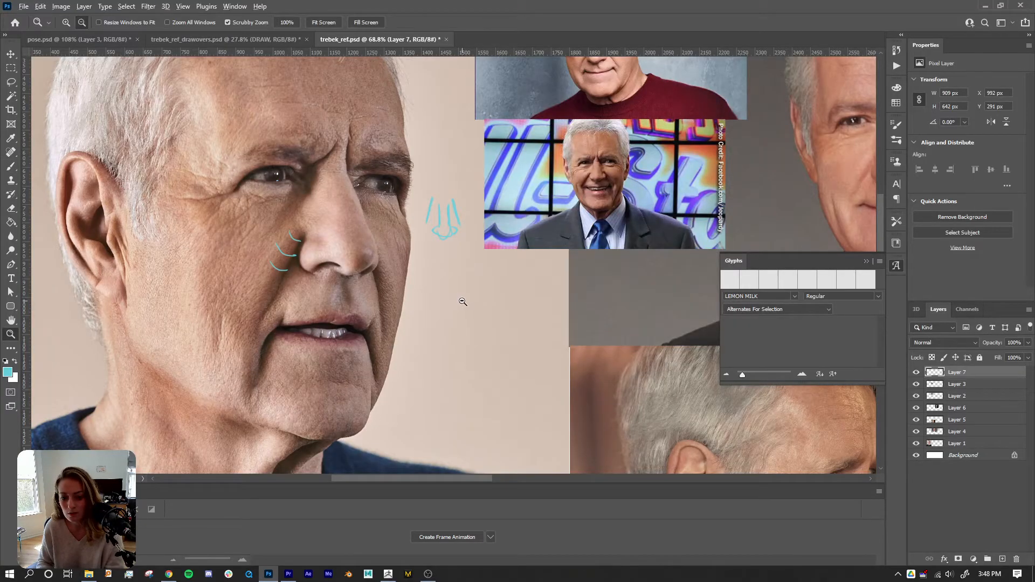
key(alt+Tab)
key(alt+Tab)
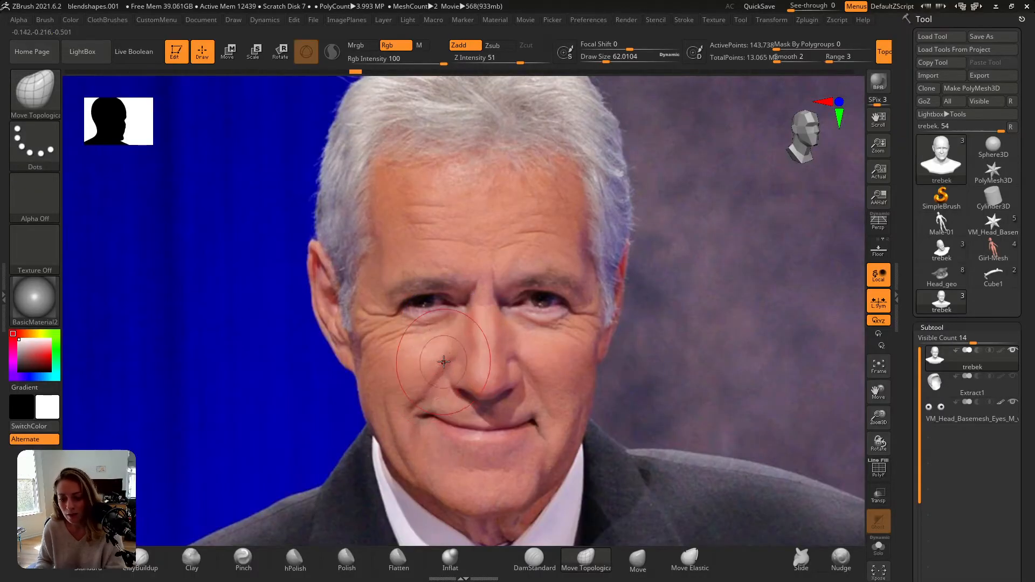
key(alt+Tab)
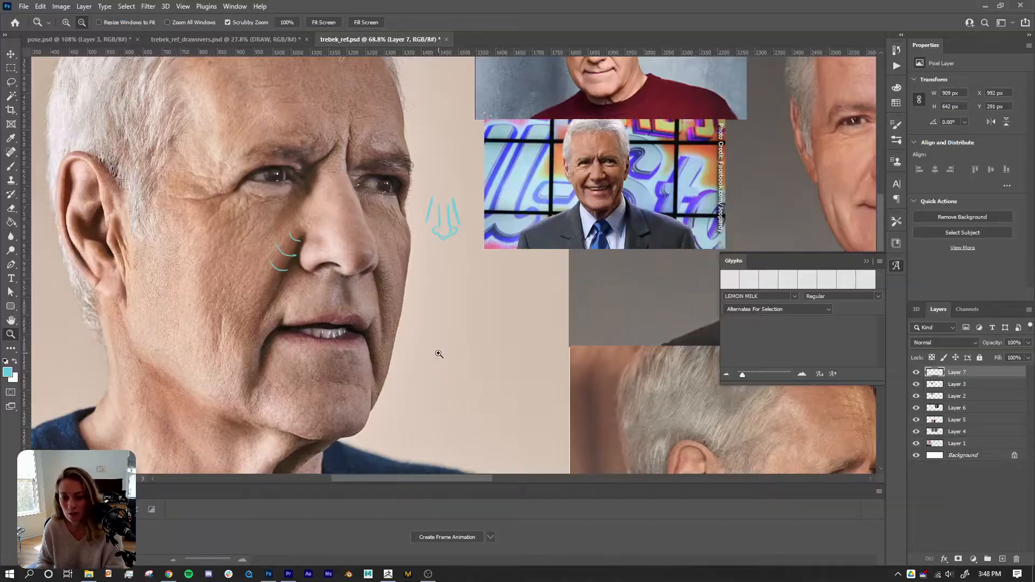
key(alt+Tab)
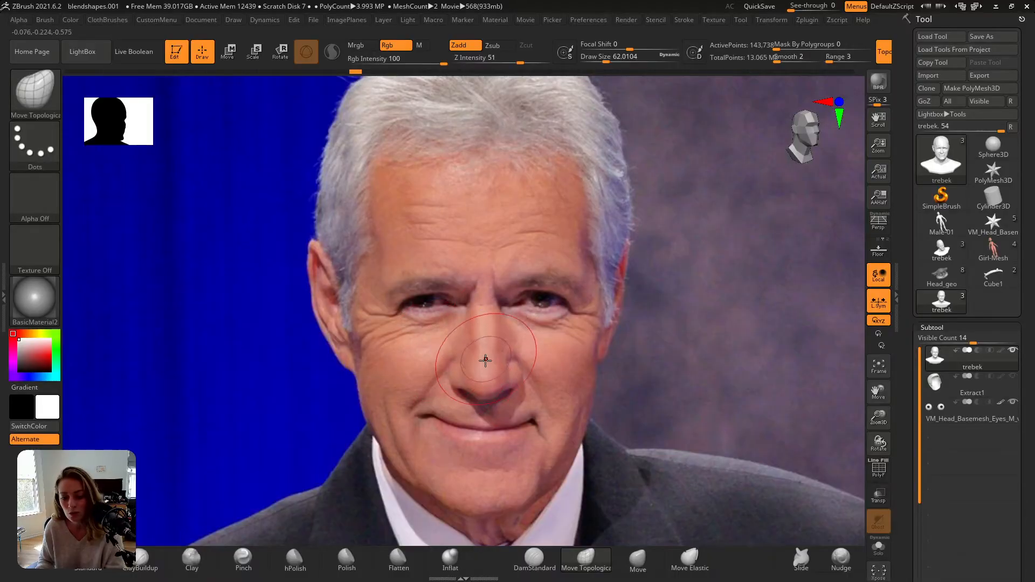
key(shift+z)
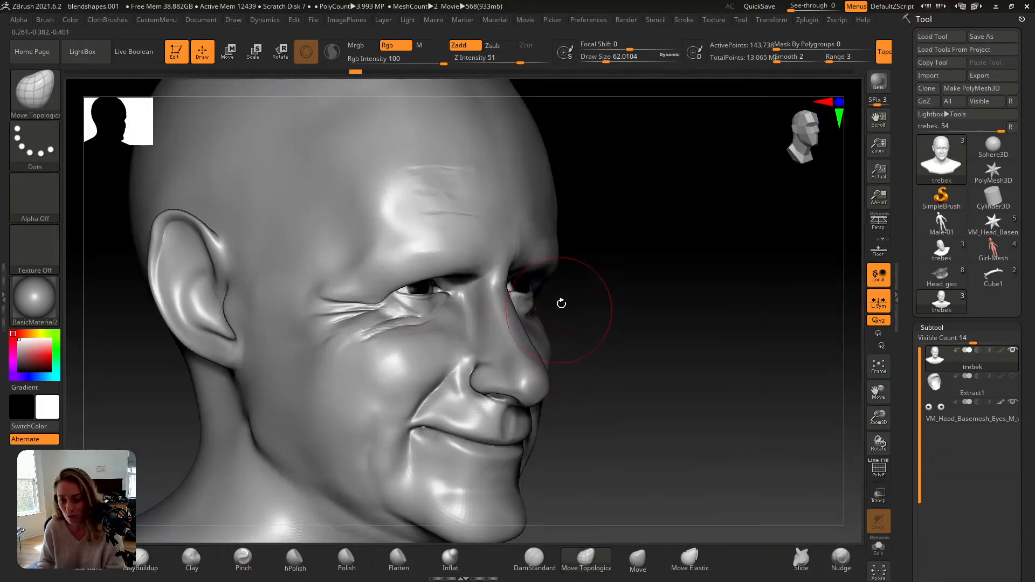
- Return the sculpt to the front view, step its undo history further forward, and compare the nose with the front reference photo
drag(354, 73, 353, 72)
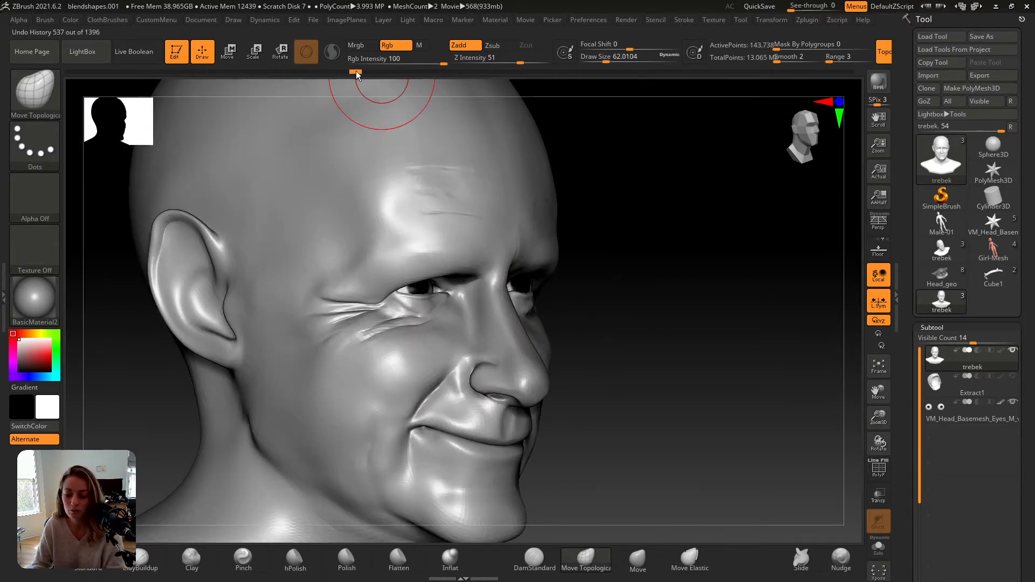
click(361, 70)
mouse_move(452, 301)
right_down()
mouse_move(427, 325)
mouse_move(434, 332)
right_up()
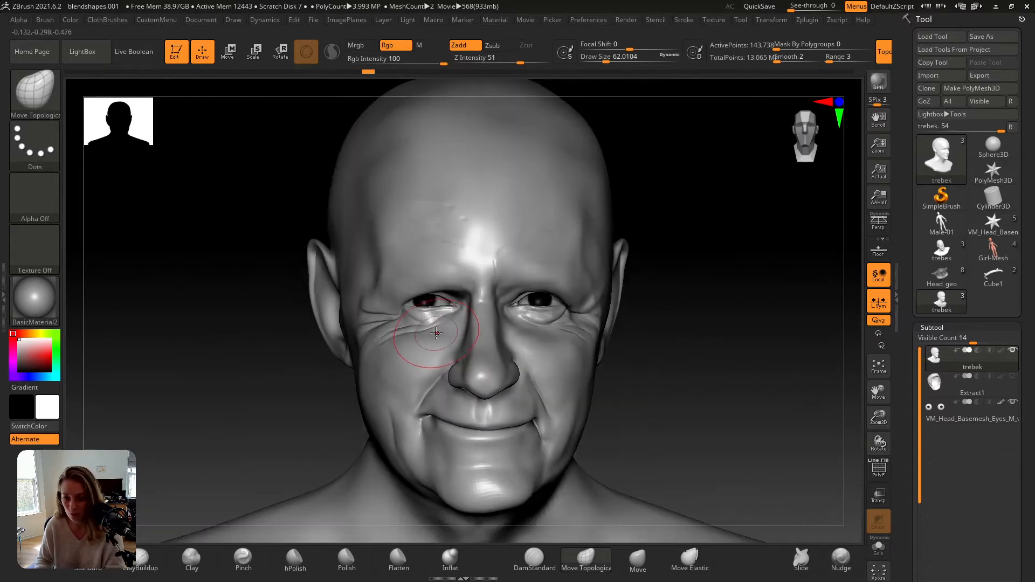
drag(376, 70, 382, 71)
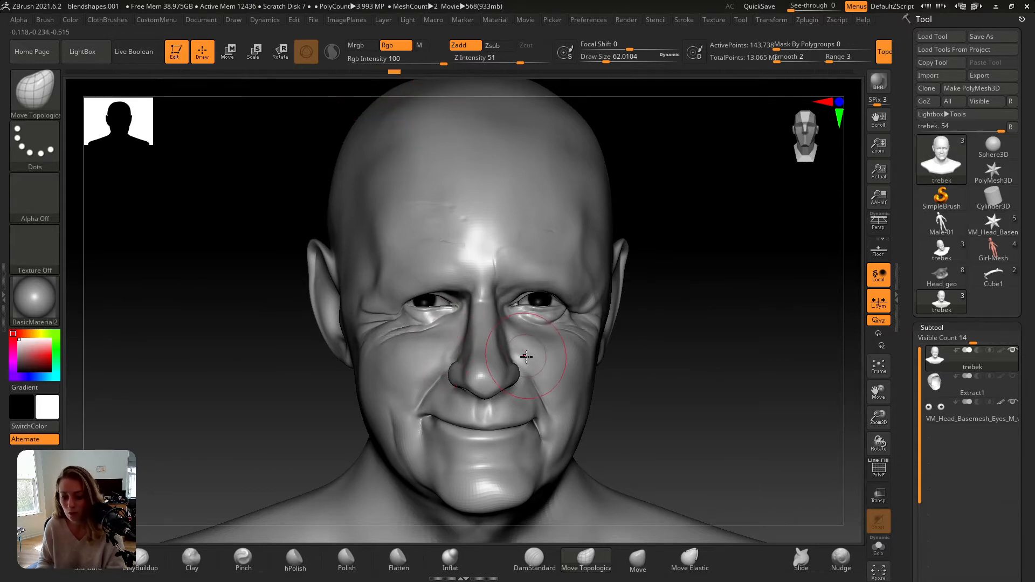
drag(394, 71, 421, 72)
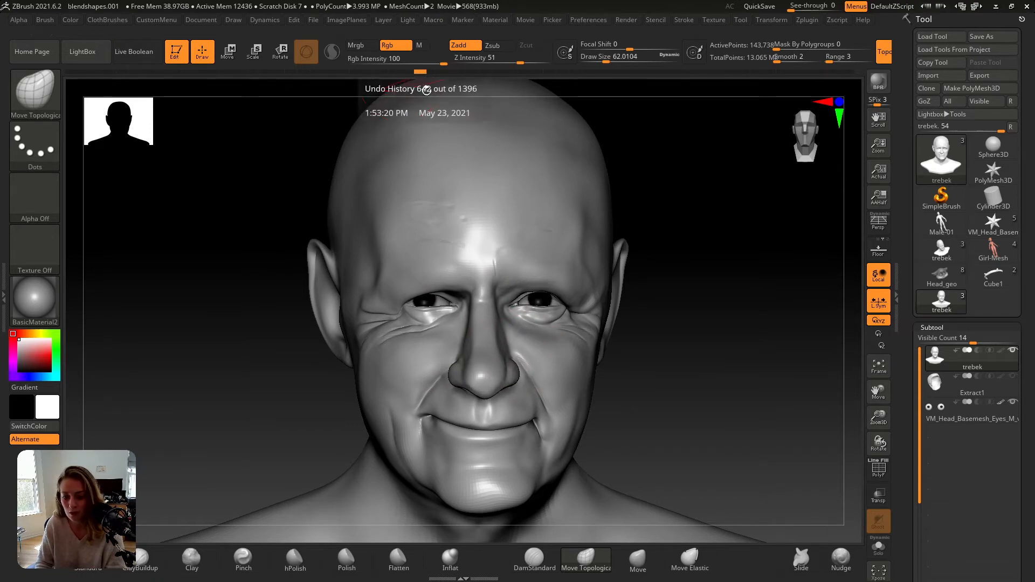
key(shift+z)
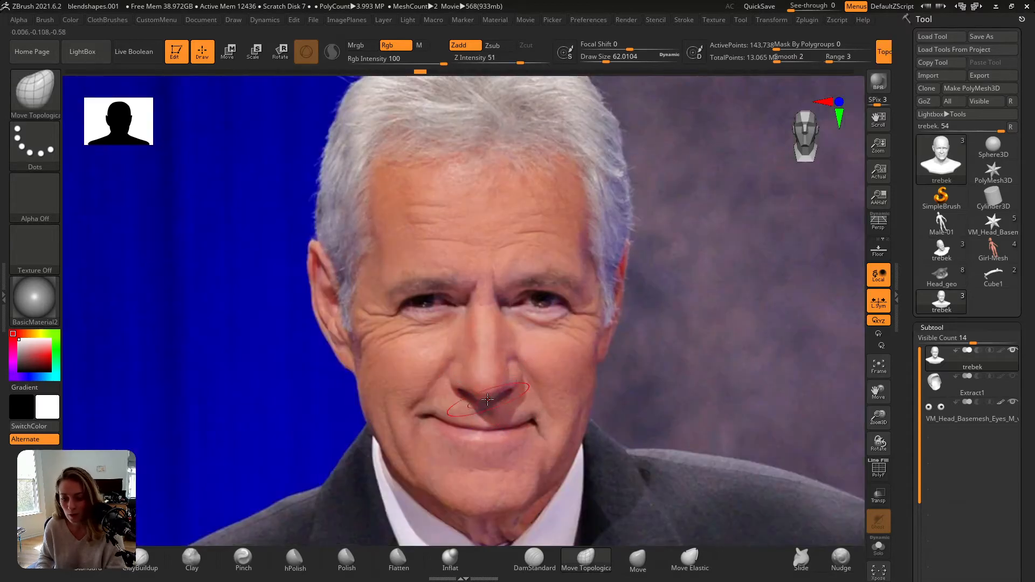
- Switch to Photoshop and sketch the nose tip's forms in cyan on the three-quarter portrait, undoing the bridge and nostril lines
key(alt+Tab)
click(332, 259)
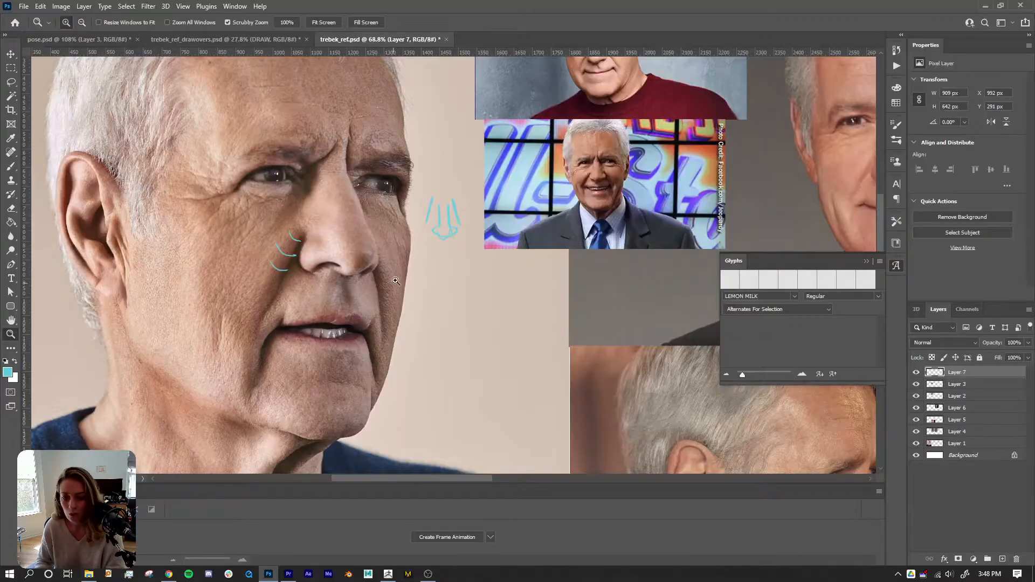
key(b)
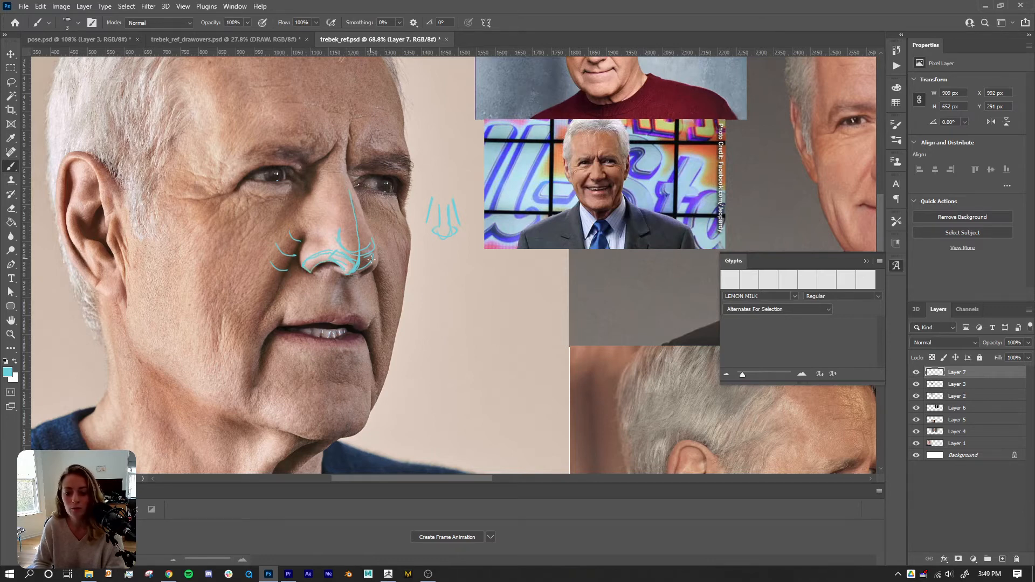
key(ctrl+z)
key(ctrl+z)
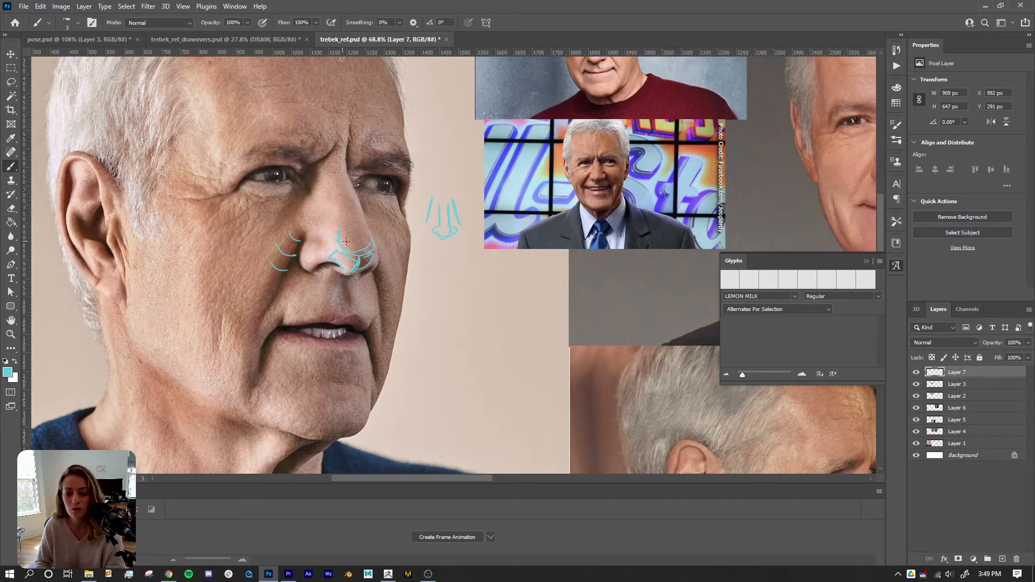
- Switch back to ZBrush and hide the reference photo to examine the sculpt's nose tip from the front
key(alt+Tab)
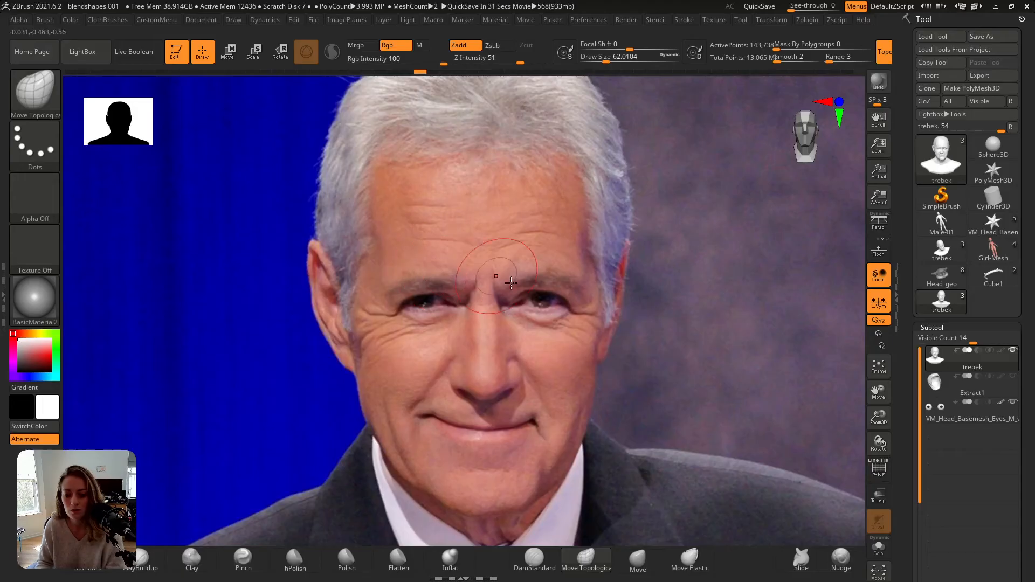
key(shift+z)
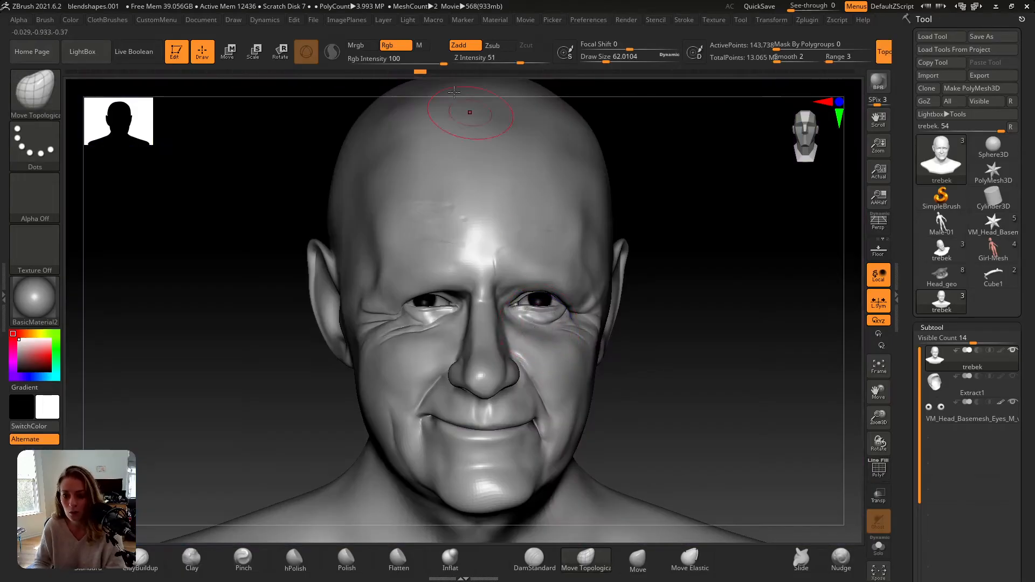
- Step the head's undo history forward to about state 715 and check the face against the front reference photo
click(411, 73)
click(421, 73)
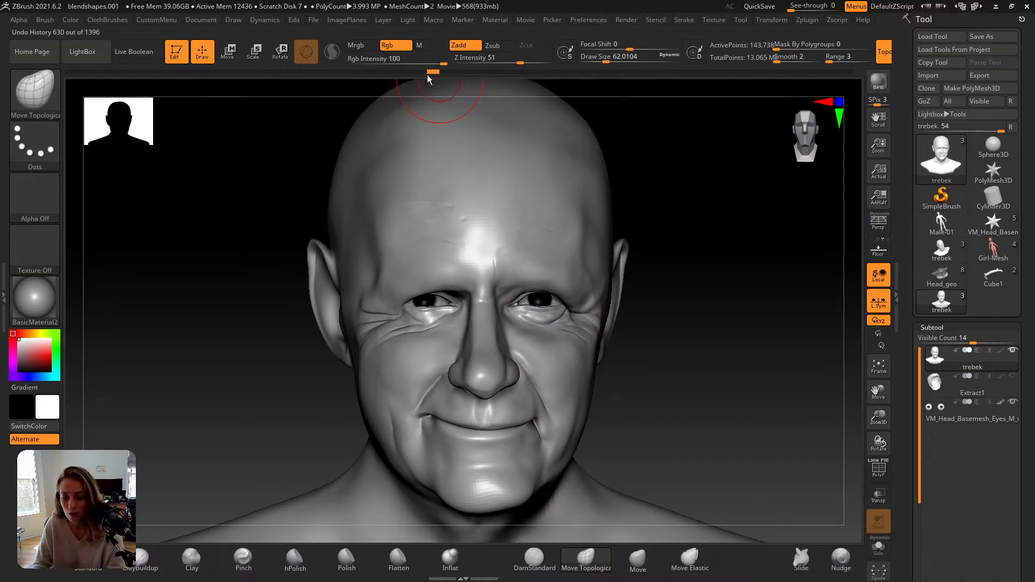
click(420, 73)
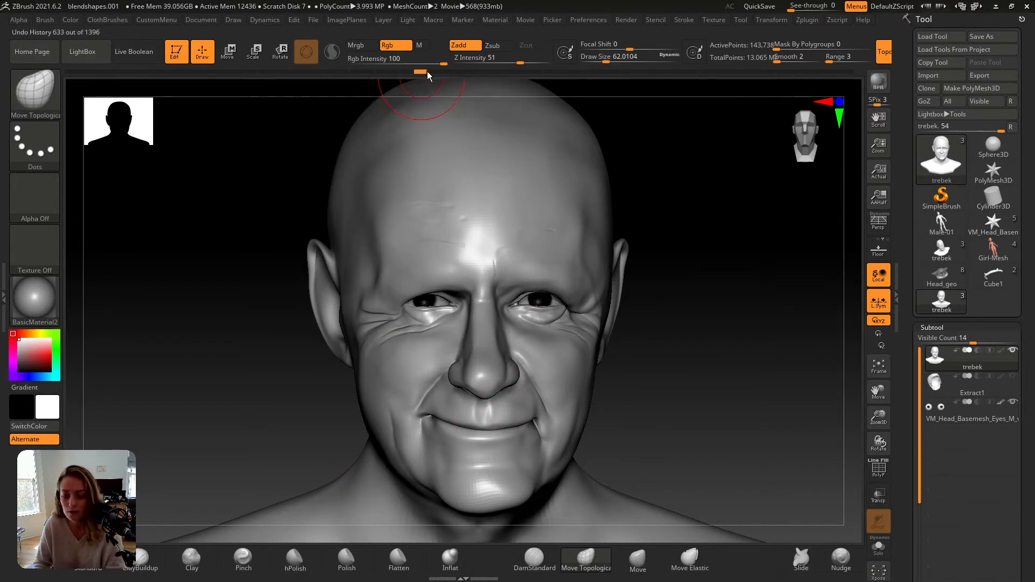
drag(427, 72, 455, 72)
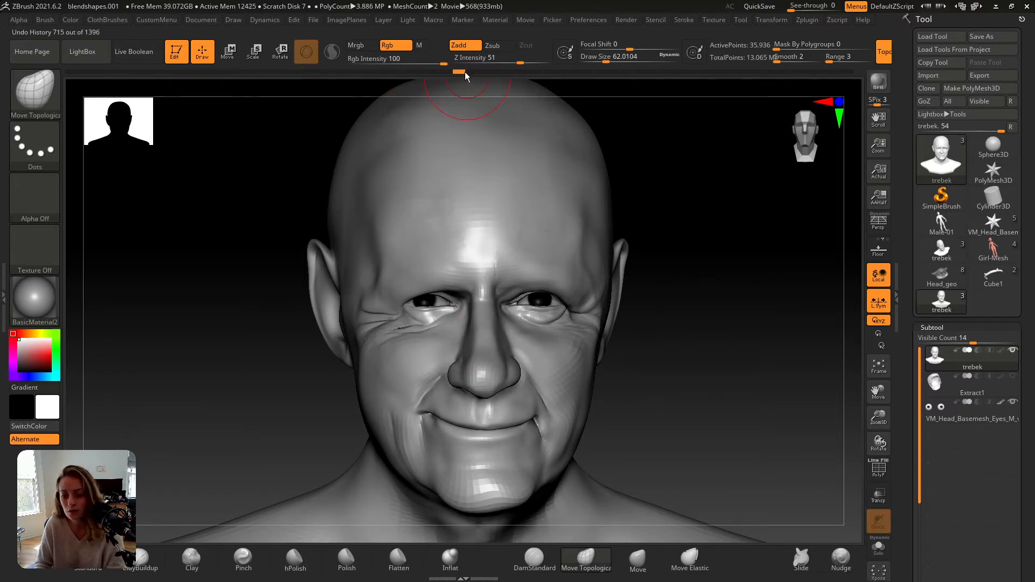
key(shift+z)
key(shift+z)
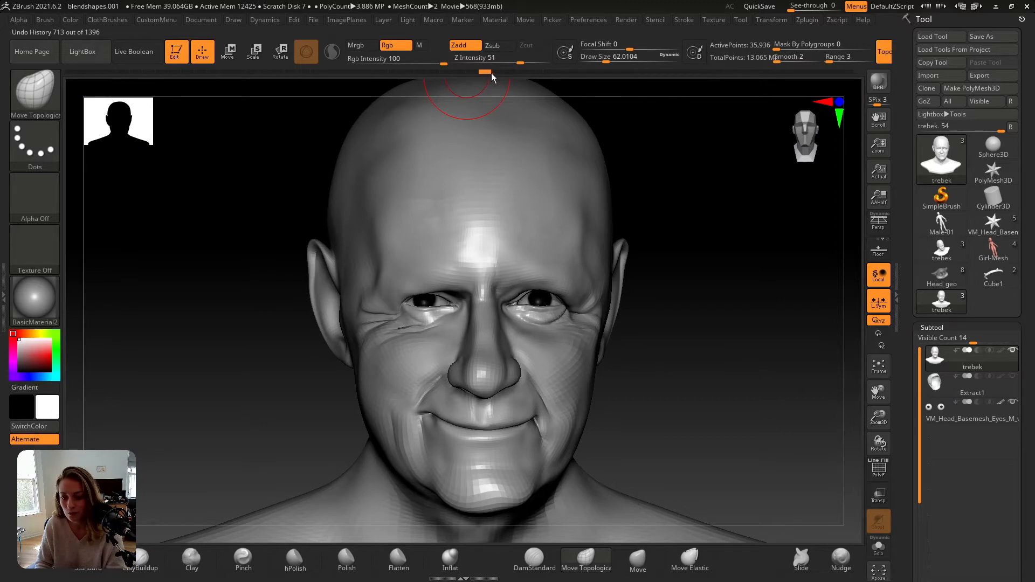
- Advance the head's undo history past states 806 and 843 to review the facial changes from the front
drag(491, 73, 512, 73)
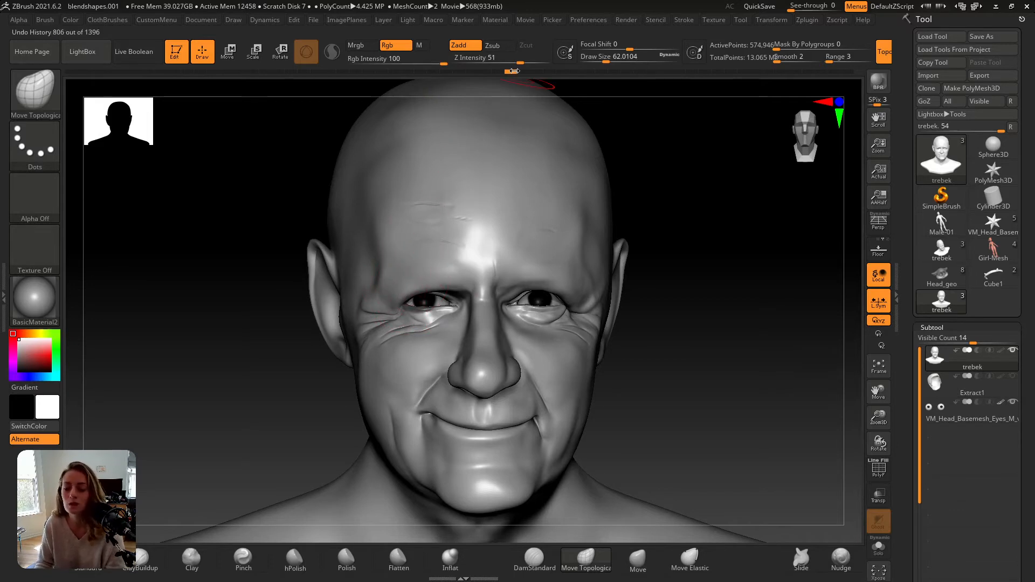
drag(517, 70, 537, 69)
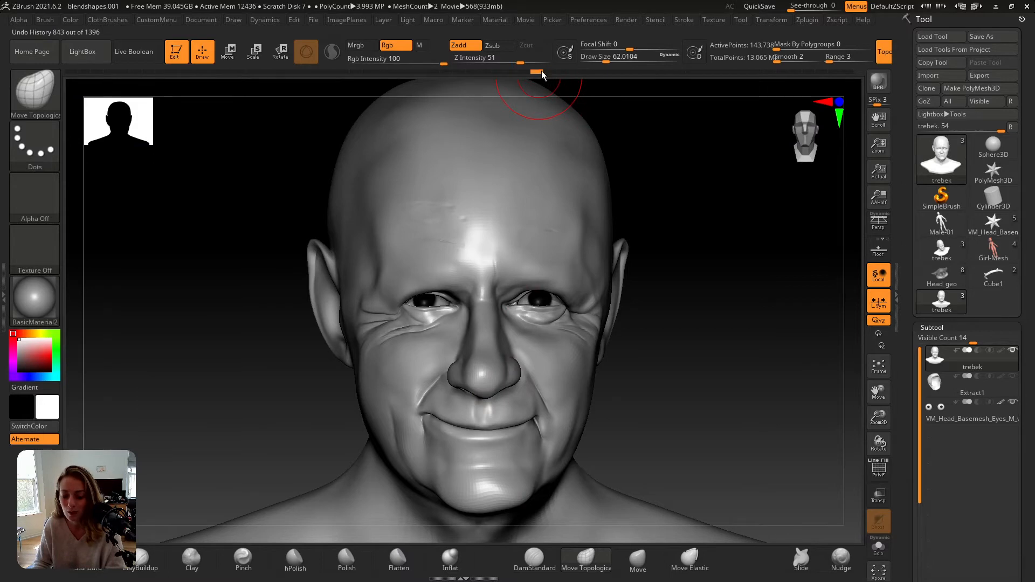
drag(550, 73, 559, 74)
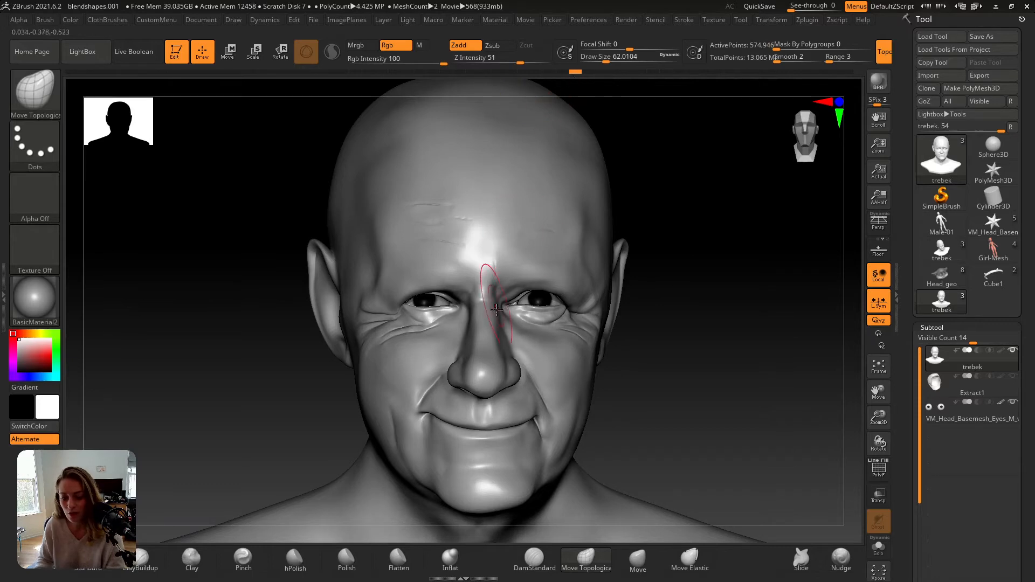
- Examine the head in both profile views and scrub the undo history forward from about state 828 to compare the side silhouette
mouse_move(489, 274)
right_down()
mouse_move(542, 316)
mouse_move(540, 299)
right_up()
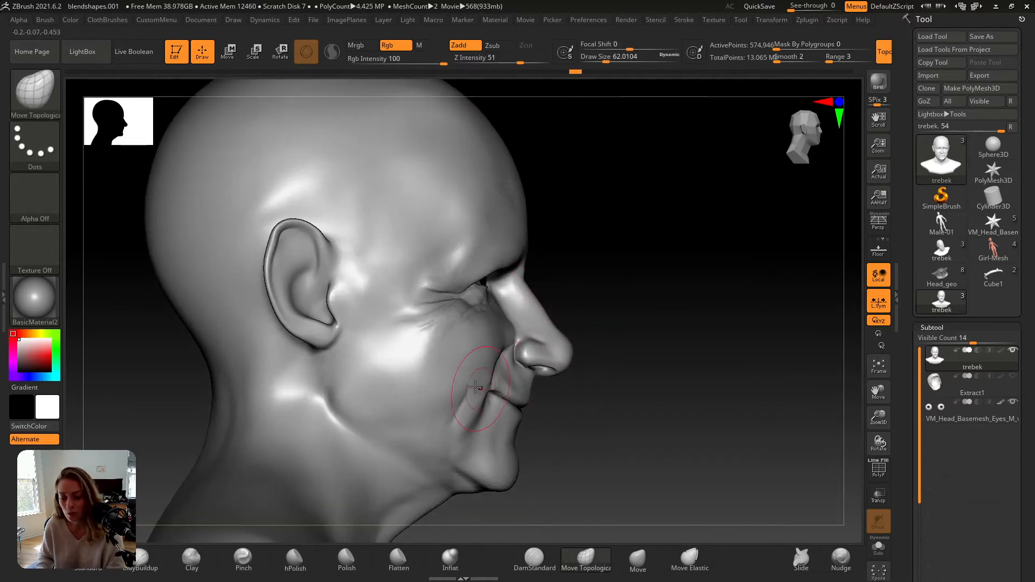
right_drag(498, 264, 474, 315)
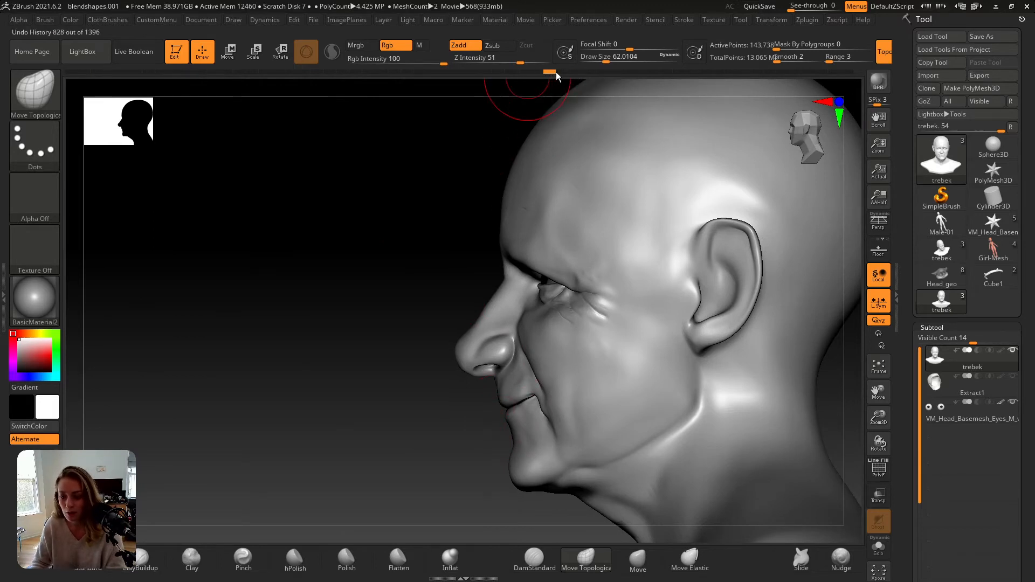
mouse_move(617, 69)
mouse_down()
mouse_move(635, 68)
mouse_move(602, 71)
mouse_move(635, 72)
mouse_move(602, 72)
mouse_move(614, 72)
mouse_up()
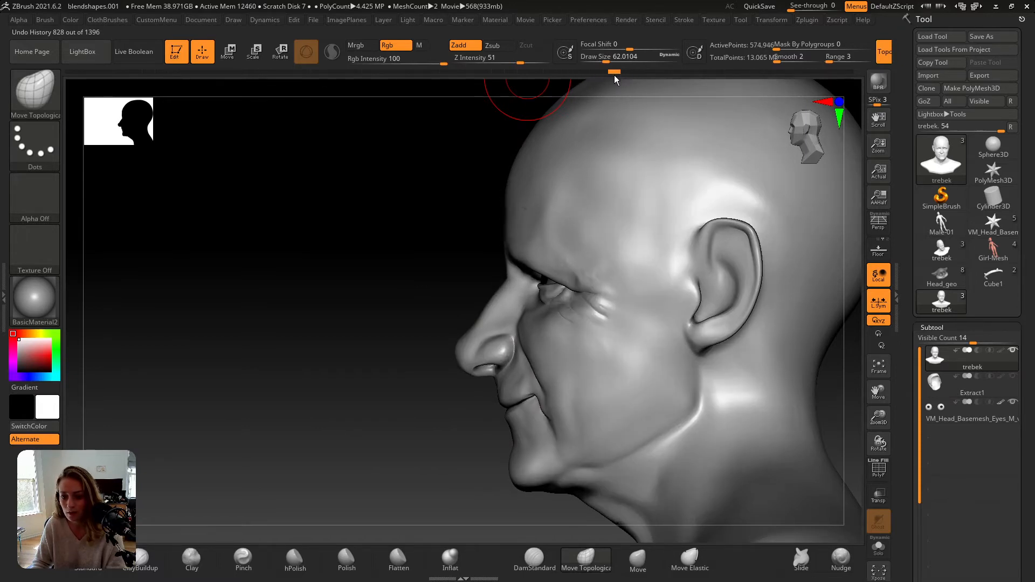
- Turn the head to a three-quarter view and advance its undo history further to review the nose, cheek and eye changes
mouse_move(505, 240)
right_down()
mouse_move(598, 258)
mouse_move(527, 261)
mouse_move(612, 265)
right_up()
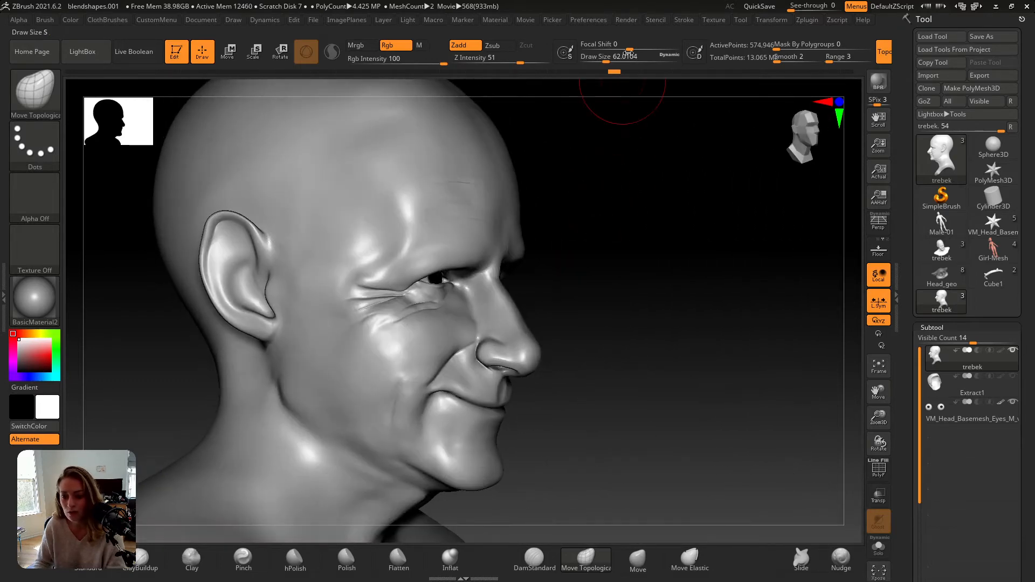
mouse_move(615, 72)
mouse_down()
mouse_move(606, 72)
mouse_move(700, 76)
mouse_up()
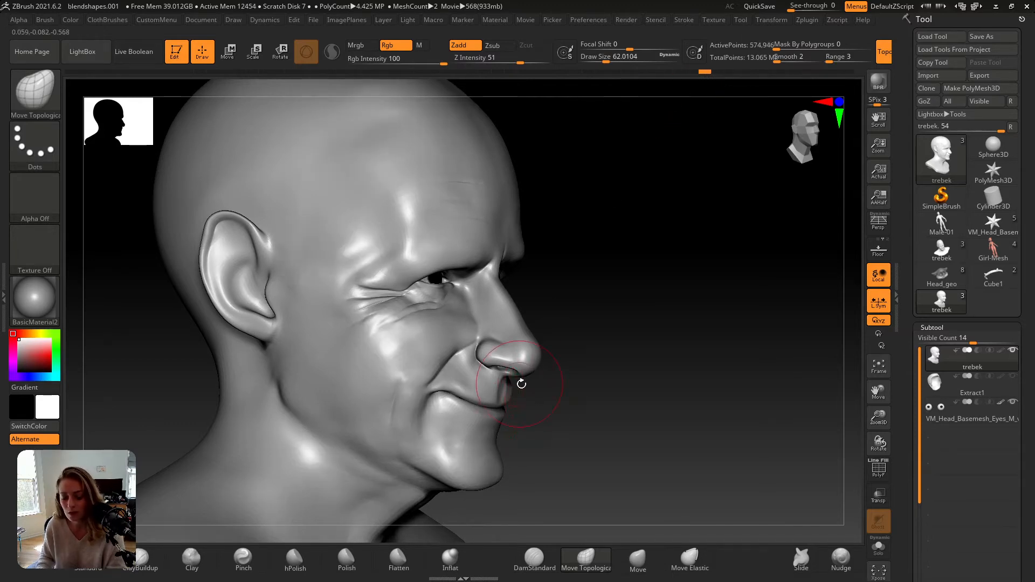
mouse_move(522, 384)
mouse_down()
mouse_move(495, 386)
mouse_move(519, 386)
mouse_up()
mouse_move(704, 72)
mouse_down()
mouse_move(768, 74)
mouse_move(739, 75)
mouse_up()
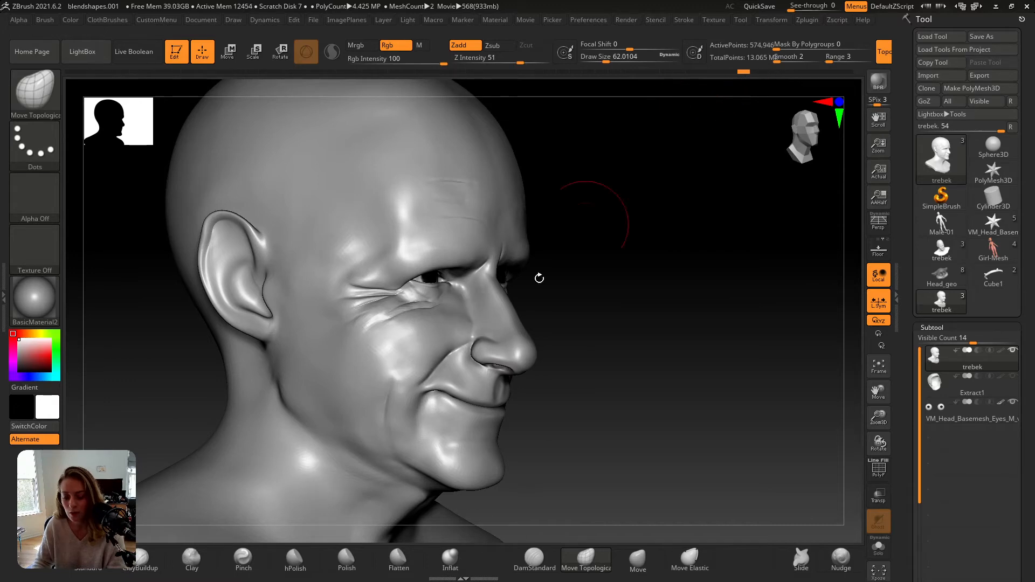
- Bring the head back to a front view and advance its undo history past state 1206 to the latest states
mouse_move(707, 127)
mouse_down()
mouse_move(521, 267)
mouse_move(485, 275)
mouse_up()
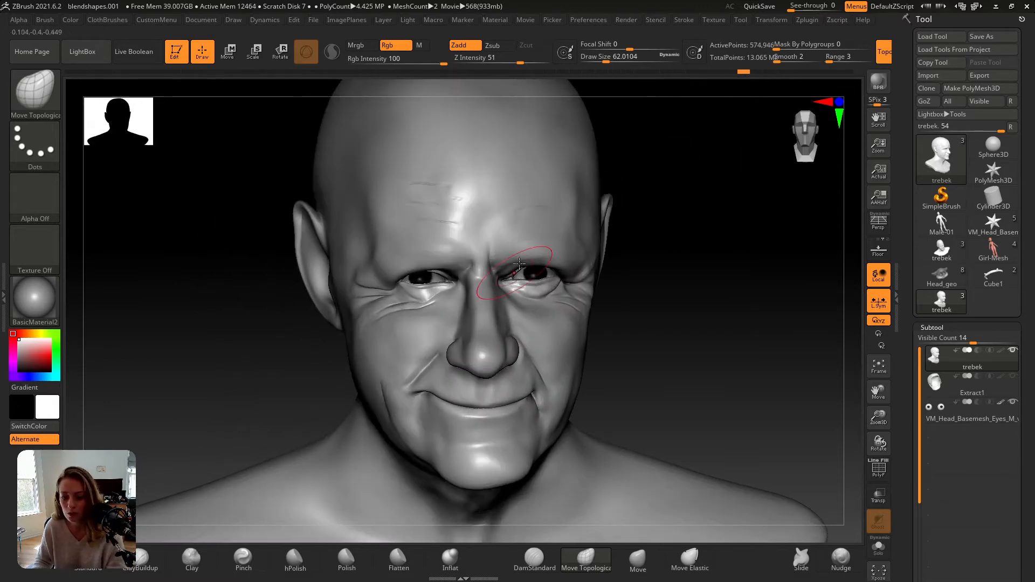
drag(743, 76, 765, 74)
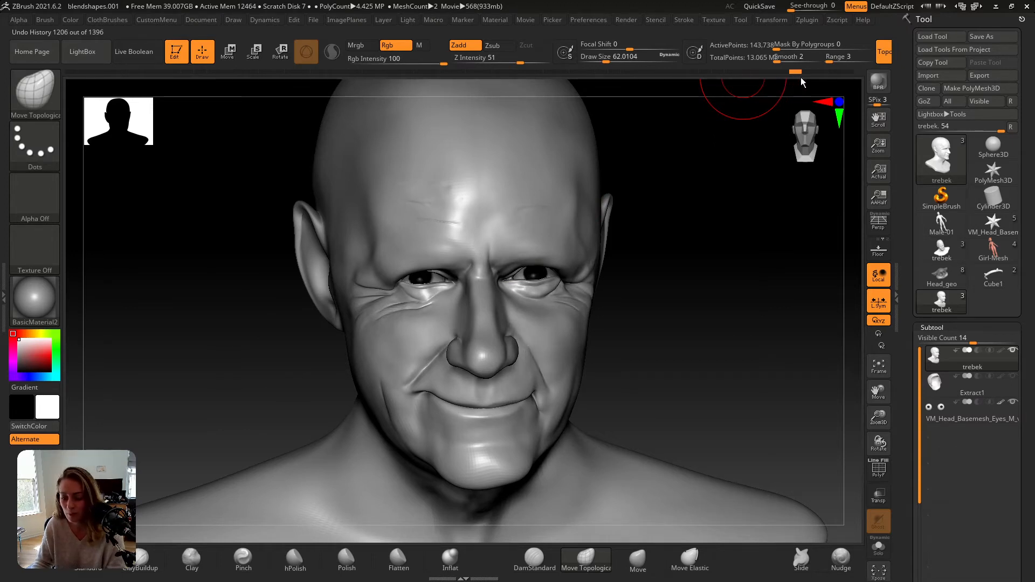
mouse_move(802, 78)
mouse_down()
mouse_move(865, 77)
mouse_move(810, 82)
mouse_move(833, 81)
mouse_up()
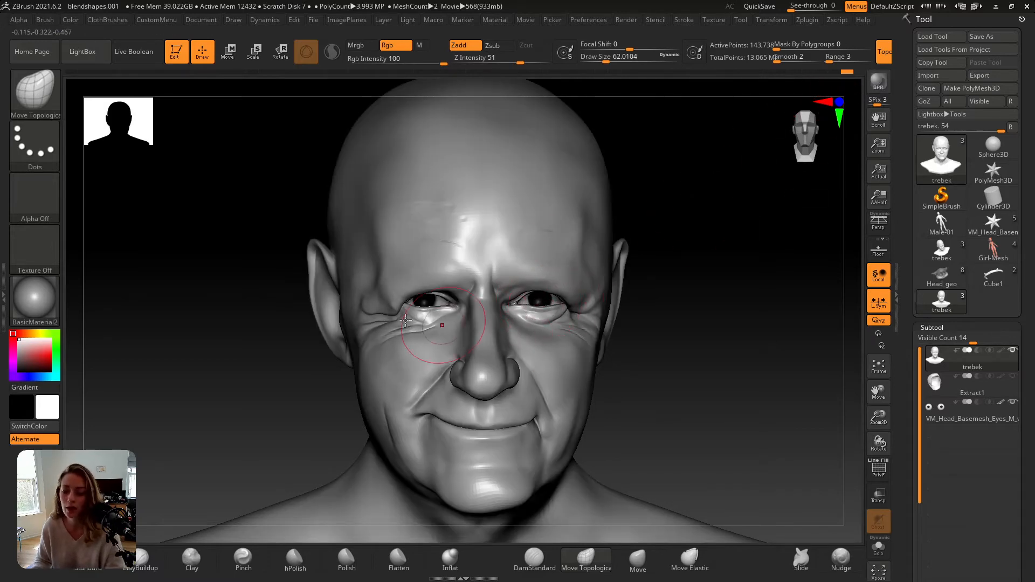
- Select the eyes subtool and compare its earliest undo history states with its latest ones, up to state 77
click(954, 418)
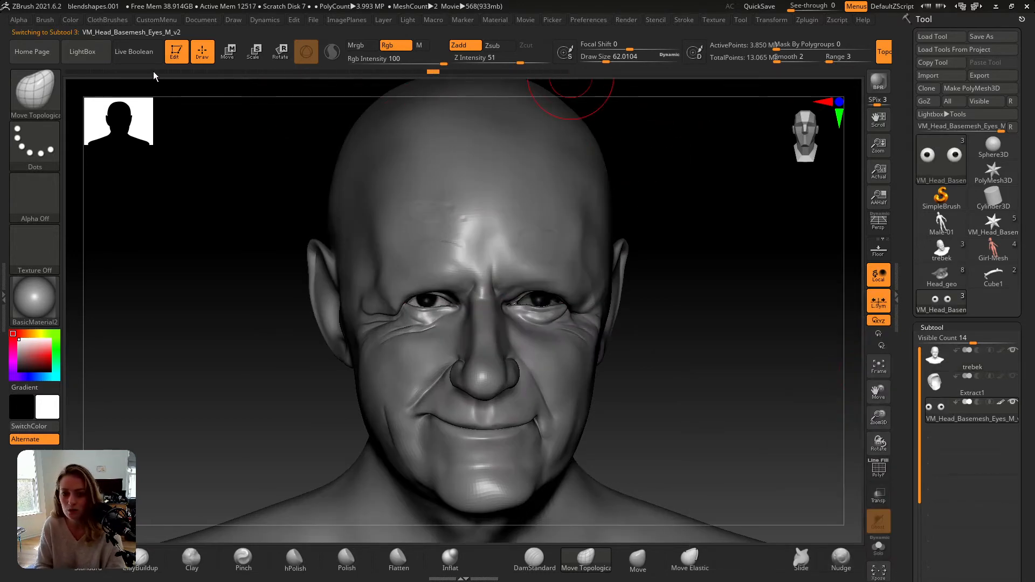
click(71, 72)
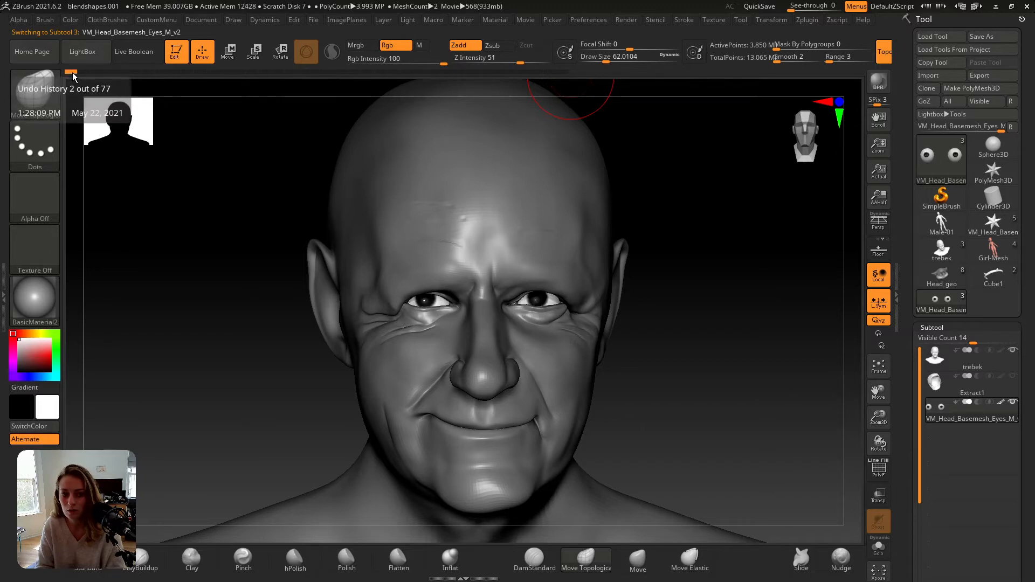
click(562, 73)
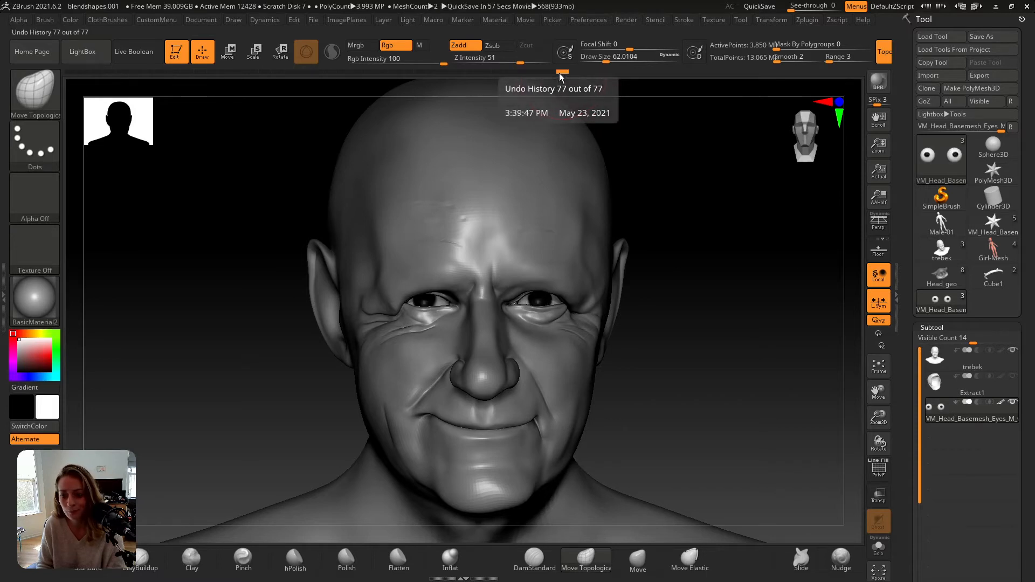
drag(557, 74, 532, 79)
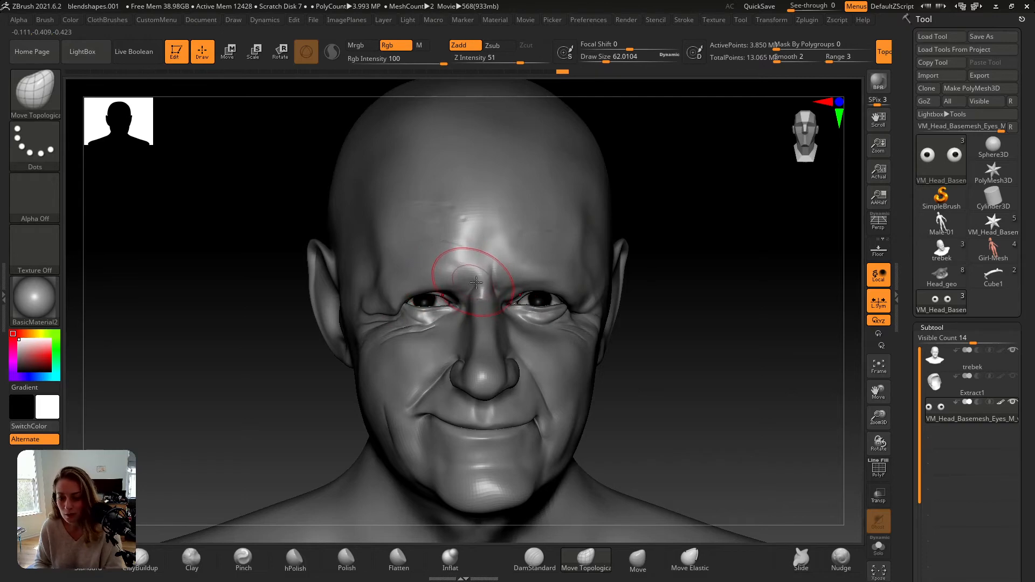
- Toggle the perspective view on and off to compare how the face looks from the front
mouse_move(531, 231)
right_down()
mouse_move(578, 224)
mouse_move(539, 246)
mouse_move(507, 237)
mouse_move(535, 251)
right_up()
key(p)
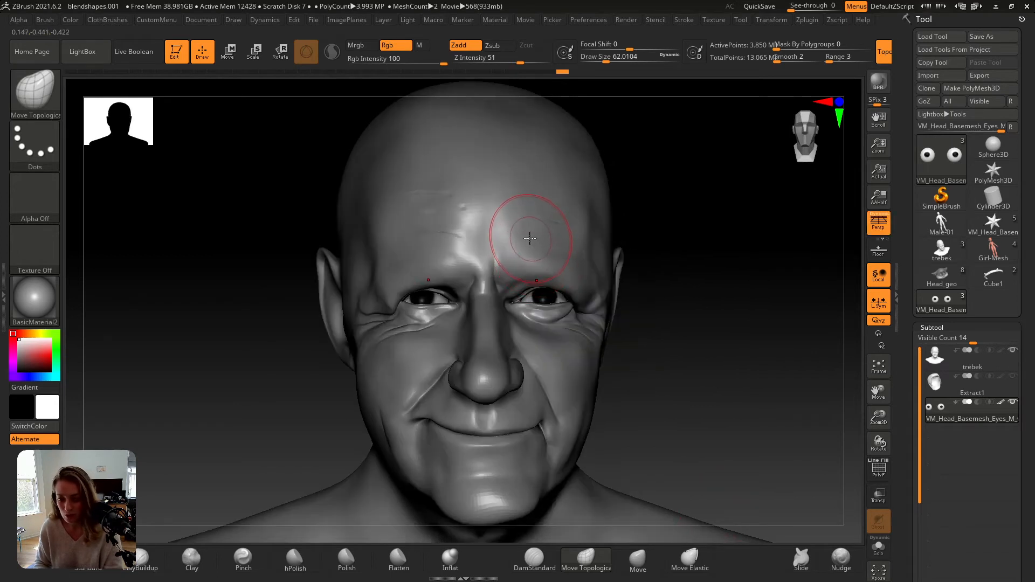
key(p)
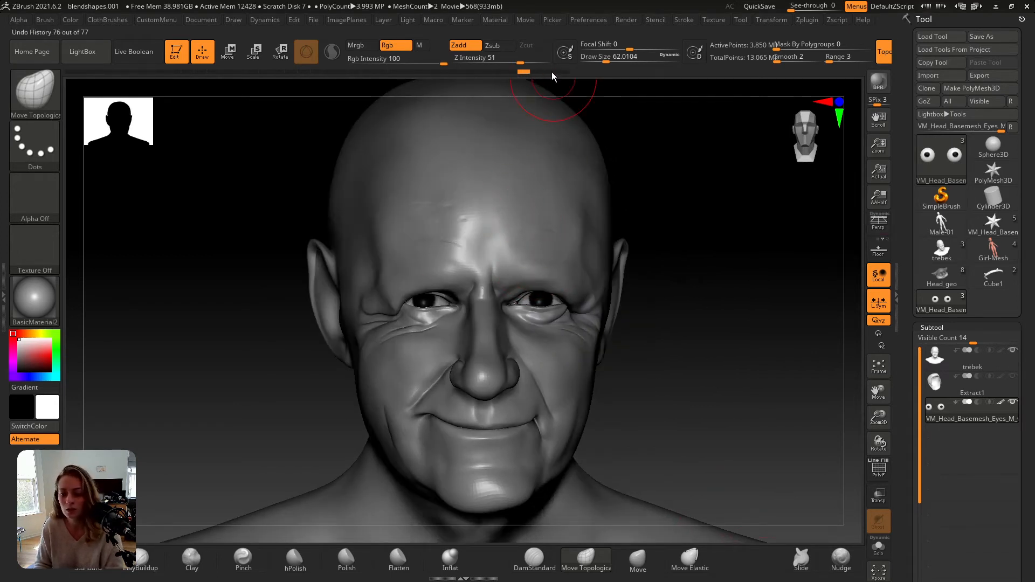
- Reselect the head subtool and scrub its undo history far back and forward again to state 1272
alt+click(548, 202)
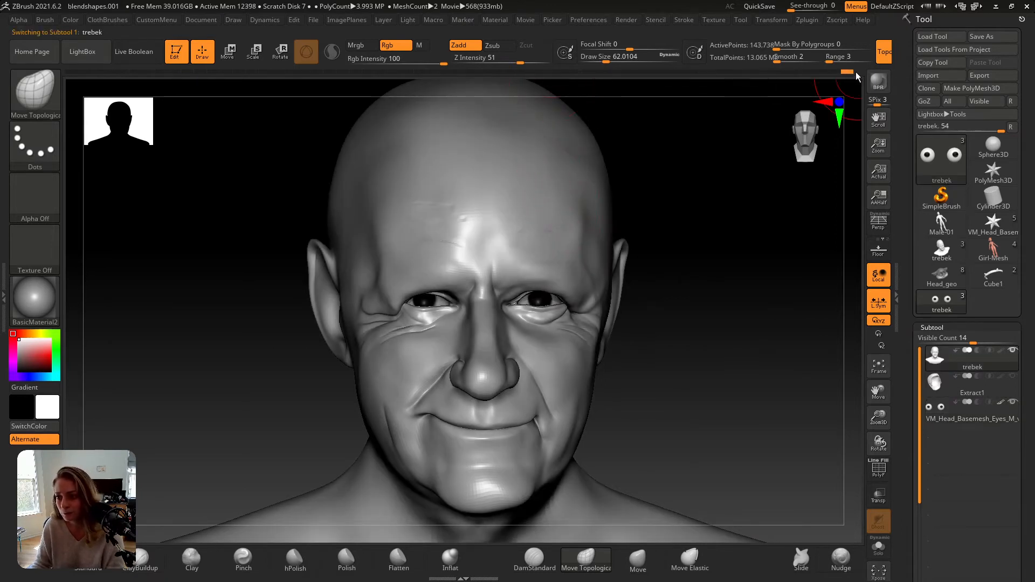
drag(851, 77, 669, 76)
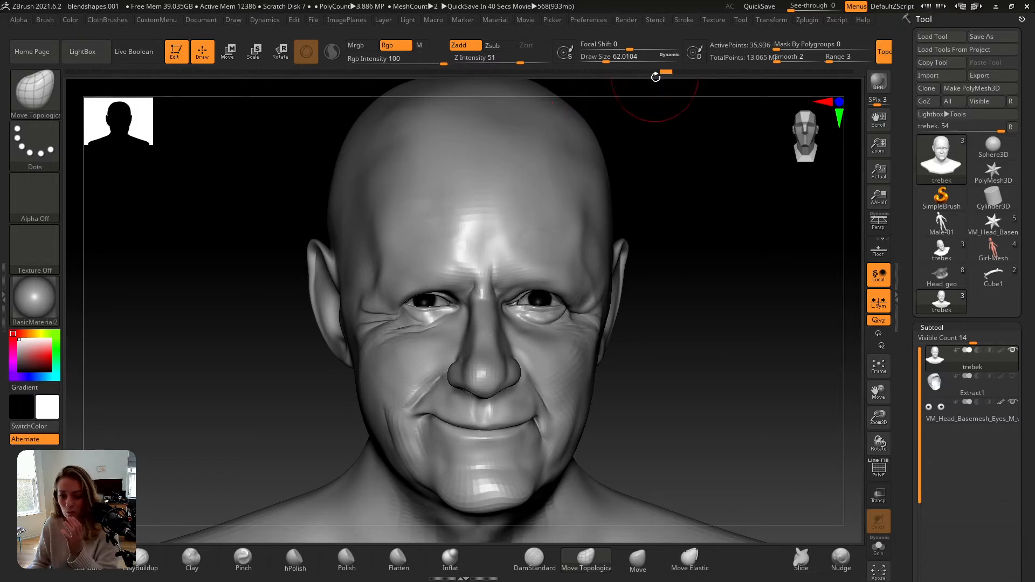
drag(674, 73, 758, 88)
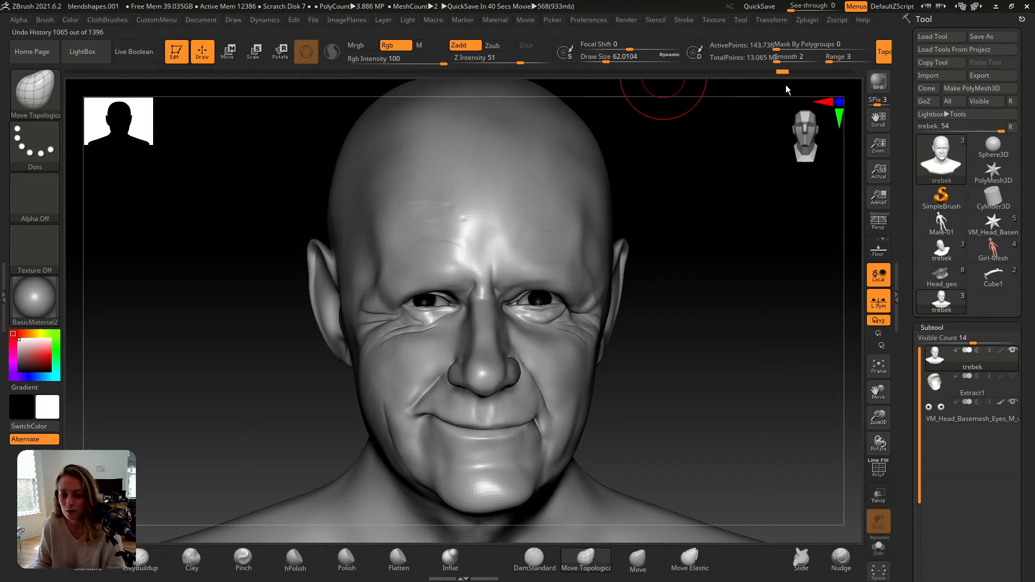
- Flip the front reference photo on and off over the sculpt at undo state 1272, and hide it after advancing to state 1393
key(shift+z)
key(shift+z)
key(shift+z)
key(shift+z)
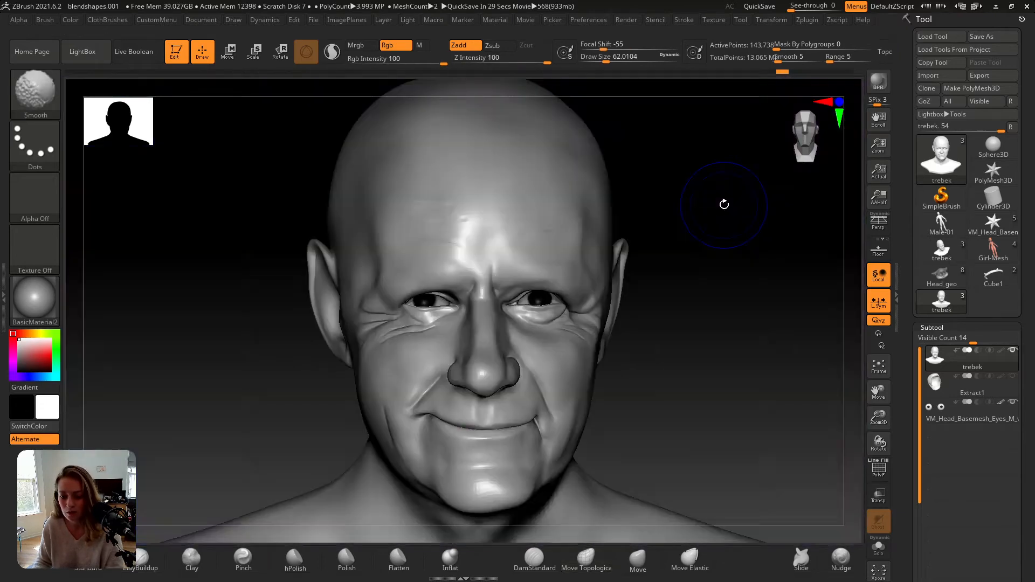
key(shift+z)
key(shift+z)
key(shift+z)
key(shift+z)
key(shift+z)
key(shift+z)
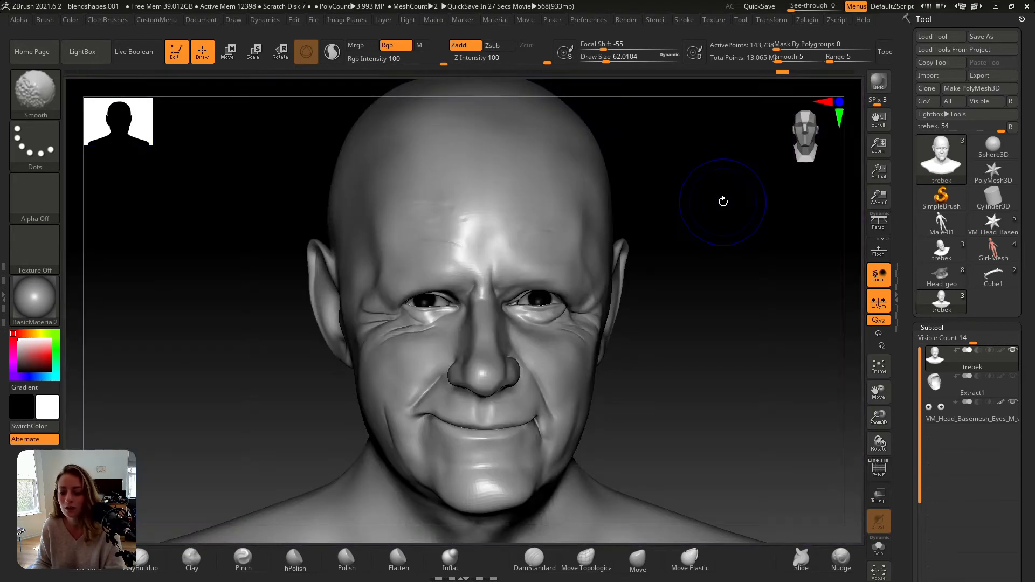
key(shift+z)
key(shift+z)
key(shift+z)
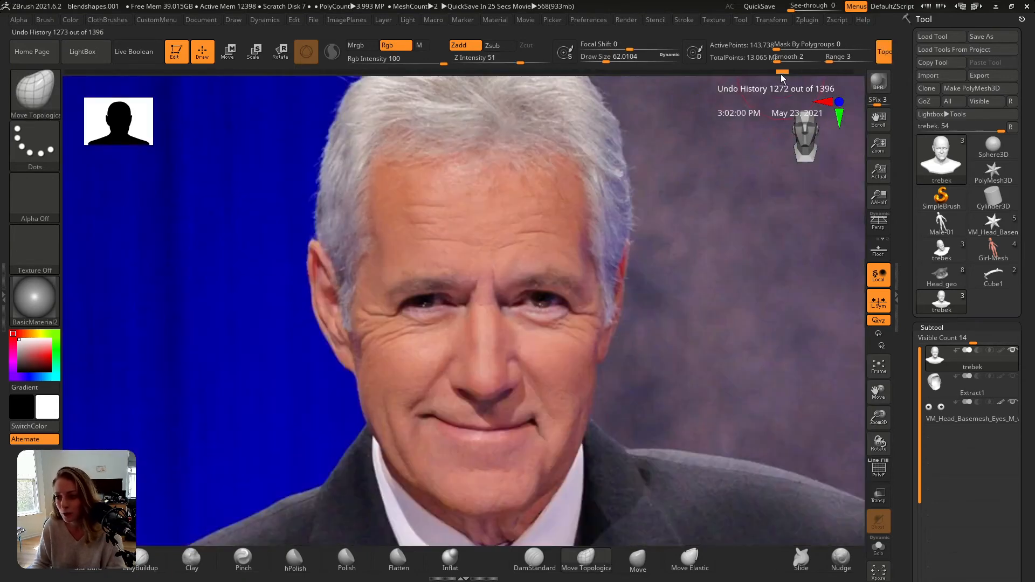
drag(781, 75, 807, 75)
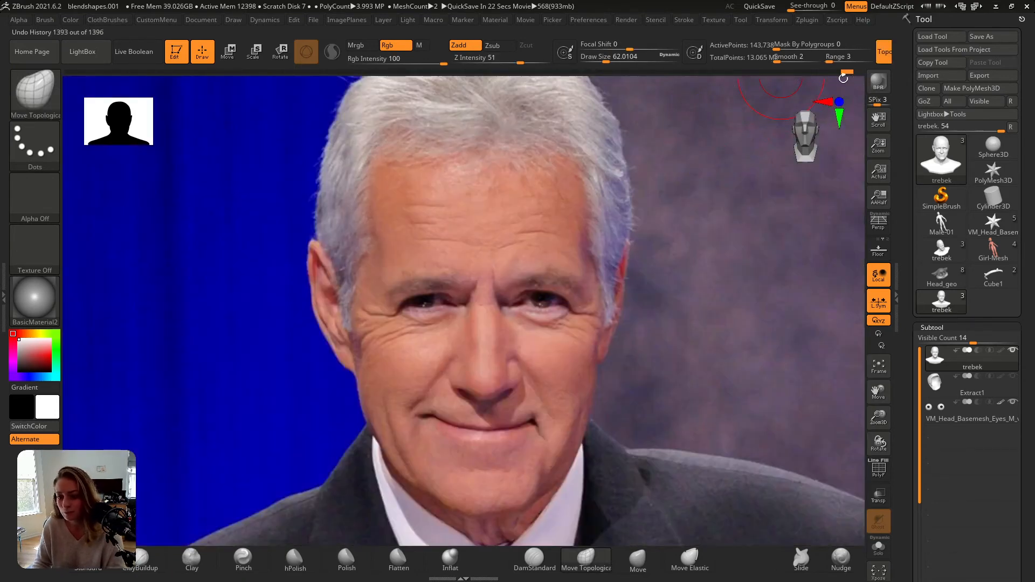
key(shift+z)
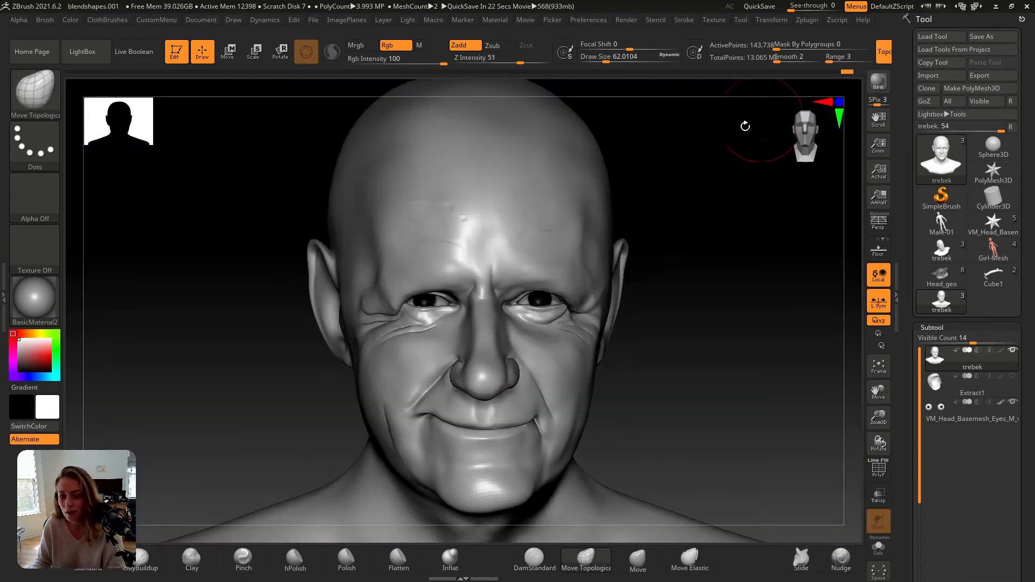
- Change the sculpt's material to BasicMaterial and repeatedly compare the face with the front reference photo
click(42, 300)
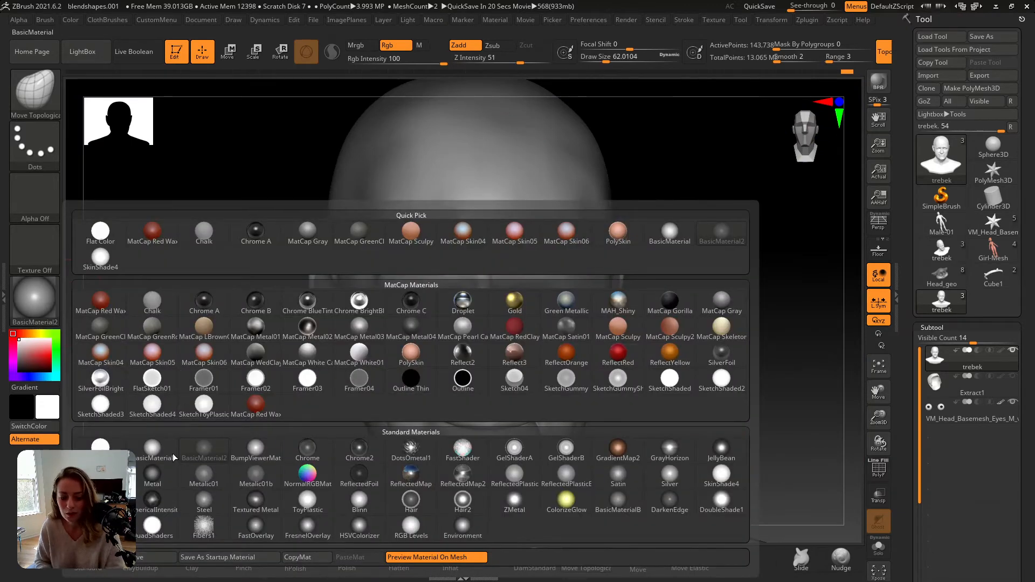
click(152, 447)
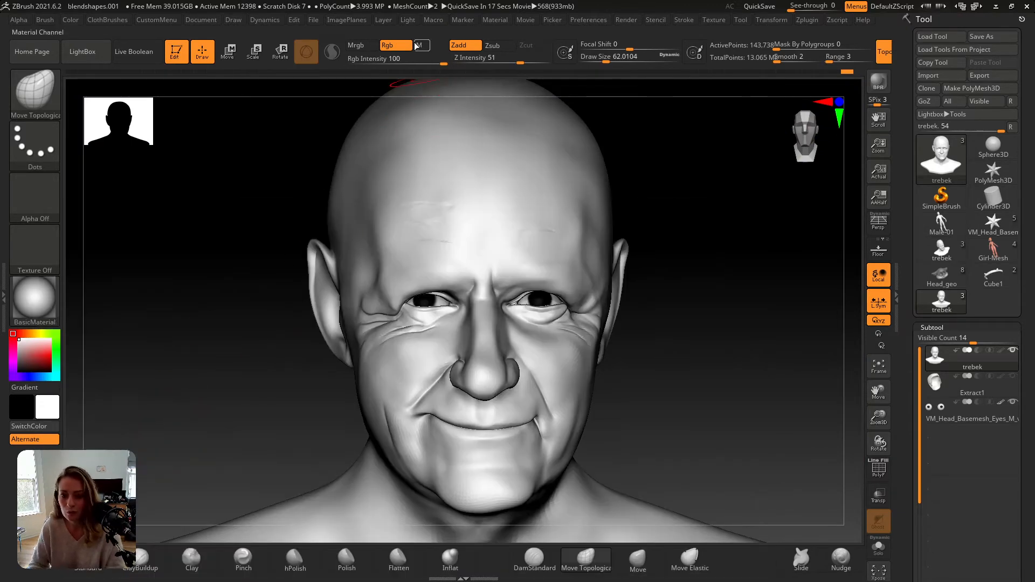
key(shift+z)
key(shift+z)
key(shift+z)
key(shift+z)
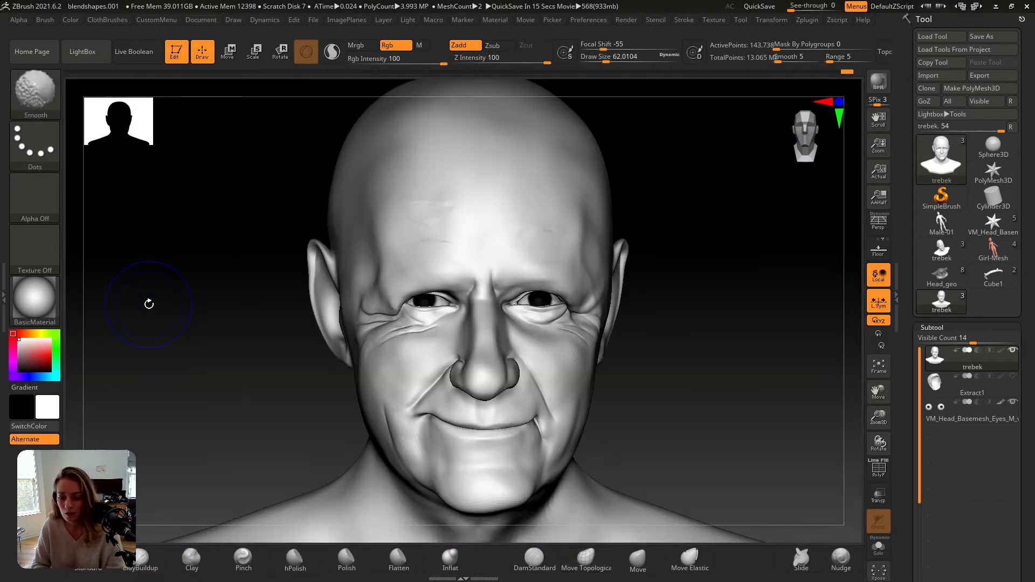
key(shift+z)
key(shift+z)
key(shift+z)
key(shift+z)
key(shift+z)
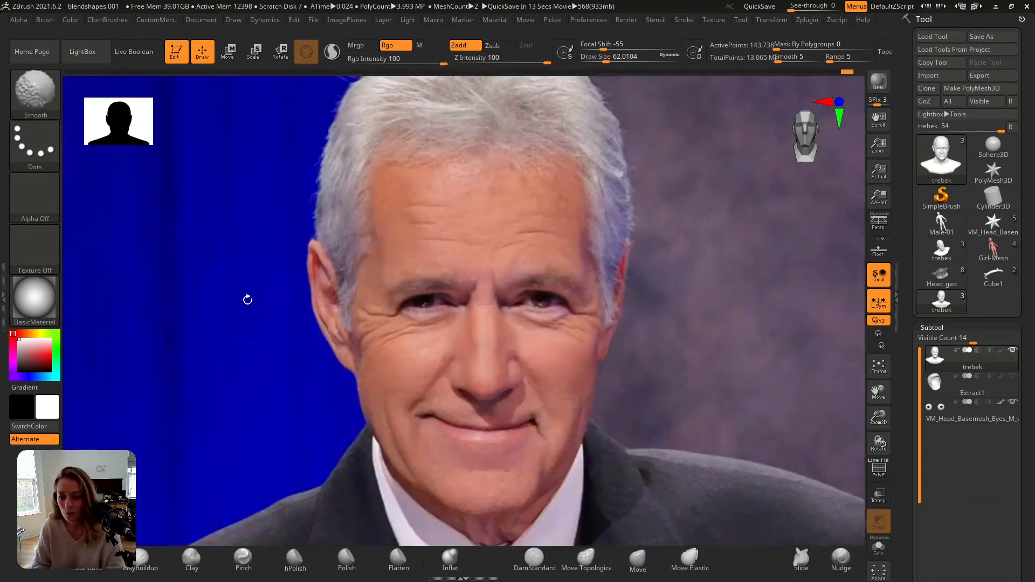
key(shift+z)
- Change the head sculpt's material to MatCap LBrownClay and flip the front reference photo on and off over it
key(m)
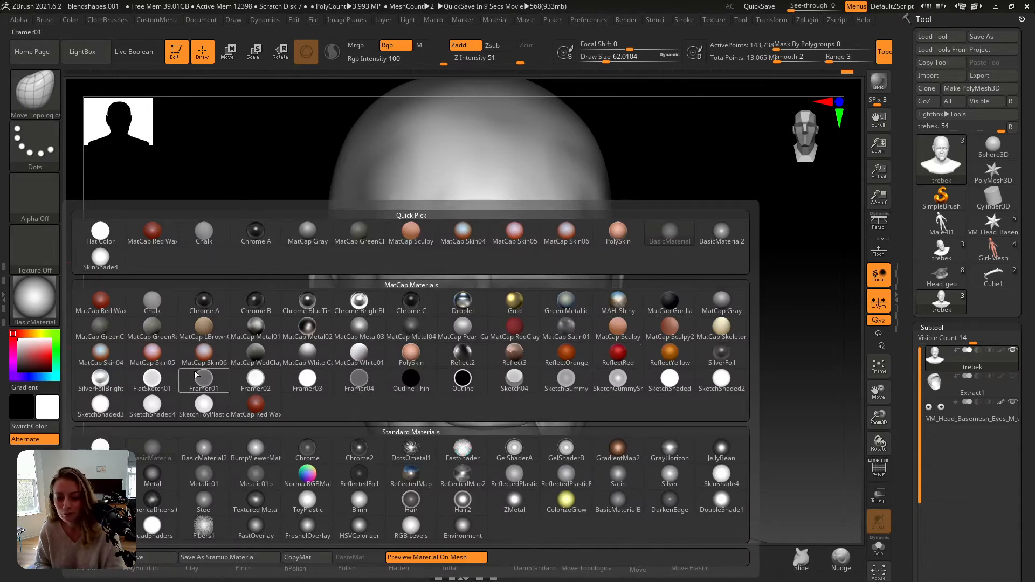
click(203, 334)
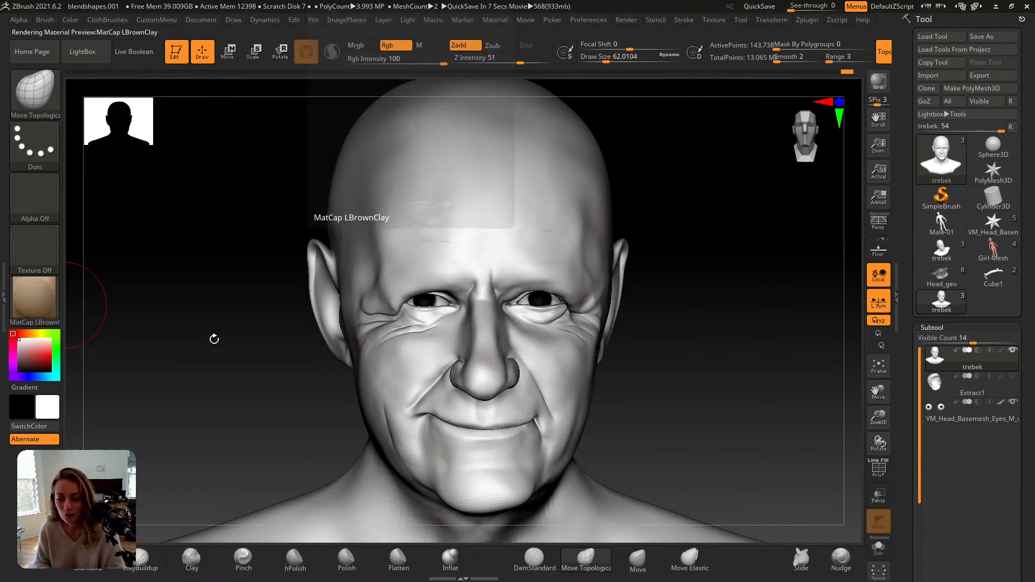
key(shift+z)
key(shift+z)
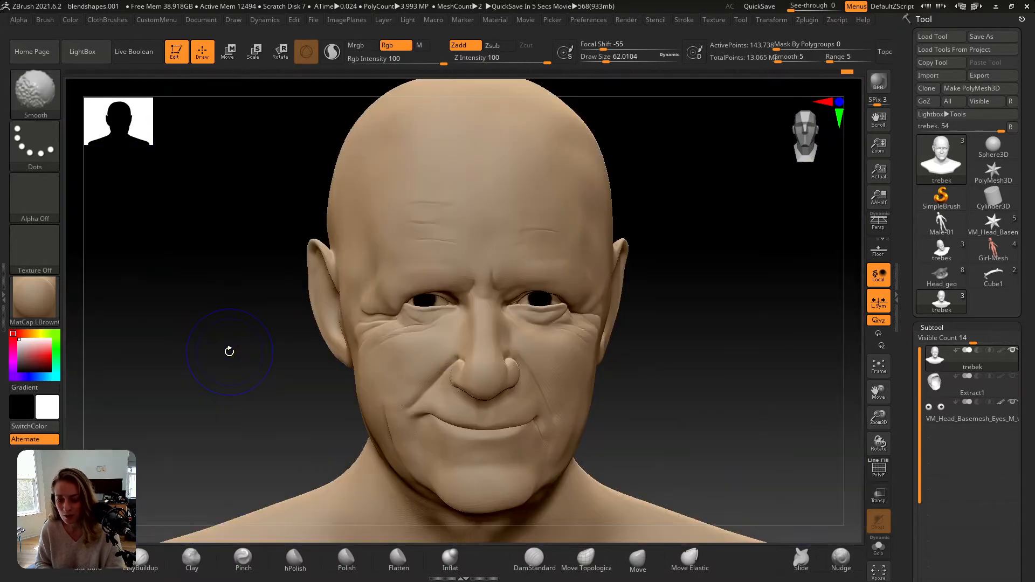
key(shift+z)
key(shift+z)
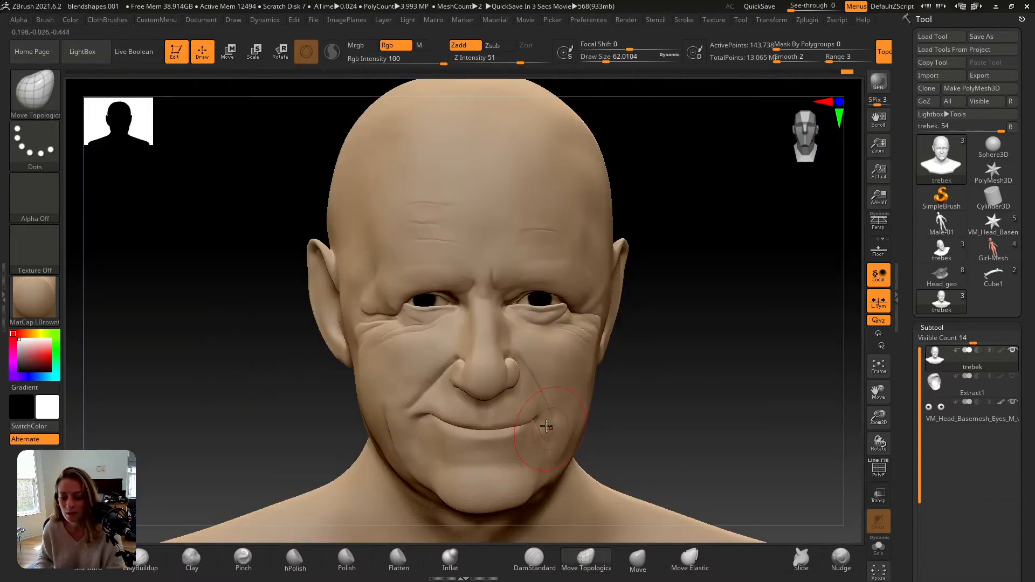
- Compare the mouth corners, lips and chin with the front reference photo by repeatedly showing and hiding it
key(shift+z)
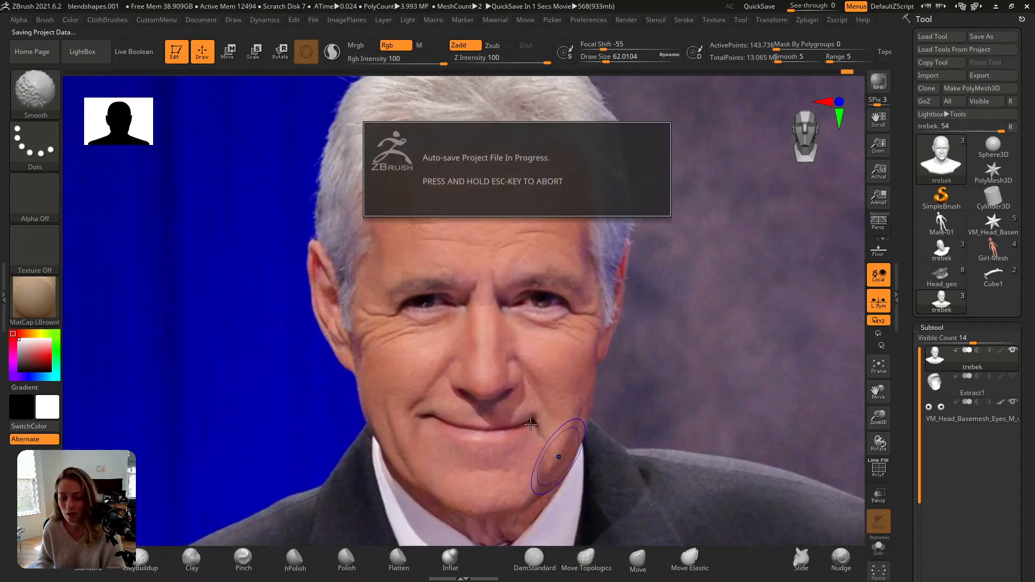
key(shift+z)
key(shift+z)
key(shift+z)
key(shift+z)
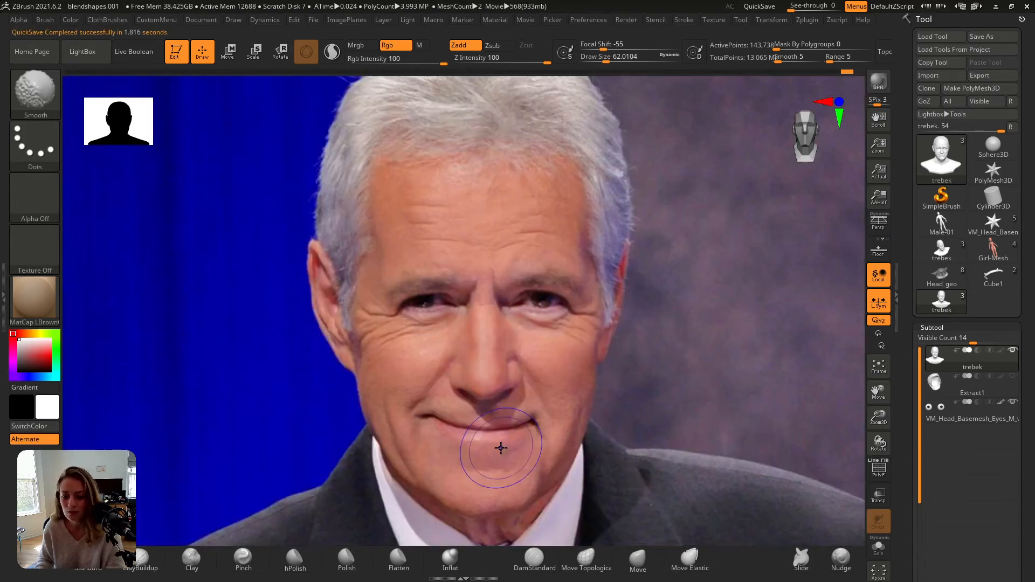
key(shift+z)
key(shift+z)
key(shift+z)
key(shift+z)
key(shift+z)
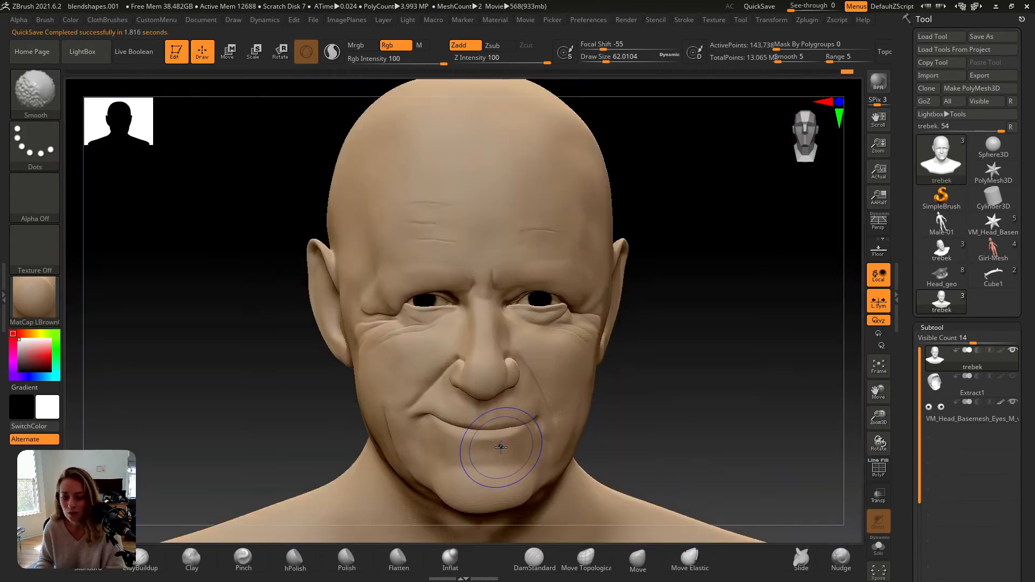
key(shift+z)
key(shift+z)
key(shift+z)
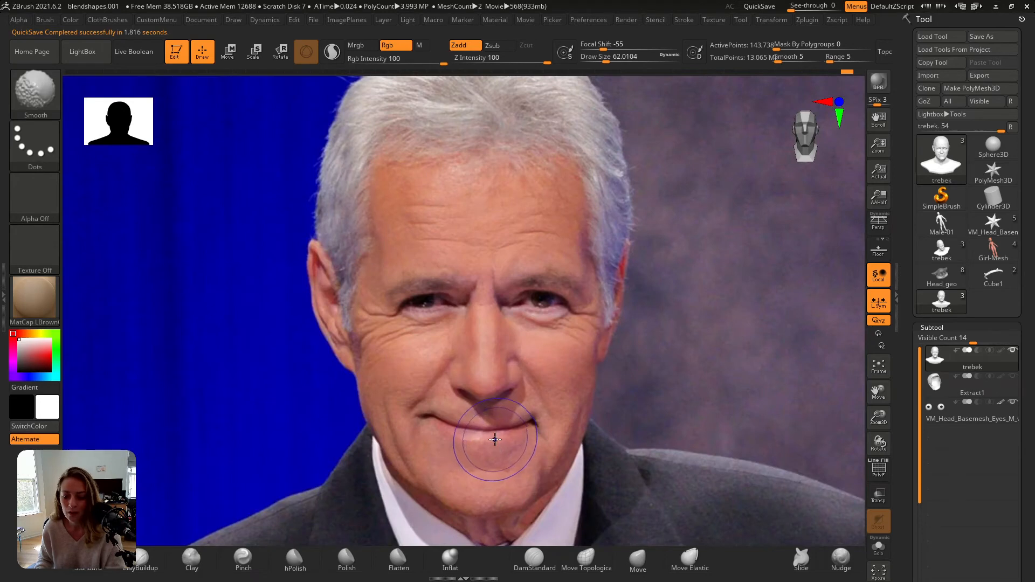
key(shift+z)
key(shift+z)
key(shift+z)
key(shift+z)
key(shift+z)
key(shift+z)
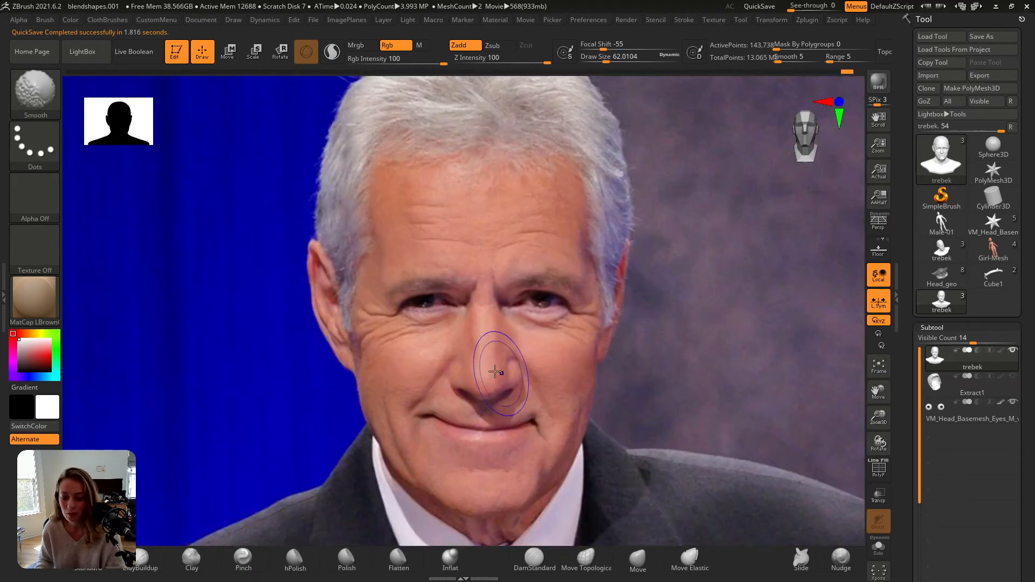
- Compare the nose width, nostrils and smile folds with the front reference photo by alternating it with the sculpt
key(shift+z)
key(shift+z)
key(shift+z)
key(shift+z)
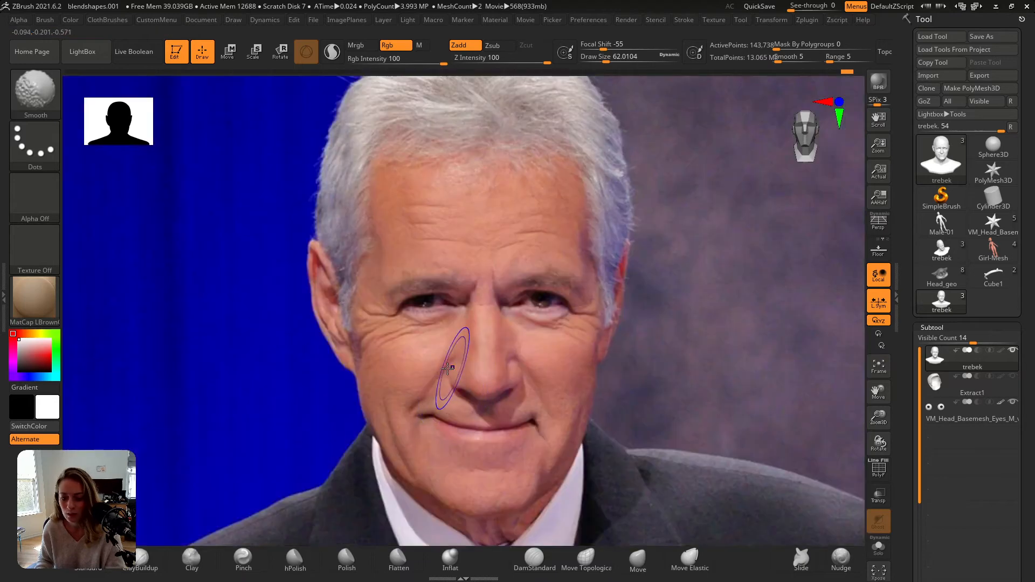
key(shift+z)
key(shift+z)
key(shift+z)
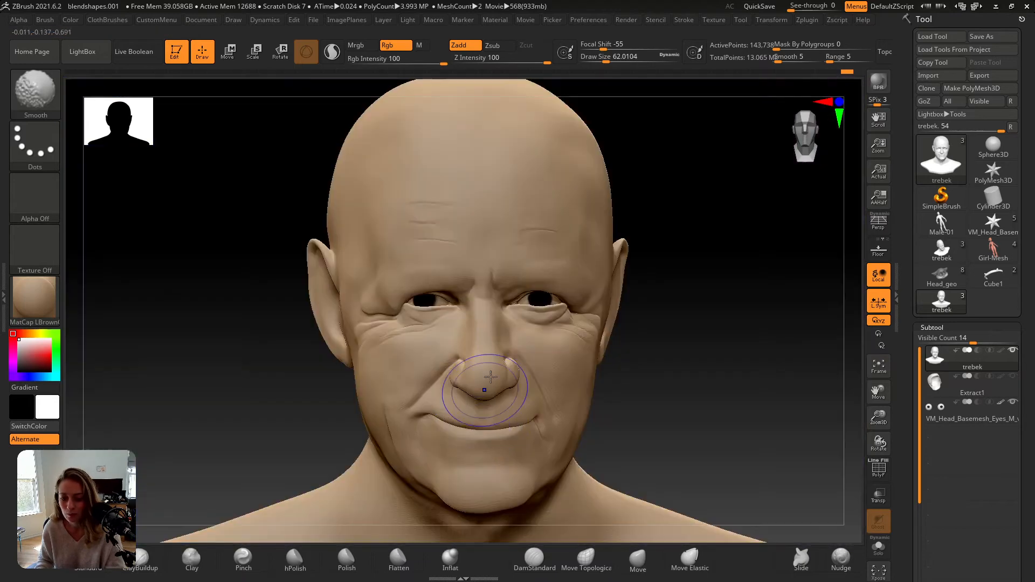
key(shift+z)
key(shift+z)
key(shift+z)
key(shift+z)
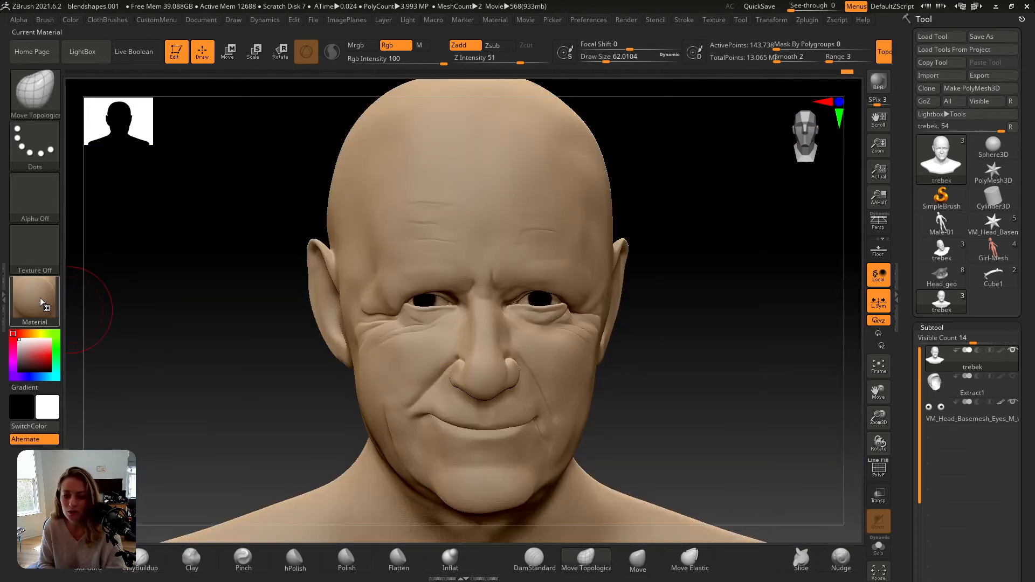
- Change the sculpt's material to MatCap Skin04 and compare the shaded face with the front reference photo
click(40, 298)
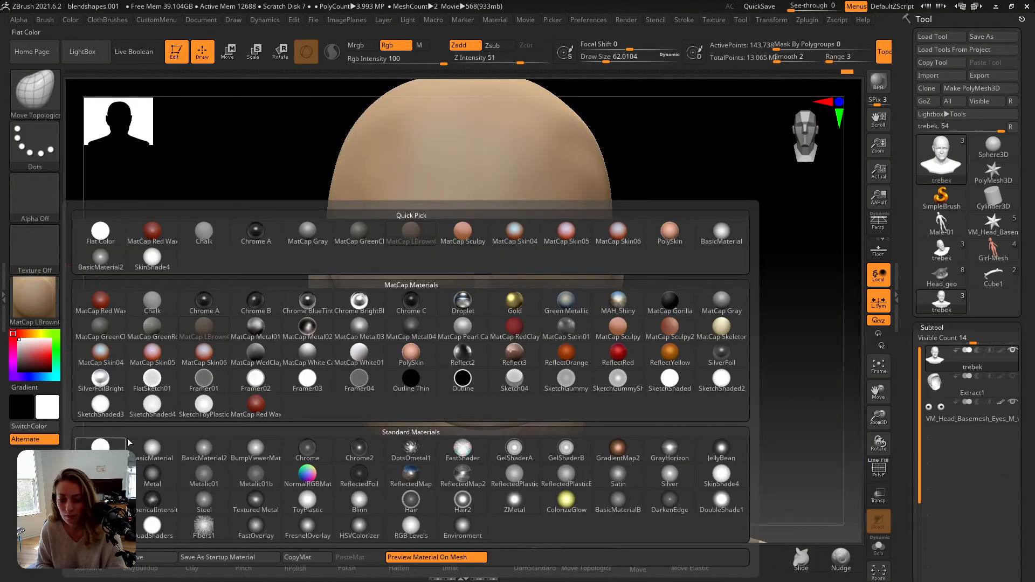
click(110, 356)
key(shift+z)
key(shift+z)
key(shift+z)
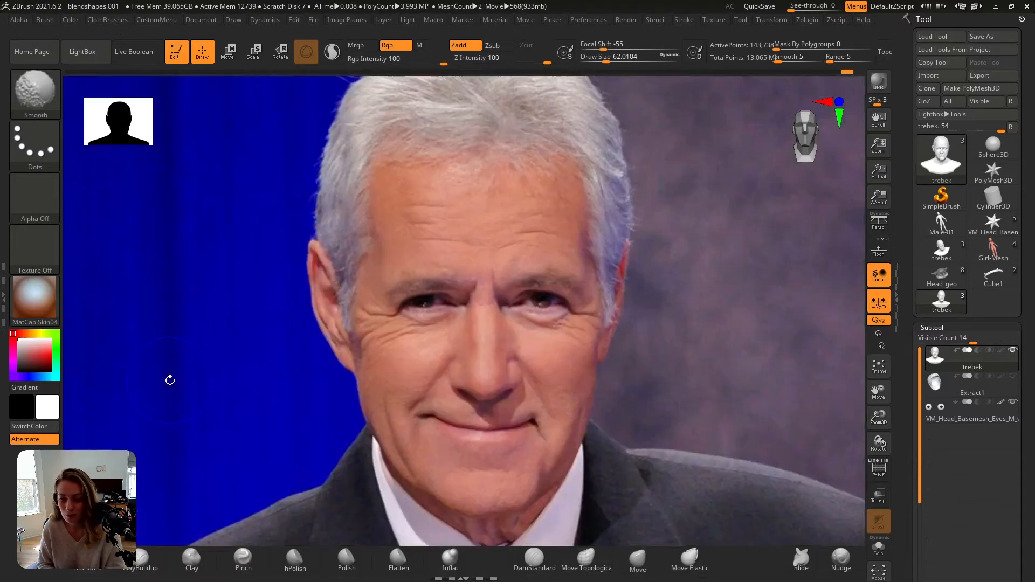
key(shift+z)
key(shift+z)
key(shift+z)
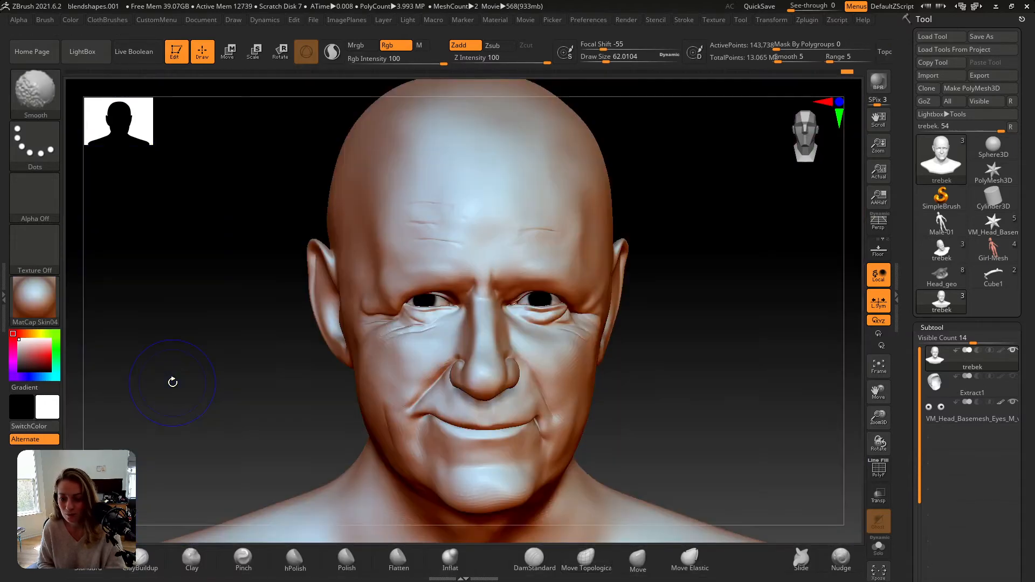
key(shift+z)
key(shift+z)
key(shift+z)
- With the Move Topological brush at a draw size of about 74, nudge the bridge of the nose between the brows
key(b)
key(m)
key(t)
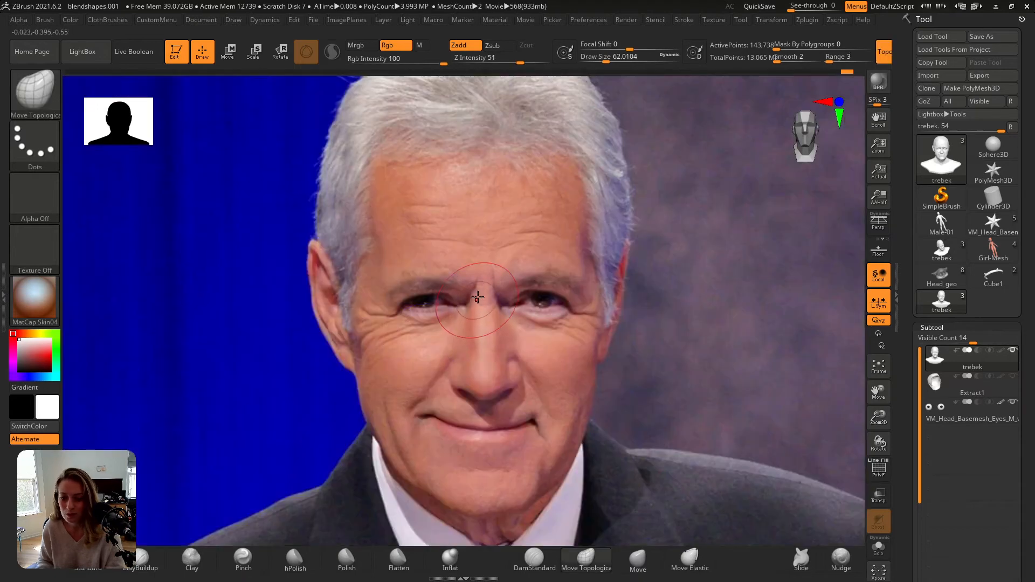
key(shift+z)
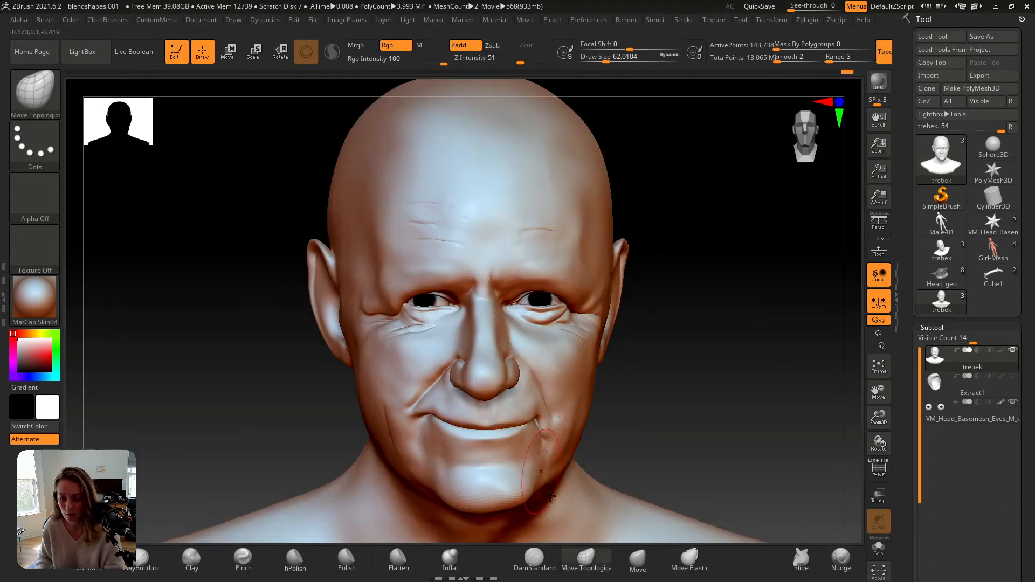
key(s)
drag(473, 291, 476, 287)
- Check the nose bridge and inner eye areas against the front reference photo by flipping it on and off
key(shift+z)
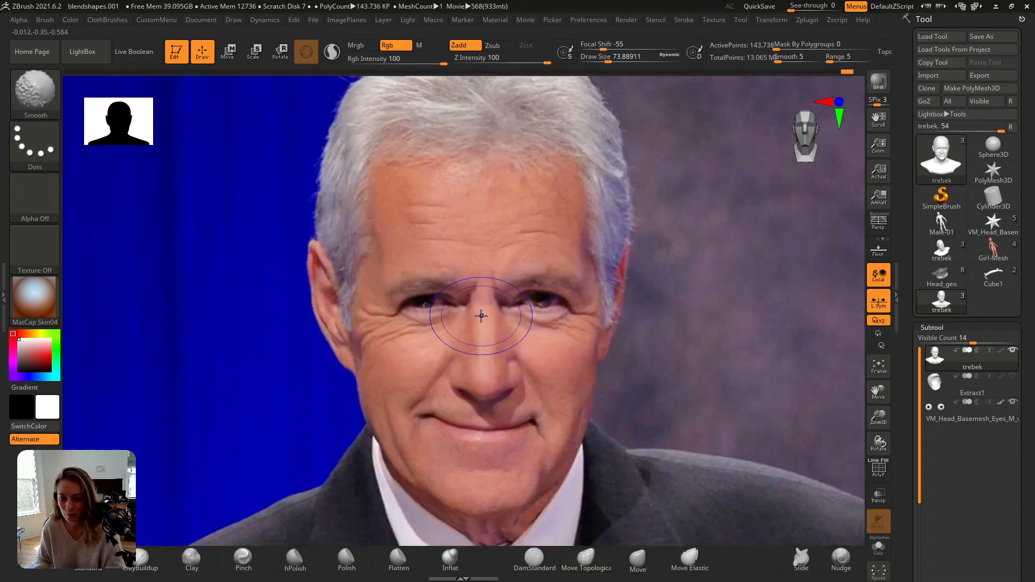
key(shift+z)
key(shift+z)
key(shift+z)
key(shift+z)
key(shift+z)
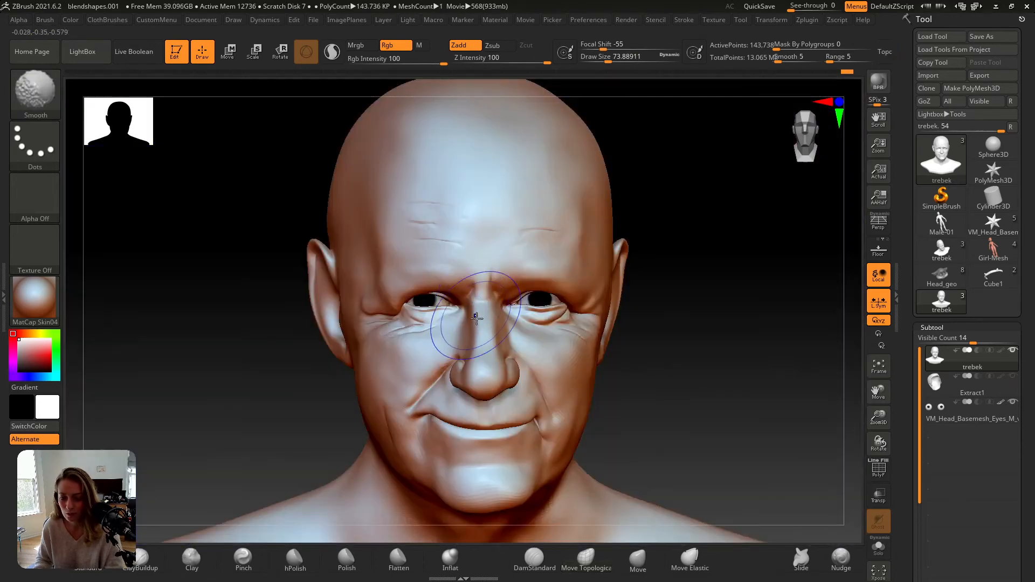
key(shift+z)
key(shift+z)
key(shift+z)
key(shift+z)
key(shift+z)
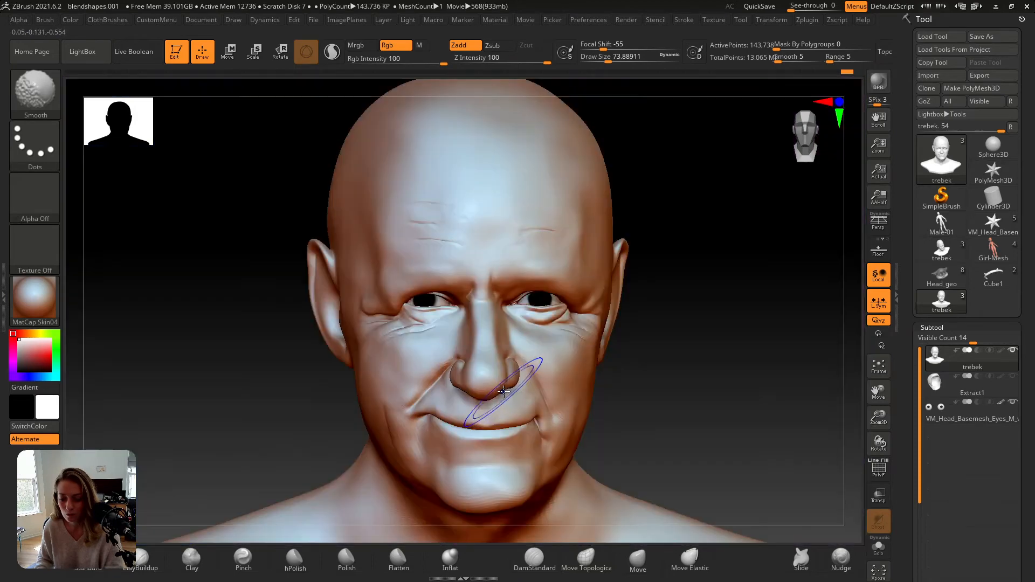
- Compare the nose tip and nostril wings with the front reference photo by repeatedly overlaying it
key(shift+z)
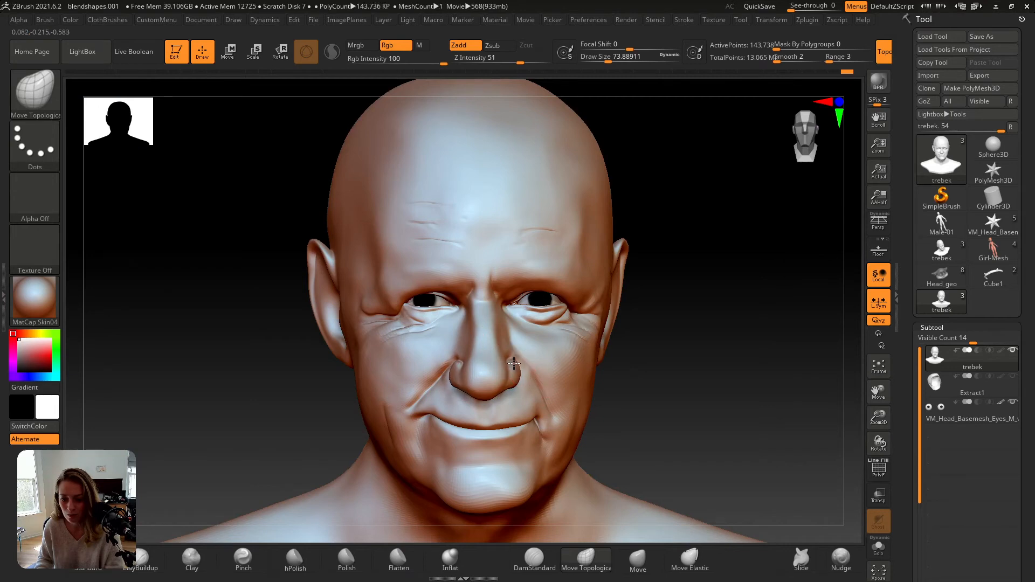
key(shift+z)
key(shift+z)
key(shift+z)
key(shift+z)
key(shift+z)
key(shift+z)
key(shift+z)
key(shift+z)
key(shift+z)
key(shift+z)
key(shift+z)
key(shift+z)
key(shift+z)
key(shift+z)
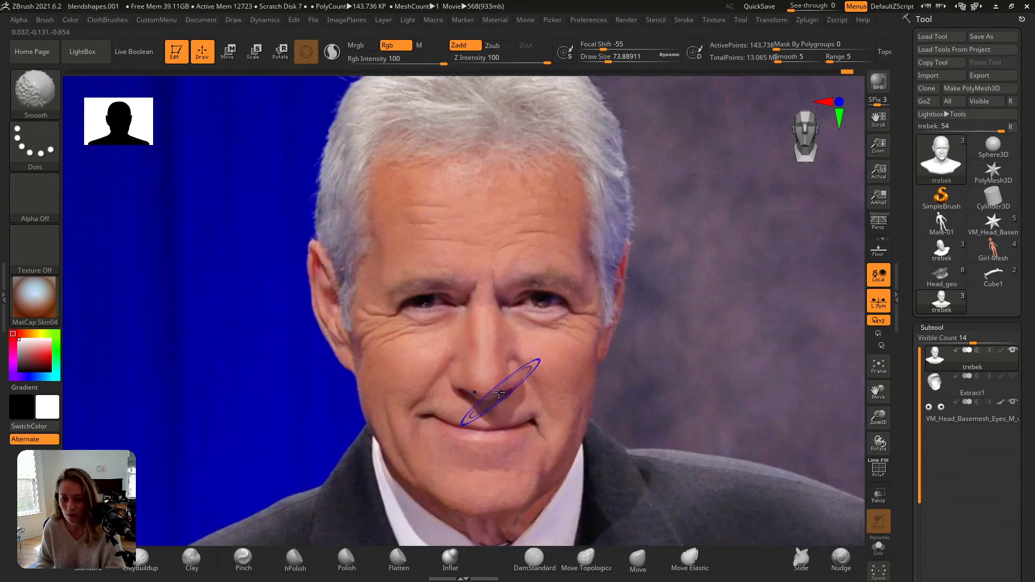
- Reshape the underside of the nostril with the Move Topological brush at a draw size of about 44, and repeat the stroke
key(b)
key(m)
key(t)
ctrl+right_drag(454, 385, 456, 404)
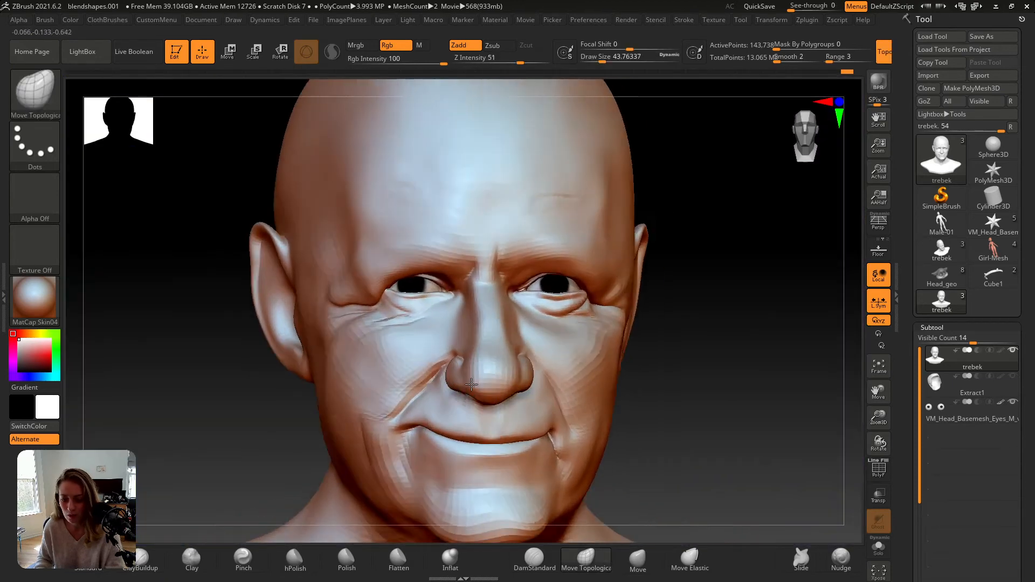
right_drag(410, 380, 458, 372)
drag(458, 384, 461, 396)
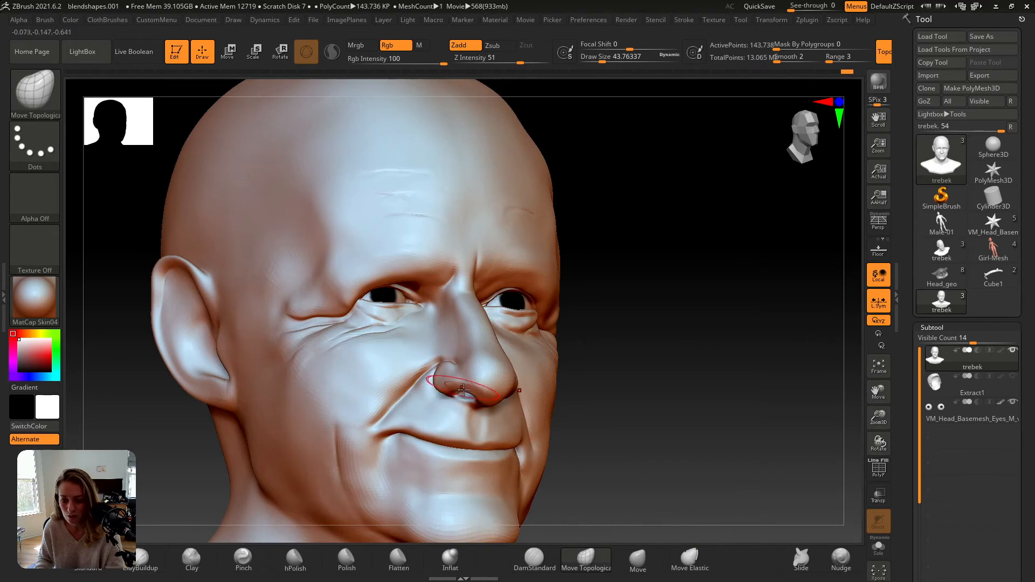
key(1)
- Compare the adjusted nose, mouth and cheeks with the front reference photo, with perspective enabled on the sculpt
key(shift+z)
key(shift+z)
key(shift+z)
key(shift+z)
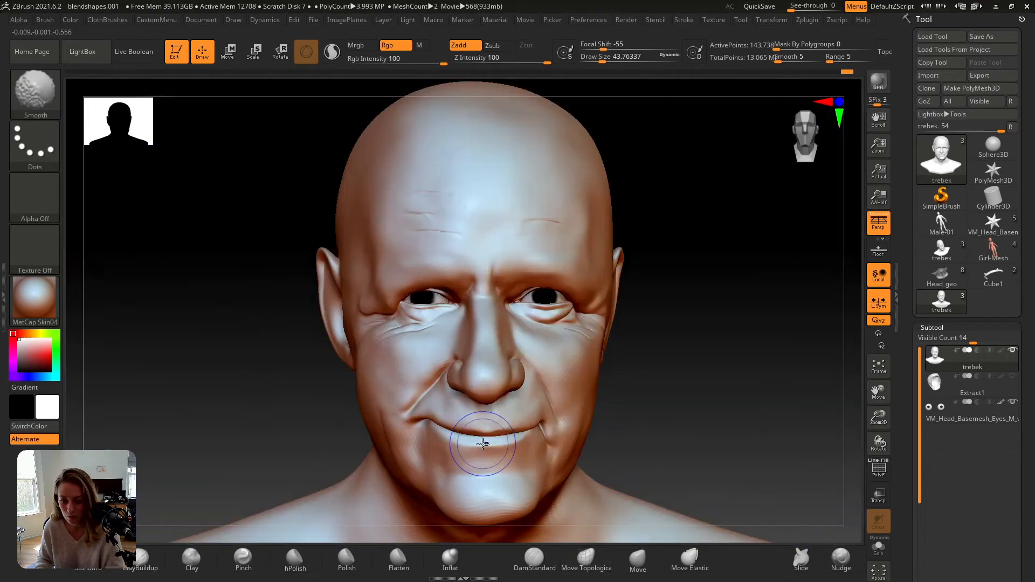
key(shift+z)
key(shift+z)
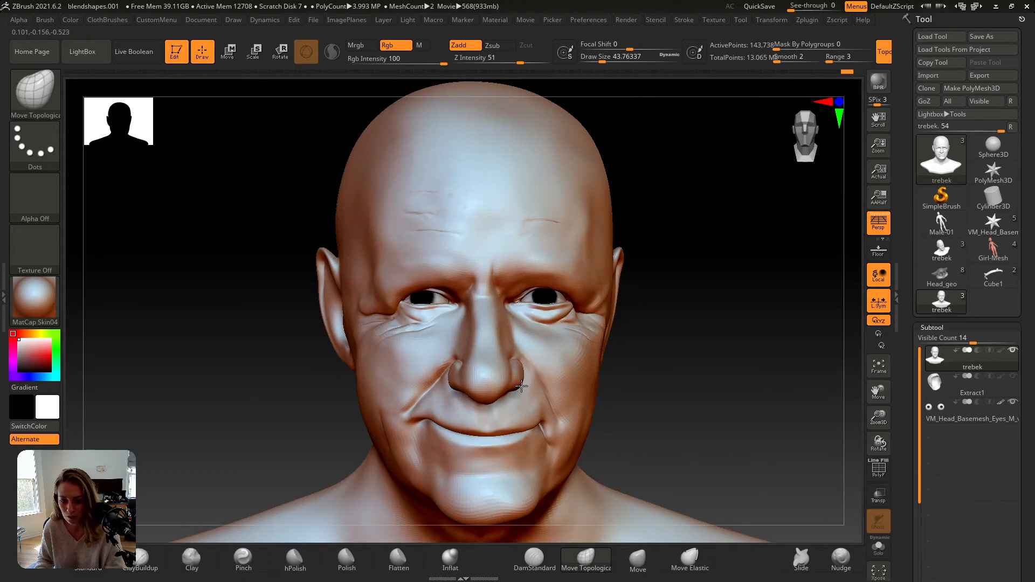
key(shift+z)
key(shift+z)
key(shift+z)
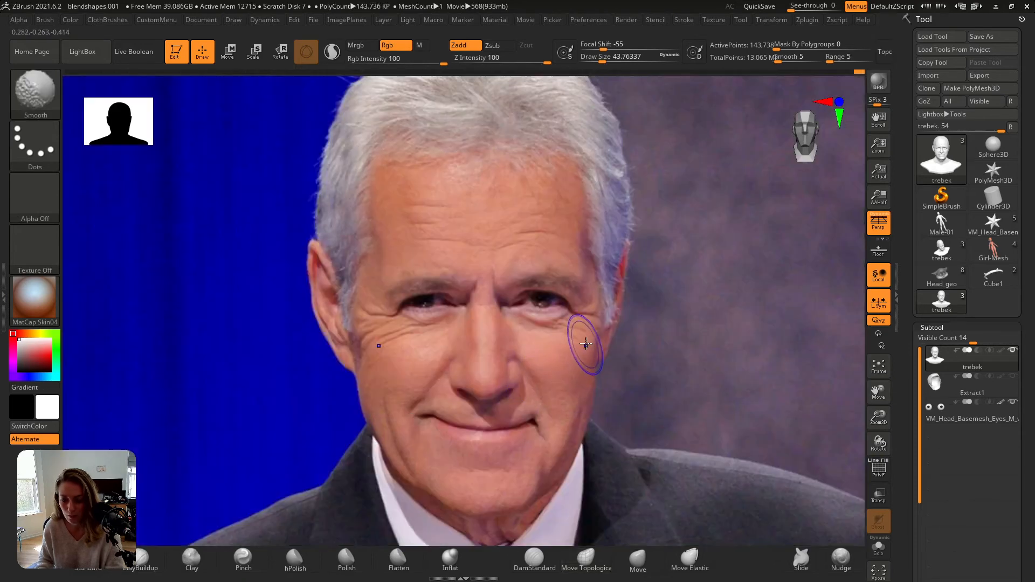
key(shift+z)
key(shift+z)
key(shift+z)
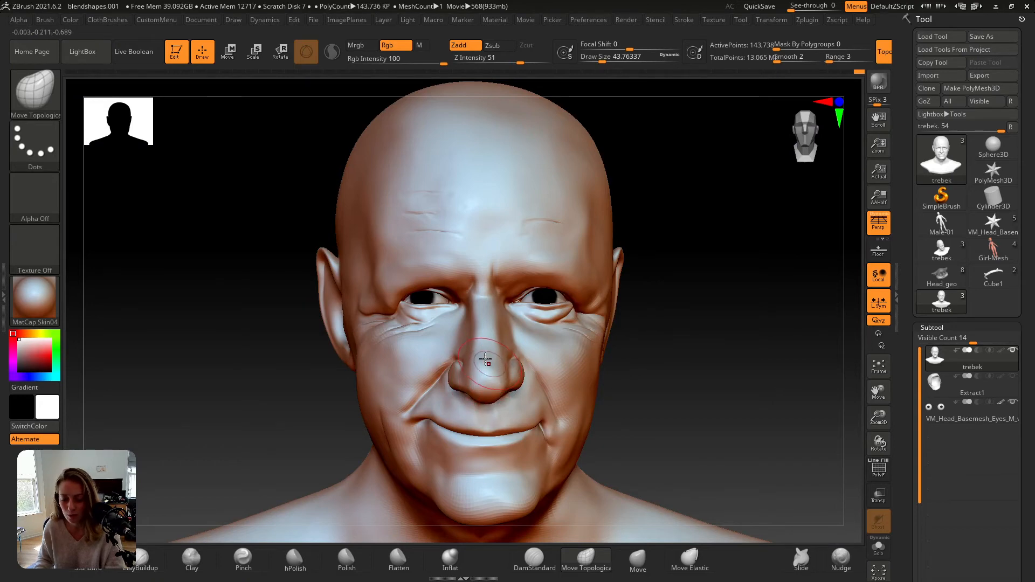
- Push the nose tip back slightly in profile, and zoom in on the side-view reference photo in Photoshop
right_drag(485, 360, 515, 361)
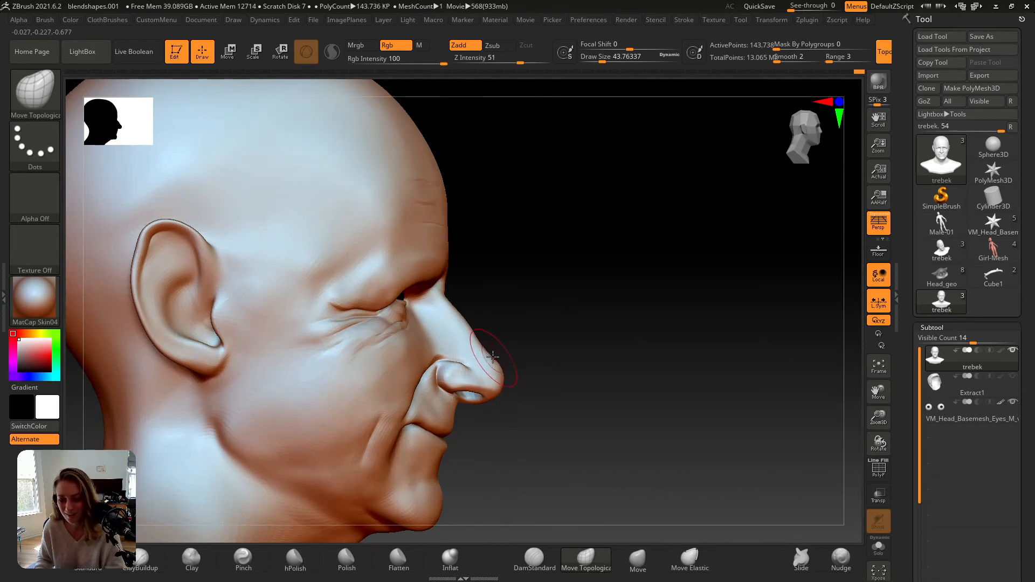
drag(510, 388, 500, 388)
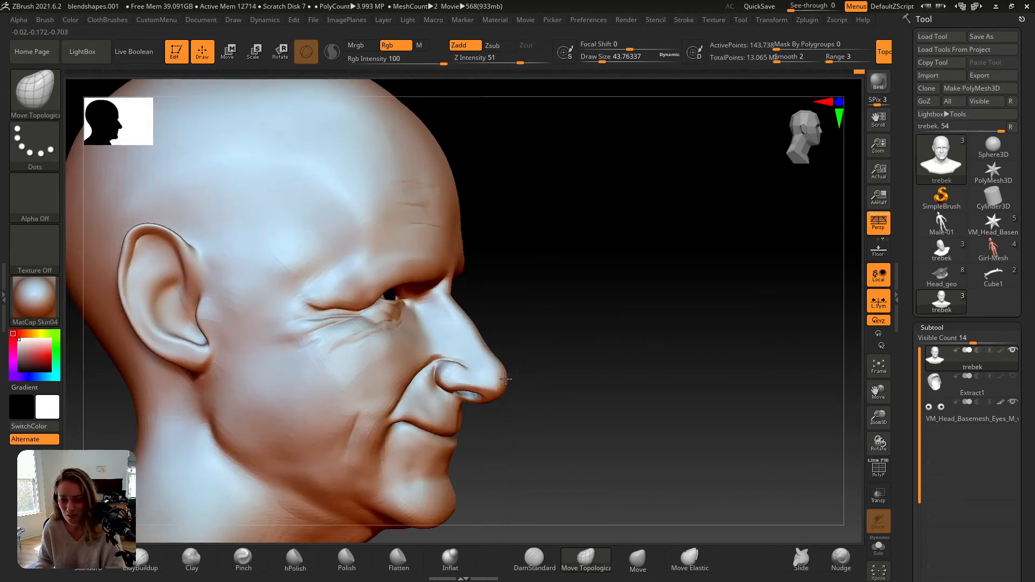
key(alt+Tab)
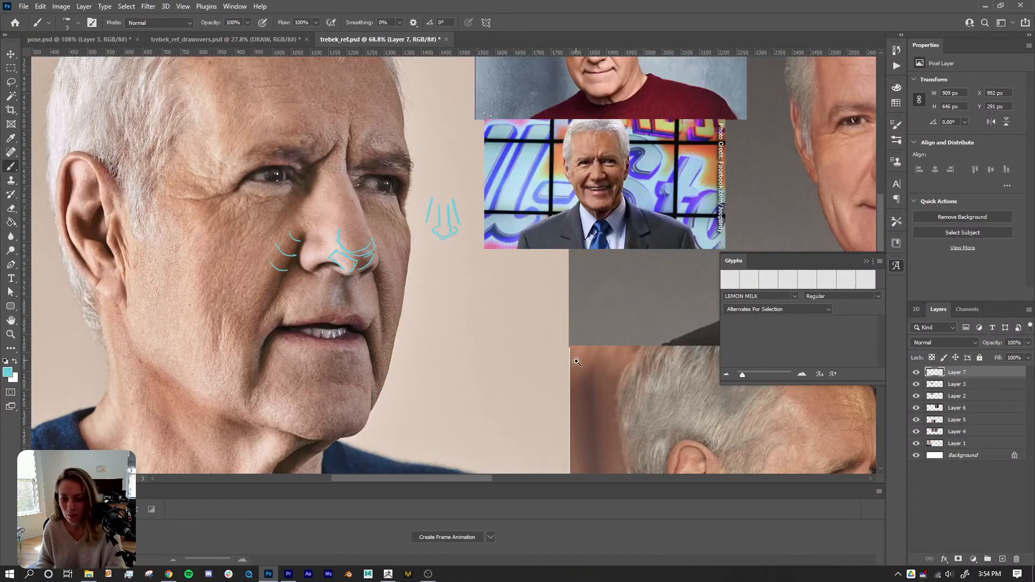
mouse_move(577, 362)
ctrl+mouse_down()
mouse_move(321, 215)
mouse_move(601, 382)
mouse_move(522, 361)
mouse_move(537, 350)
mouse_move(523, 351)
mouse_move(486, 316)
ctrl+mouse_up()
key(alt+Tab)
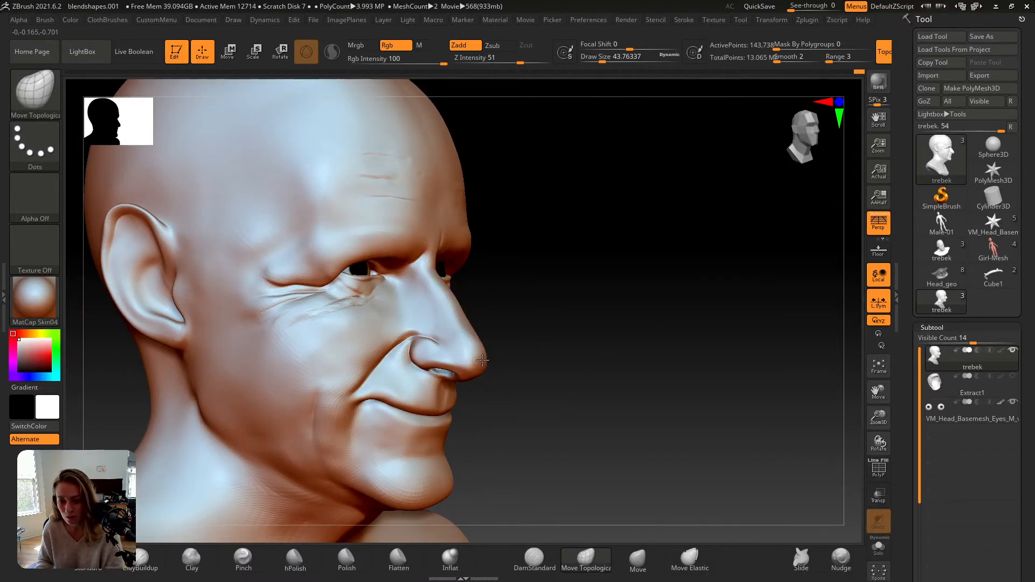
- Turn off perspective and orbit the head to match the side-view photo in Photoshop, comparing the nose, mouth and chin
mouse_move(478, 358)
right_down()
mouse_move(455, 356)
mouse_move(501, 363)
mouse_move(484, 349)
mouse_move(519, 341)
mouse_move(502, 360)
right_up()
key(p)
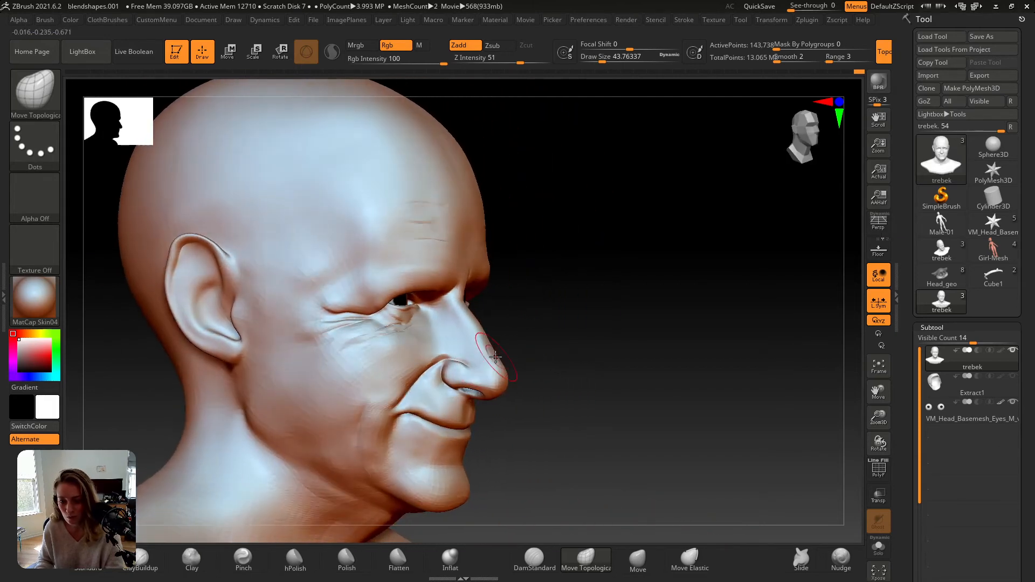
key(alt+Tab)
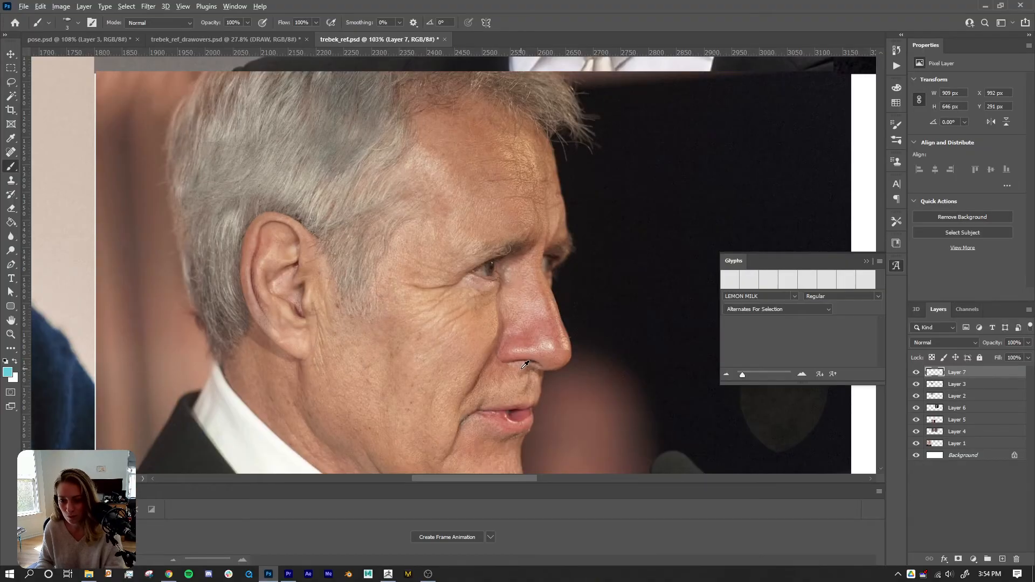
key(alt+Tab)
mouse_move(517, 342)
right_down()
mouse_move(504, 342)
mouse_move(502, 298)
mouse_move(514, 318)
right_up()
key(alt+Tab)
drag(530, 357, 534, 313)
key(alt+Tab)
mouse_move(494, 428)
right_down()
mouse_move(524, 416)
mouse_move(507, 455)
mouse_move(541, 373)
right_up()
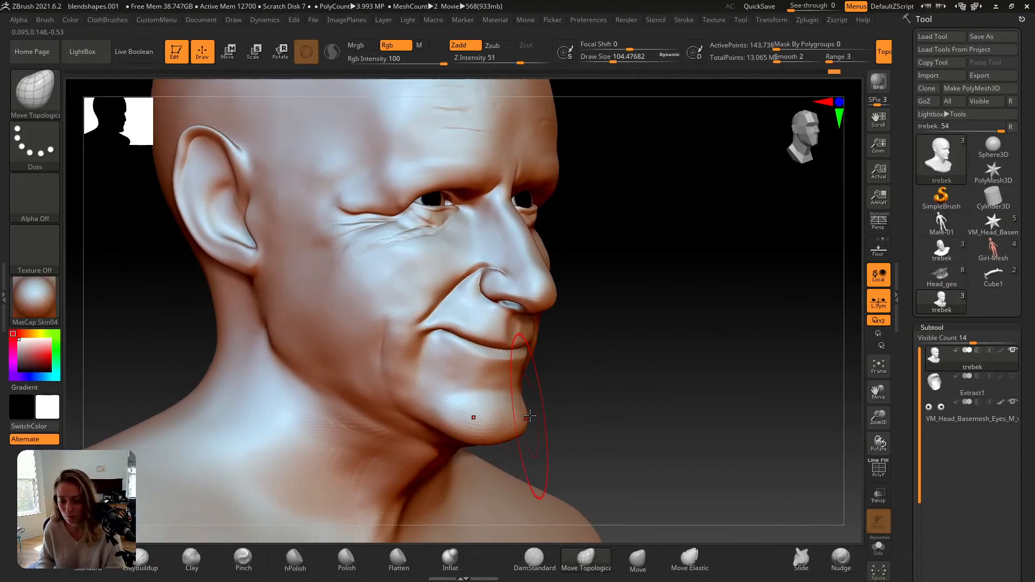
- Mask the lips and the area around the mouth with MaskLasso, soften the mask edge, and ready the Move Topological brush in profile
mouse_move(530, 416)
right_down()
mouse_move(538, 418)
mouse_move(494, 401)
right_up()
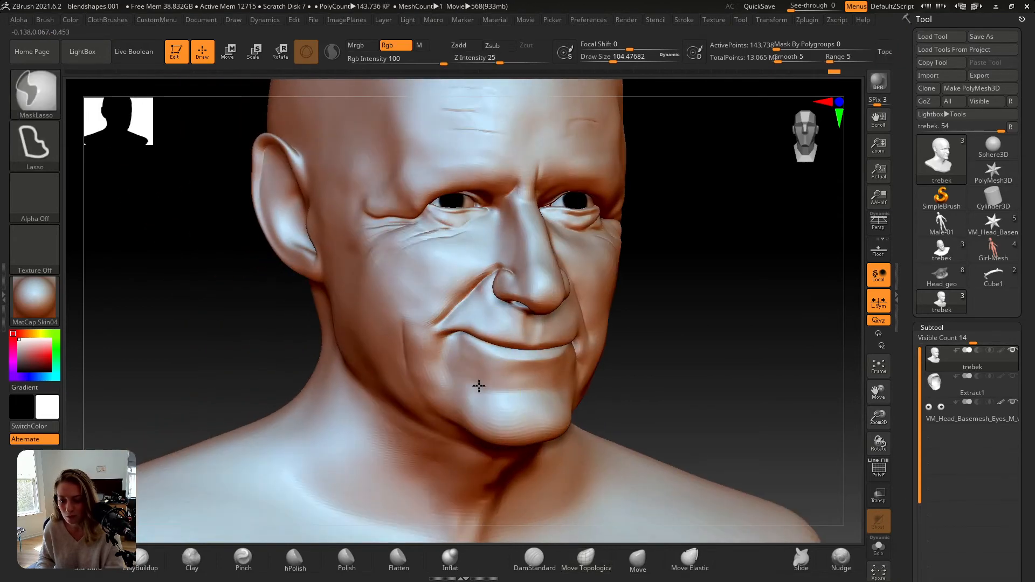
mouse_move(467, 384)
ctrl+mouse_down()
mouse_move(594, 323)
mouse_move(474, 348)
mouse_move(468, 384)
ctrl+mouse_up()
ctrl+click(476, 410)
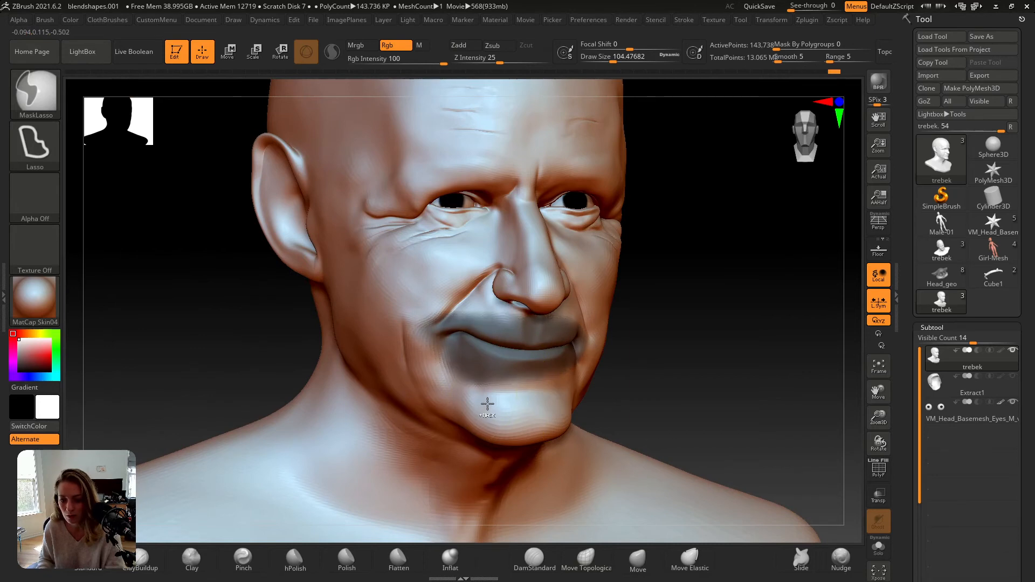
click(586, 558)
right_drag(485, 388, 519, 371)
ctrl+click(490, 398)
ctrl+click(593, 356)
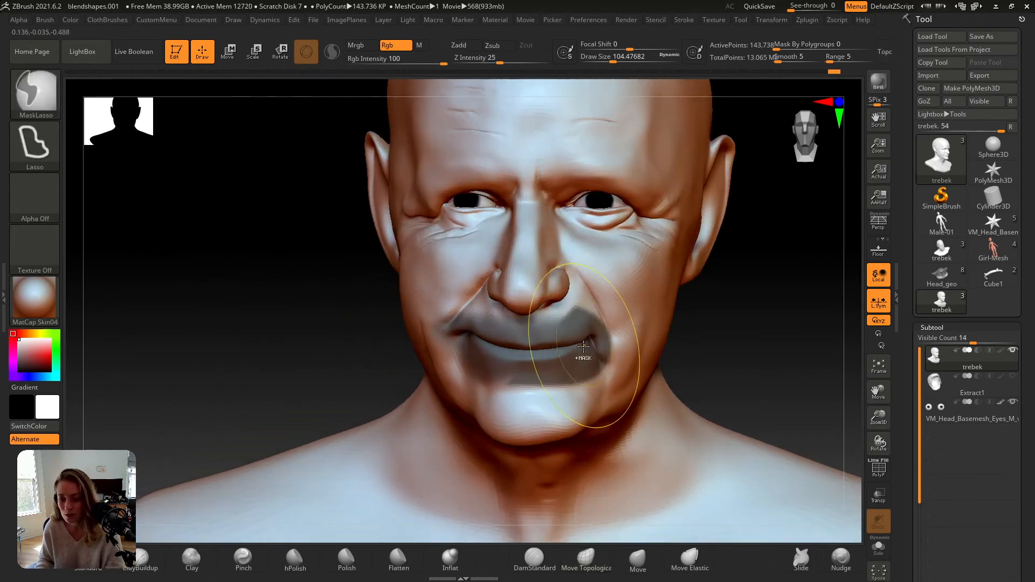
ctrl+click(587, 351)
mouse_move(587, 356)
right_down()
mouse_move(553, 404)
mouse_move(562, 410)
right_up()
mouse_move(568, 414)
ctrl+mouse_down()
mouse_move(560, 345)
mouse_move(585, 488)
mouse_move(570, 414)
ctrl+mouse_up()
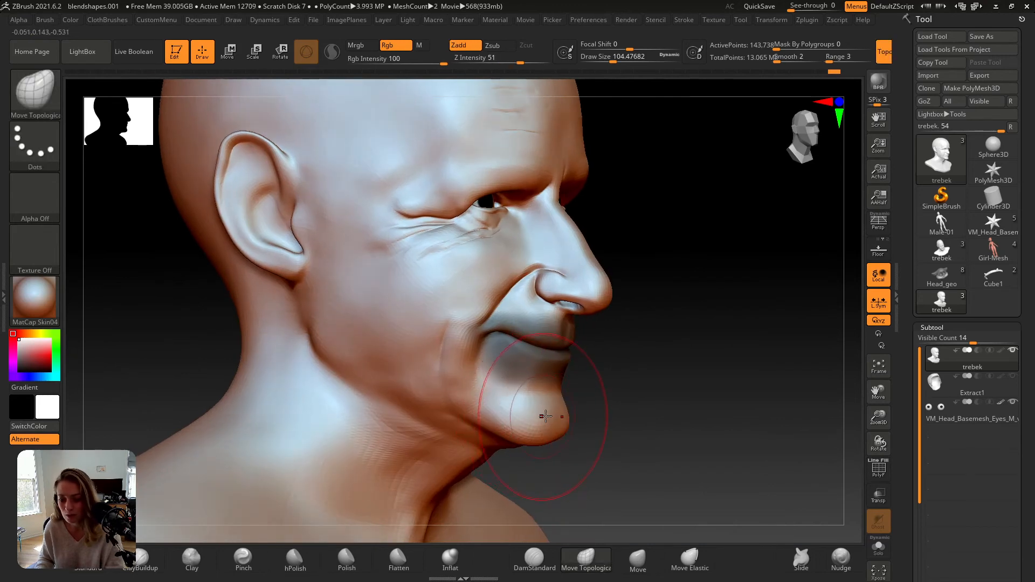
- Reduce the draw size to about 83 and compare the chin profile with the side-view photo in Photoshop
mouse_move(541, 416)
right_down()
mouse_move(561, 416)
mouse_move(545, 419)
right_up()
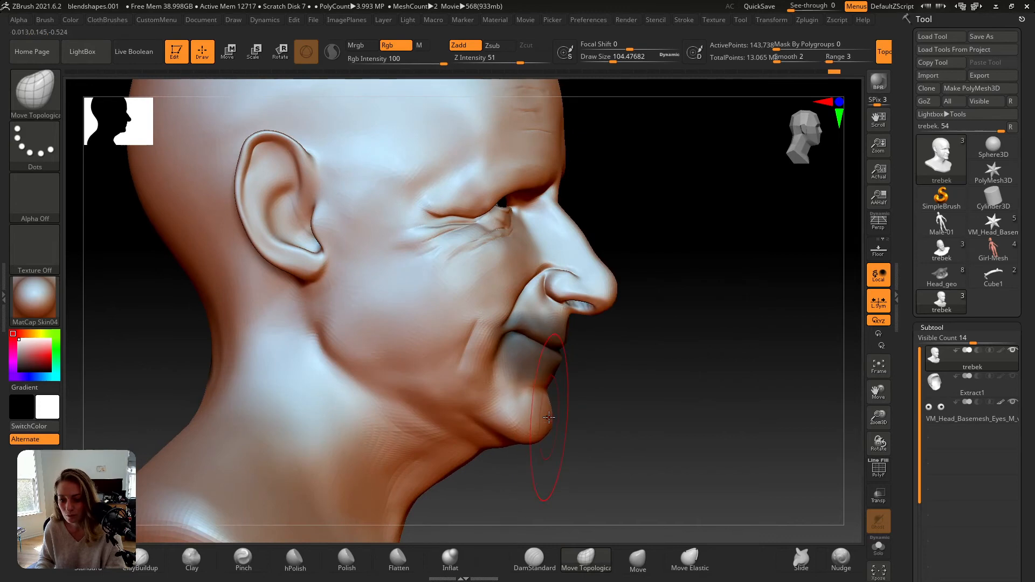
key(bracketleft)
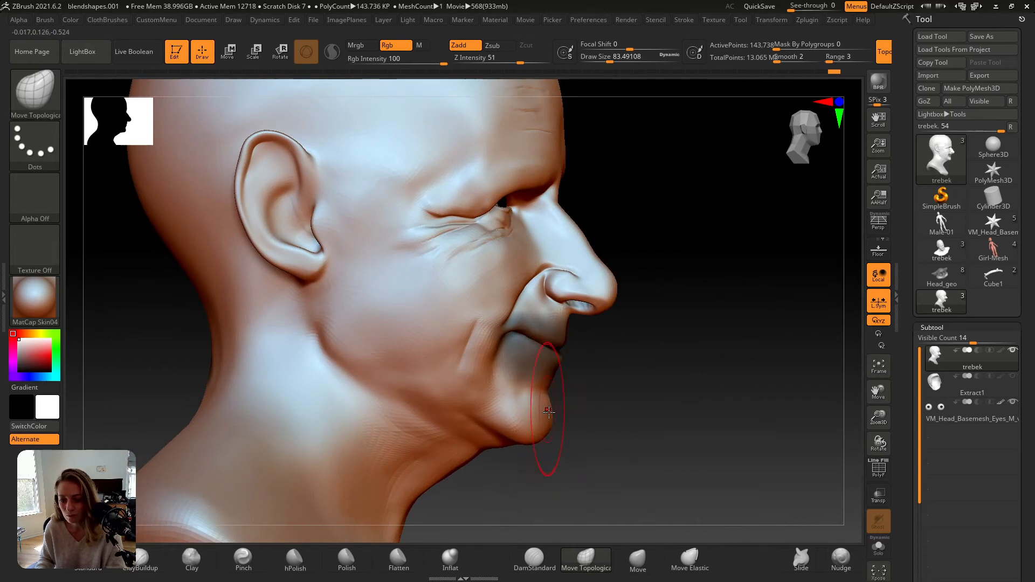
key(alt+Tab)
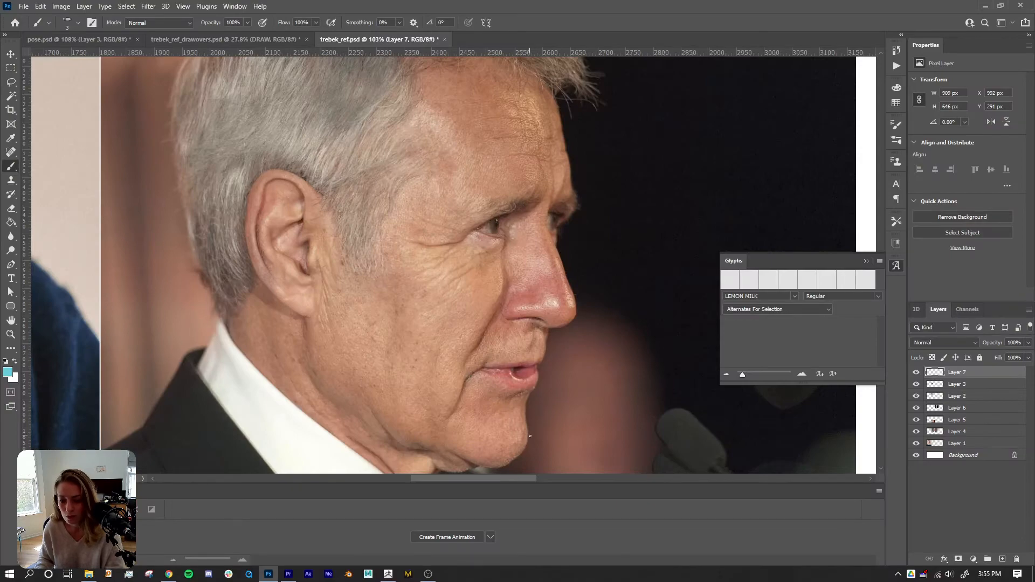
key(alt+Tab)
- Unmask the strip below the lower lip and pull the crease above the chin slightly forward in profile with Move Topological
mouse_move(540, 412)
right_down()
mouse_move(551, 393)
mouse_move(531, 377)
right_up()
key(ctrl)
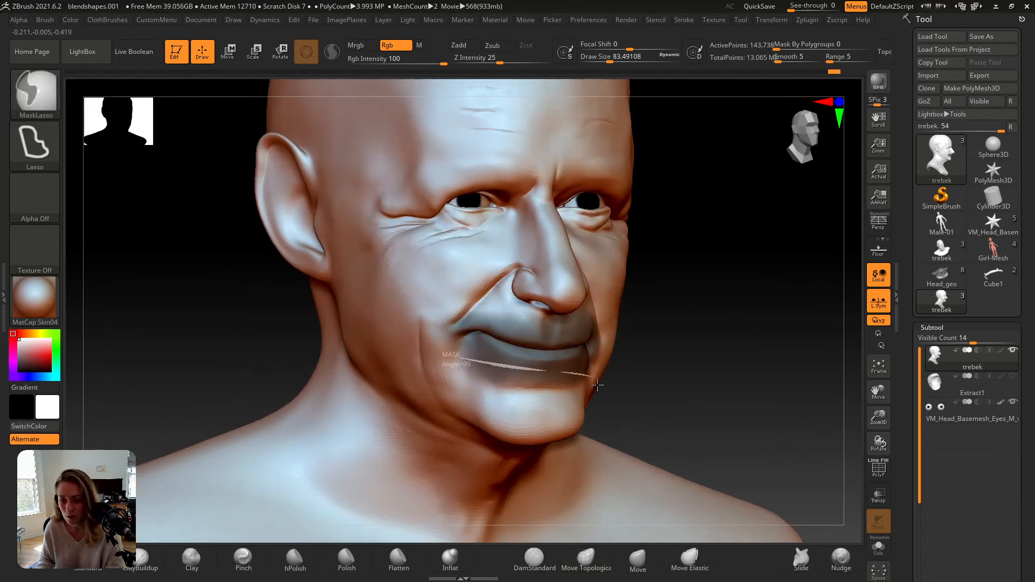
mouse_move(598, 384)
ctrl+alt+mouse_down()
mouse_move(467, 414)
mouse_move(459, 396)
ctrl+alt+mouse_up()
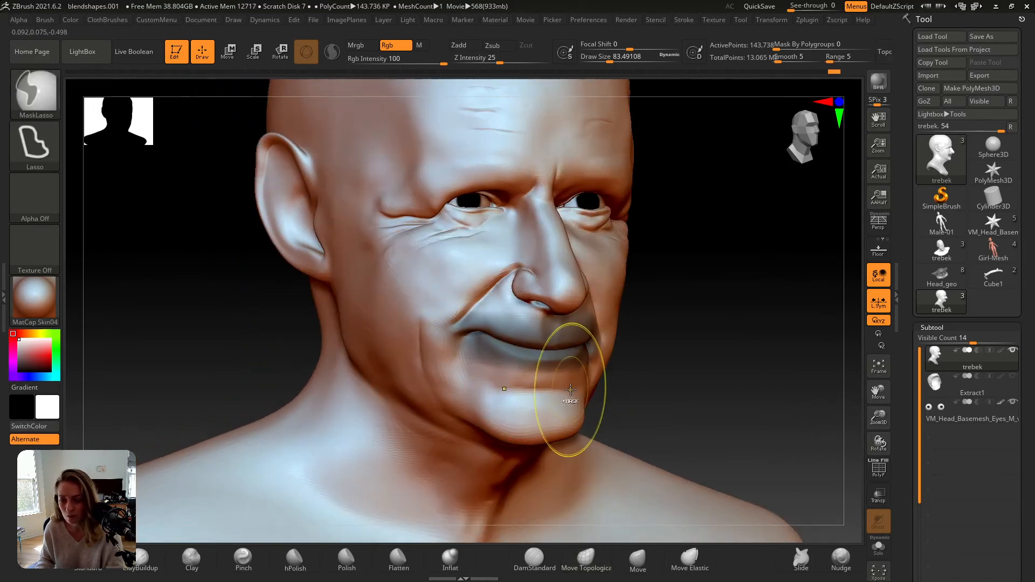
mouse_move(571, 389)
right_down()
mouse_move(563, 375)
mouse_move(540, 387)
right_up()
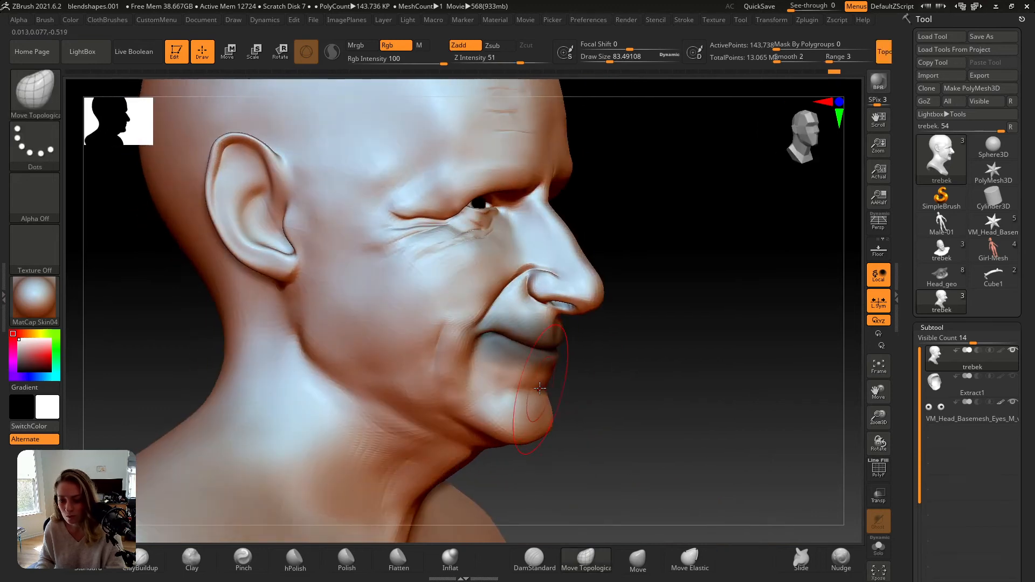
drag(539, 387, 546, 389)
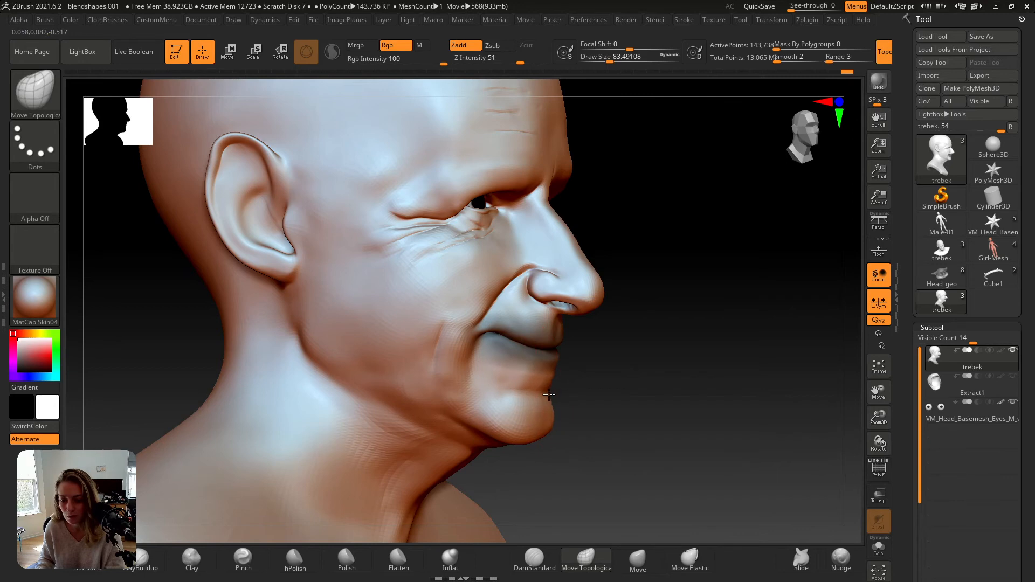
mouse_move(548, 395)
right_down()
mouse_move(501, 396)
mouse_move(549, 401)
right_up()
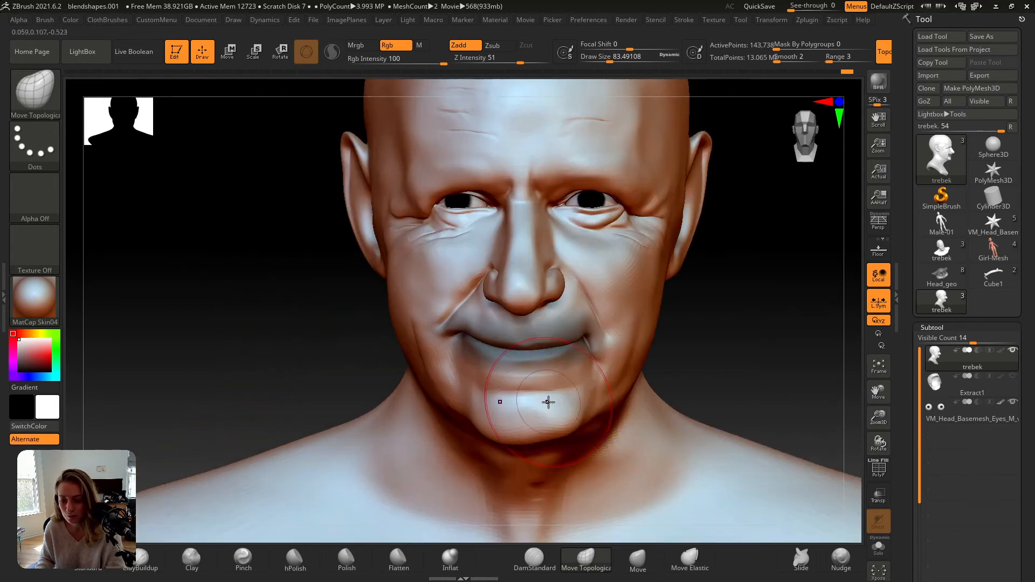
- Clear the mouth mask and enable perspective on the front view of the head
key(p)
ctrl+drag(621, 396, 606, 413)
alt+right_drag(606, 414, 613, 378)
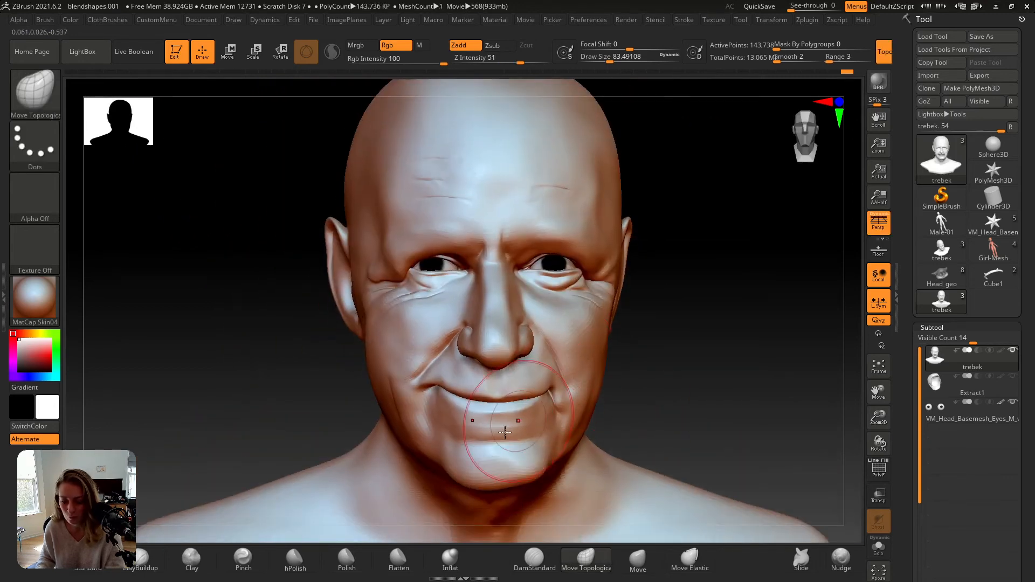
- Set the draw size to about 35, drop two subdivision levels, and smooth the chin while stepping back up
key(s)
drag(505, 432, 495, 432)
key(shift+d)
key(shift+d)
key(s)
key(shift)
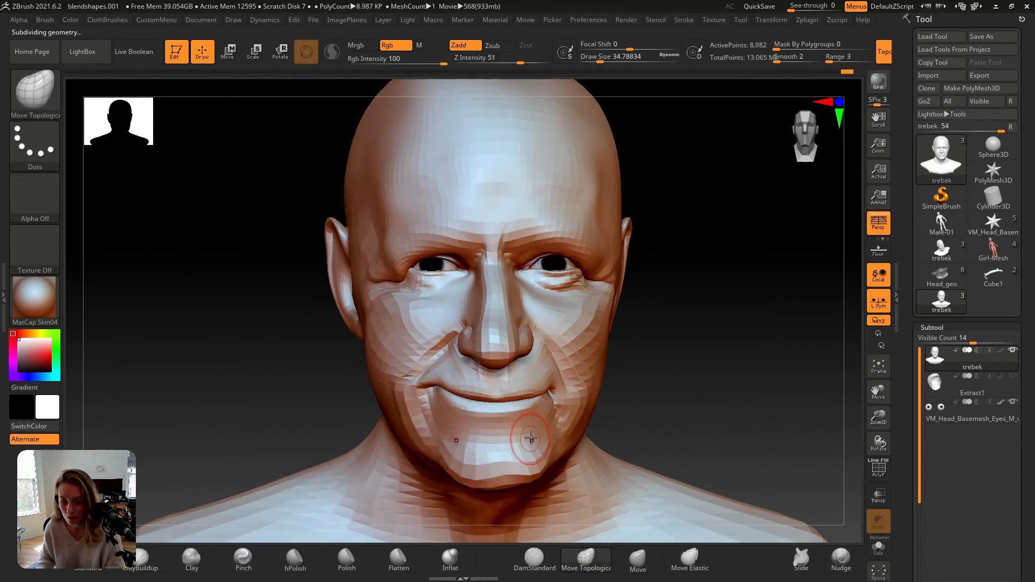
key(d)
key(shift)
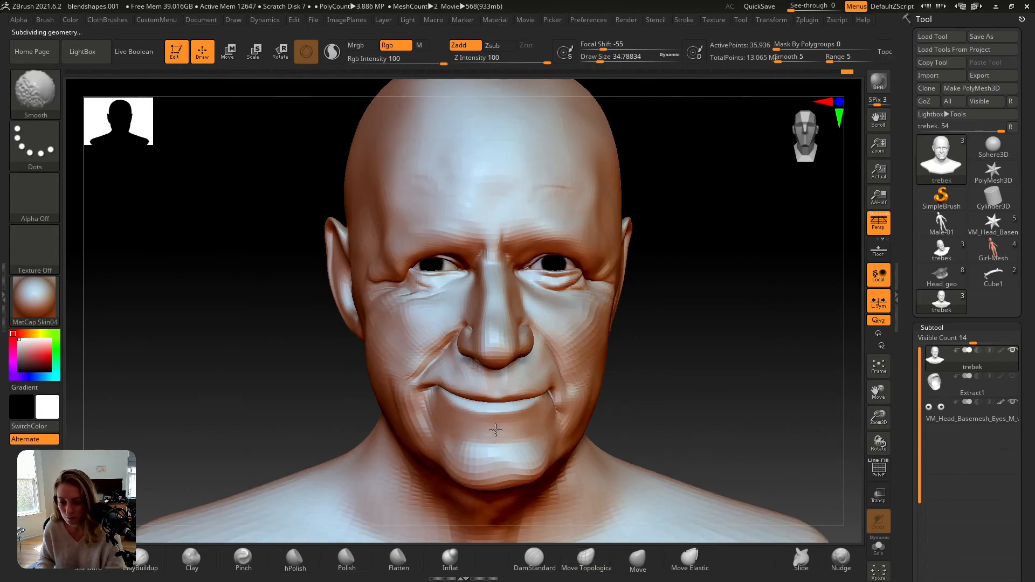
key(d)
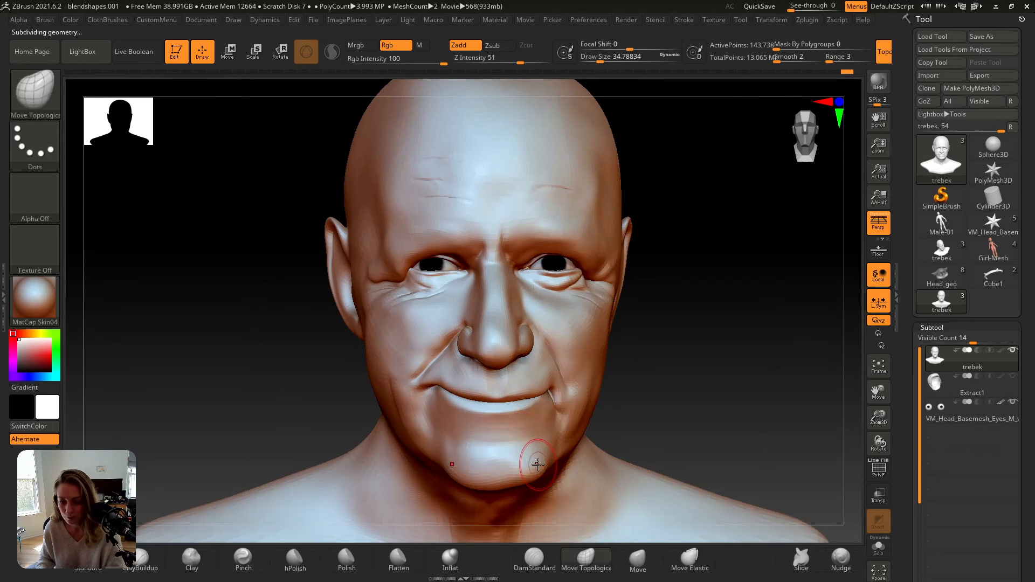
- Smooth the chin once more, raise the head by two further subdivision levels, and review the whole face
key(shift)
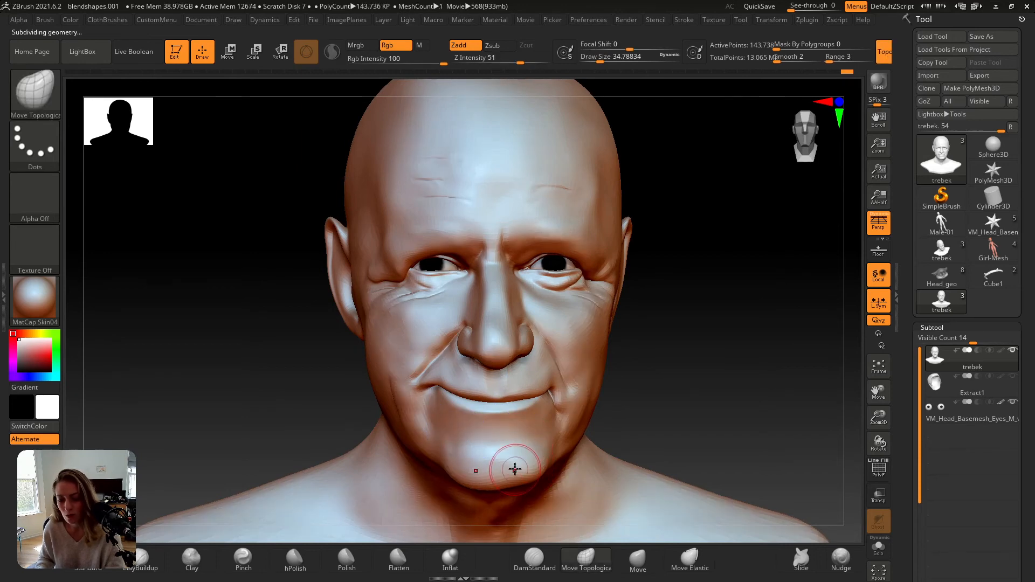
key(d)
key(d)
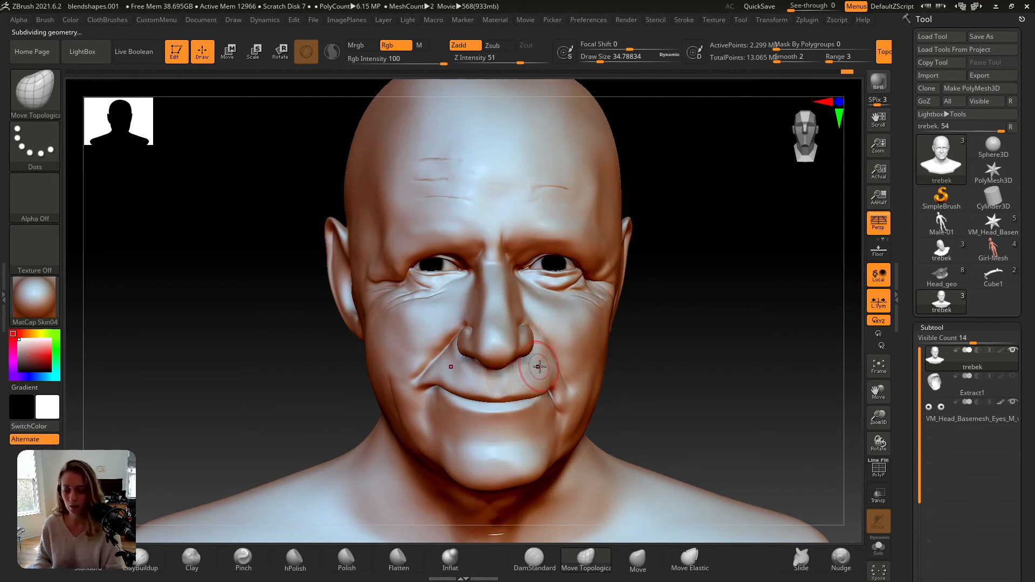
ctrl+right_drag(571, 386, 554, 360)
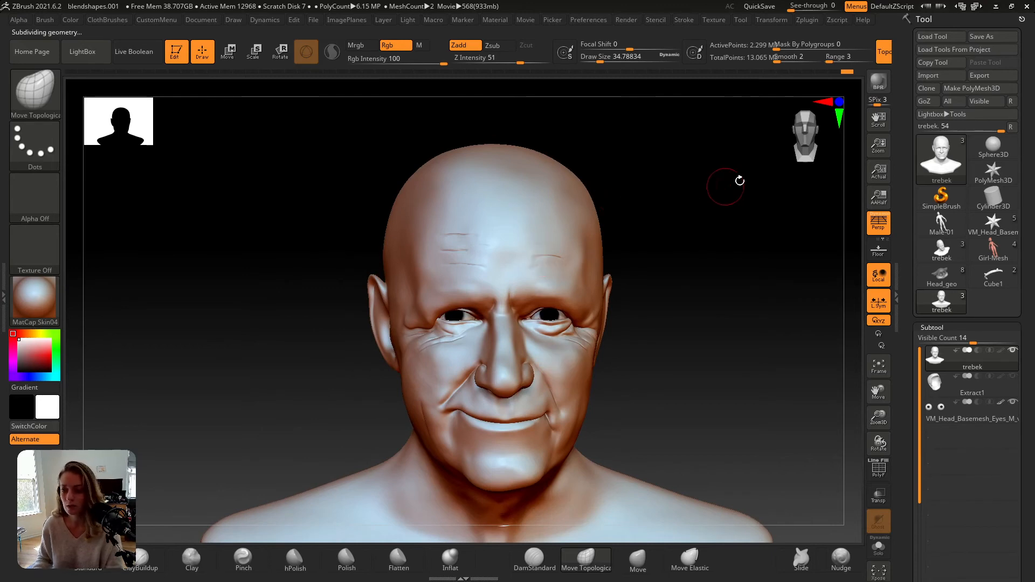
mouse_move(848, 73)
mouse_down()
mouse_move(835, 73)
mouse_move(855, 71)
mouse_up()
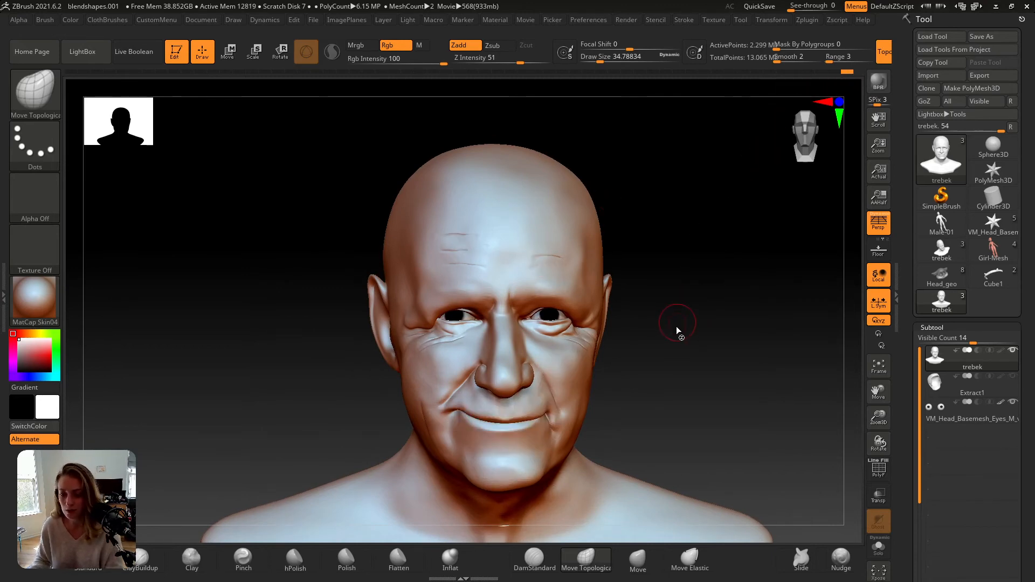
- Turn off perspective, apply BasicMaterial to the head, and inspect the cheek and ear from the side
key(p)
alt+drag(618, 350, 616, 343)
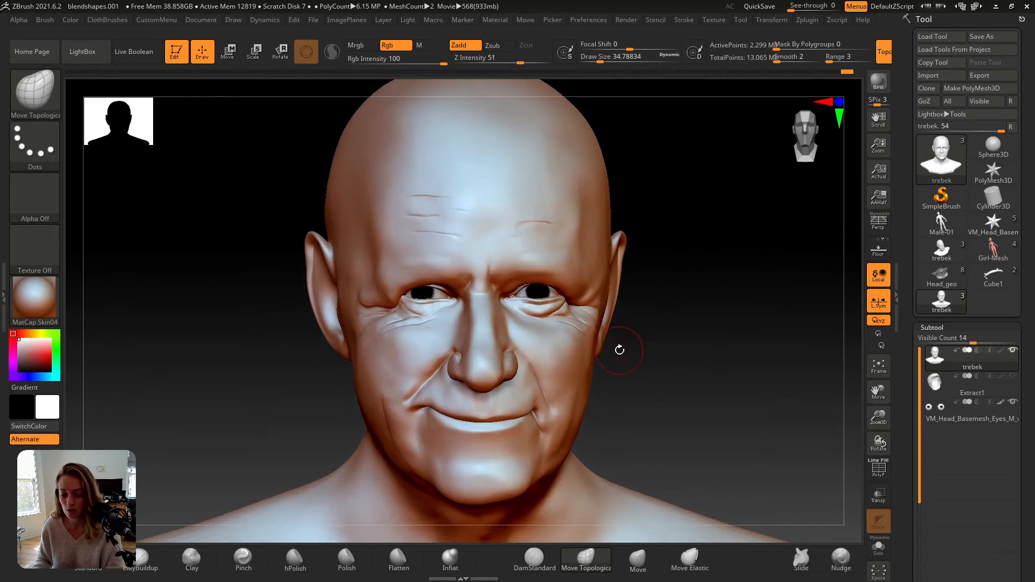
click(52, 305)
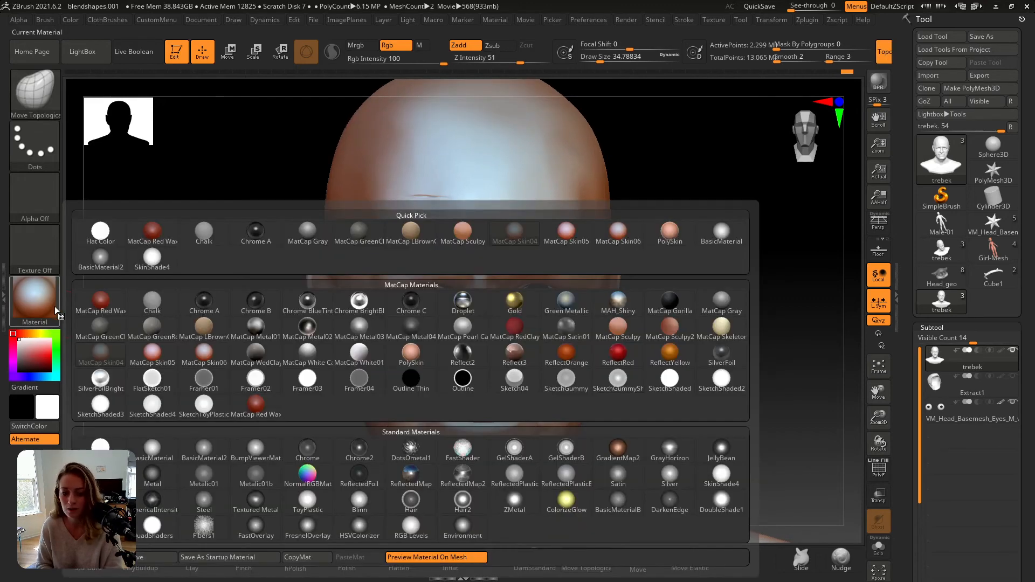
click(153, 449)
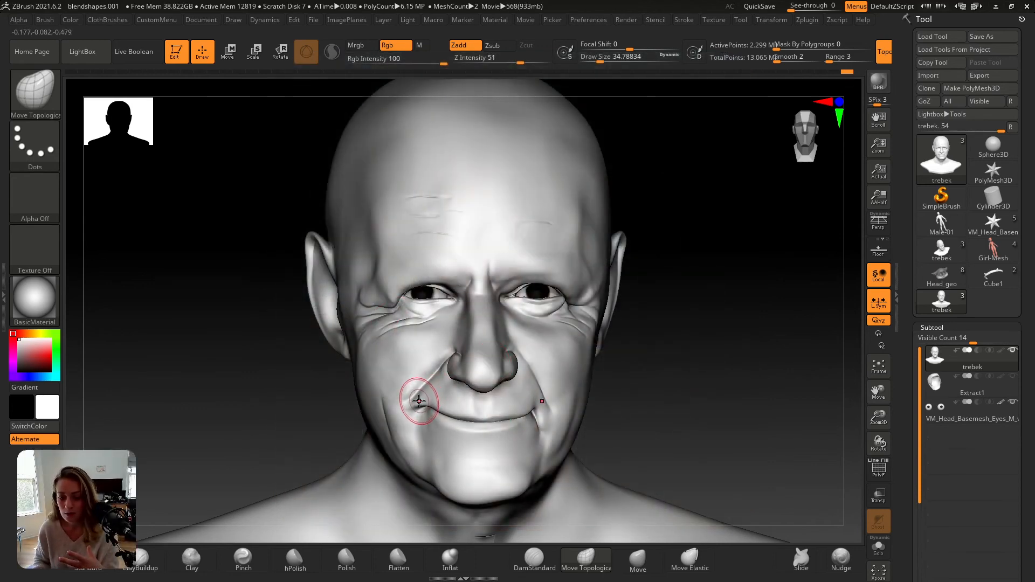
mouse_move(398, 372)
right_down()
mouse_move(362, 387)
mouse_move(382, 331)
mouse_move(411, 374)
mouse_move(398, 370)
mouse_move(452, 337)
right_up()
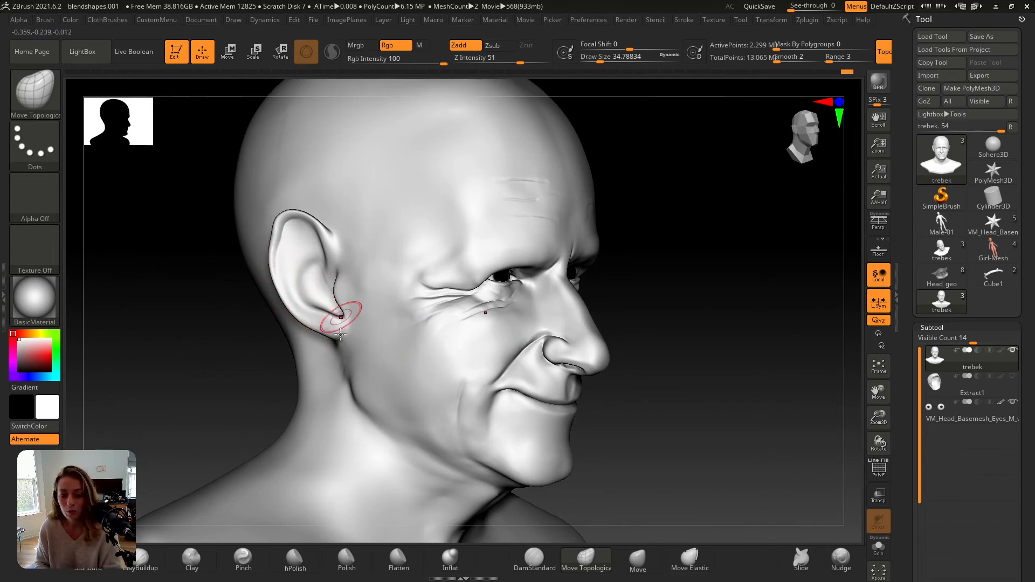
- In Photoshop, undo the latest cyan strokes on the cheek and in front of the ear of the side-view photo
key(alt+Tab)
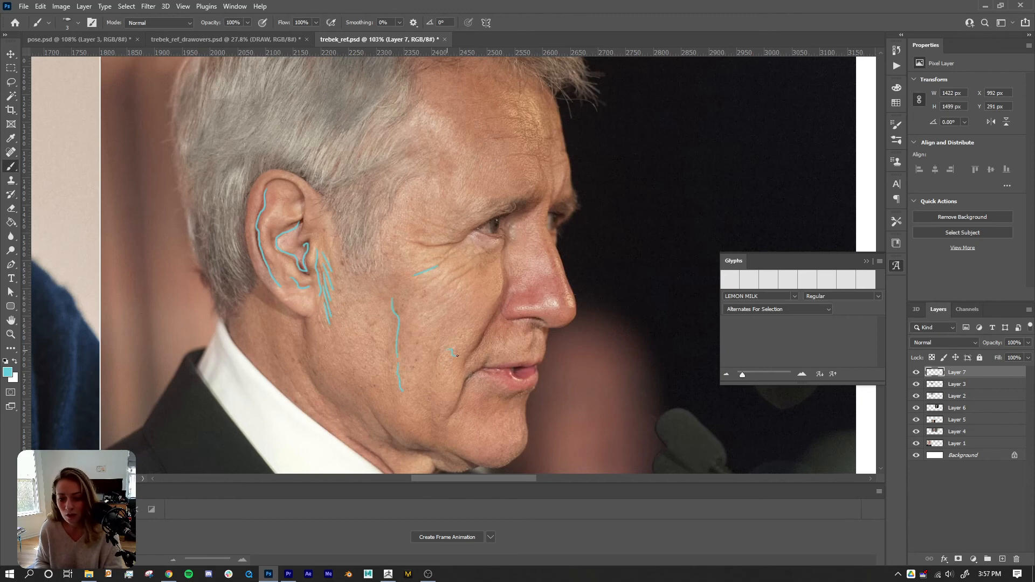
key(z)
mouse_move(526, 255)
mouse_down()
mouse_move(570, 282)
mouse_move(516, 267)
mouse_up()
key(ctrl+z)
key(ctrl+z)
key(ctrl+z)
key(ctrl+z)
key(ctrl+z)
key(ctrl+z)
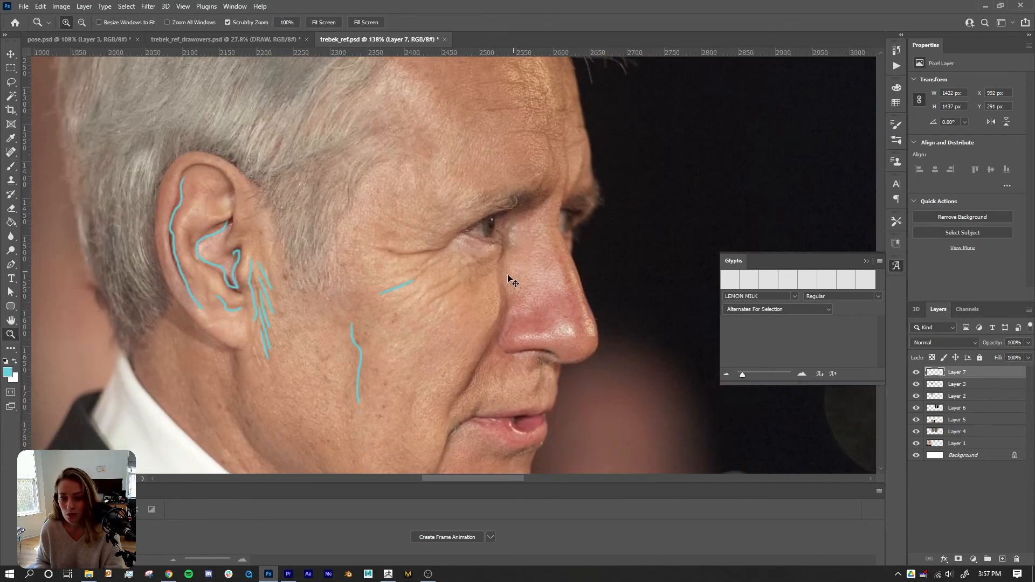
key(ctrl+z)
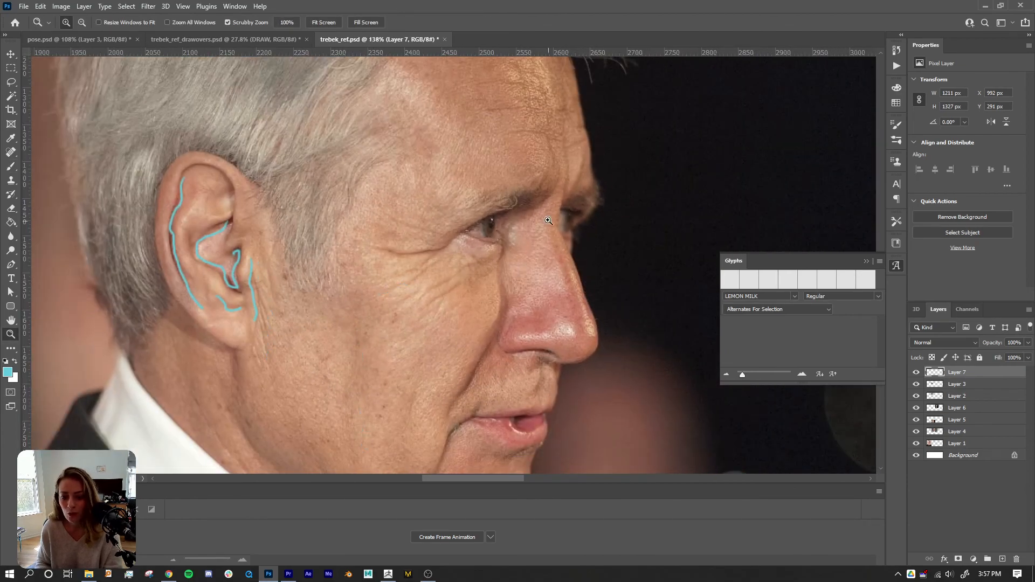
drag(531, 205, 514, 205)
- Return to ZBrush and compare the front view of the head with the overlaid front reference photo
key(alt+Tab)
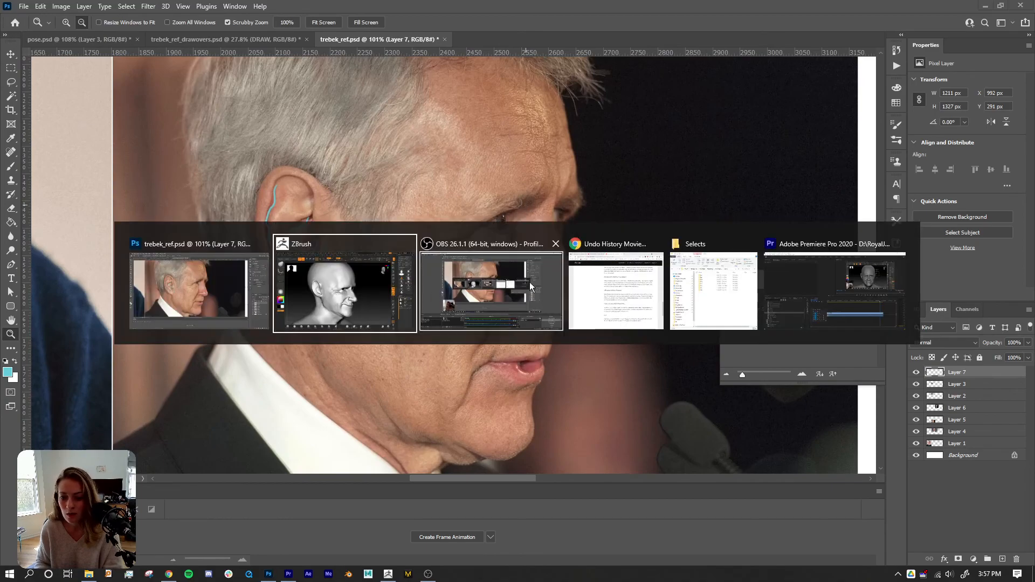
key(1)
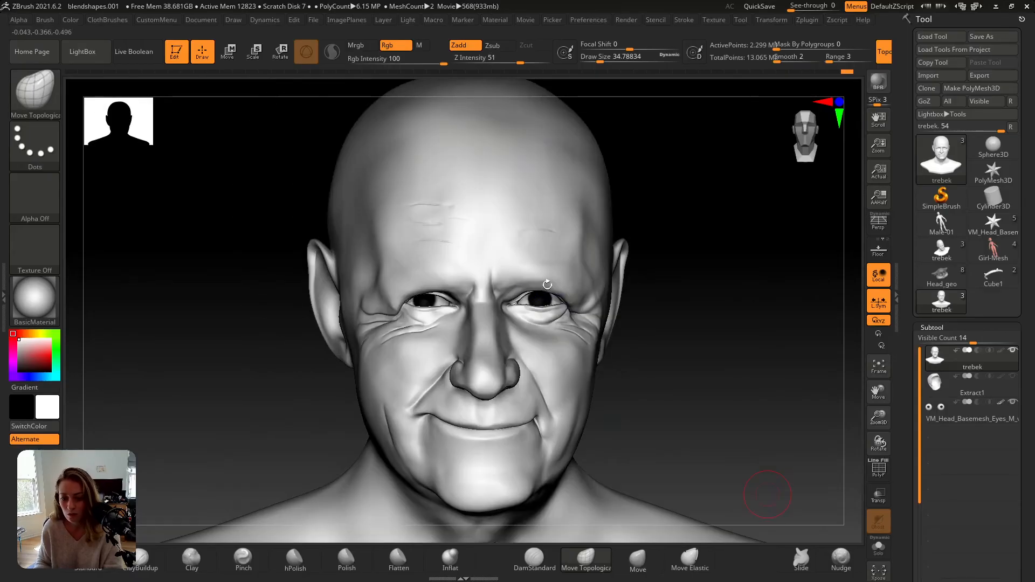
key(shift+z)
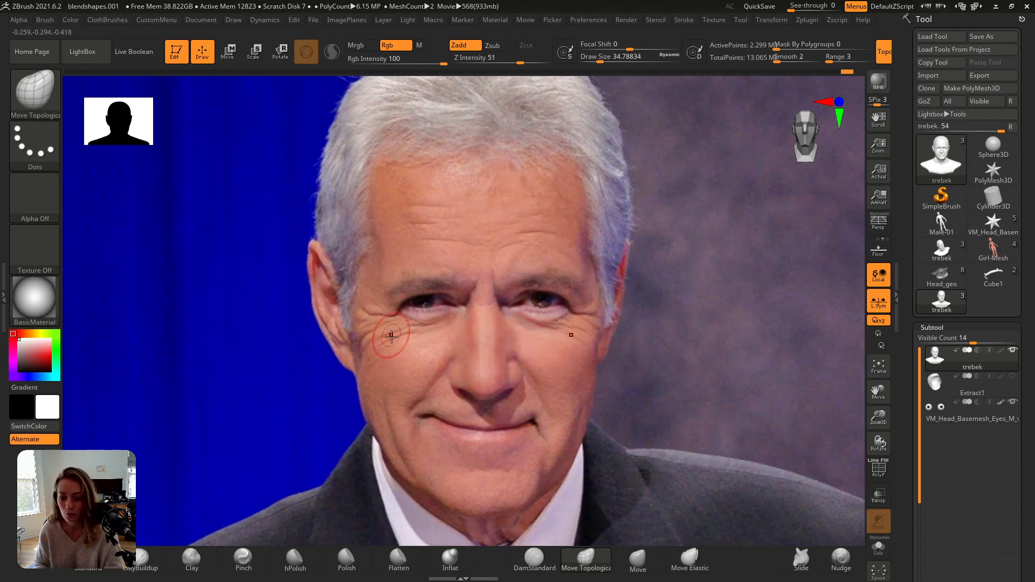
- Examine the eyes, nose, cheeks and mouth of the three-quarter reference photo in Photoshop
key(alt+Tab)
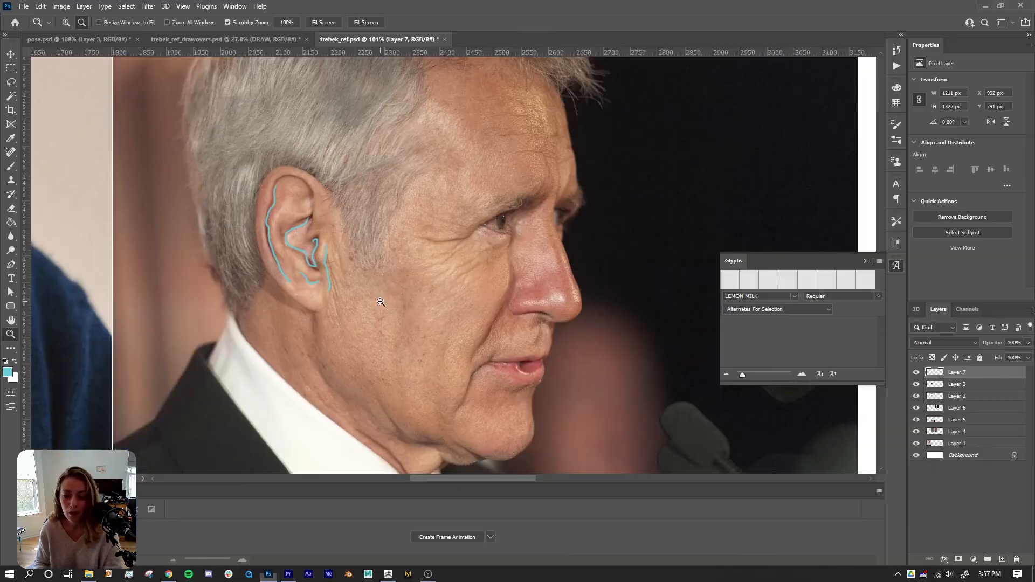
alt+scroll(502, 238, down, 3)
drag(501, 239, 594, 325)
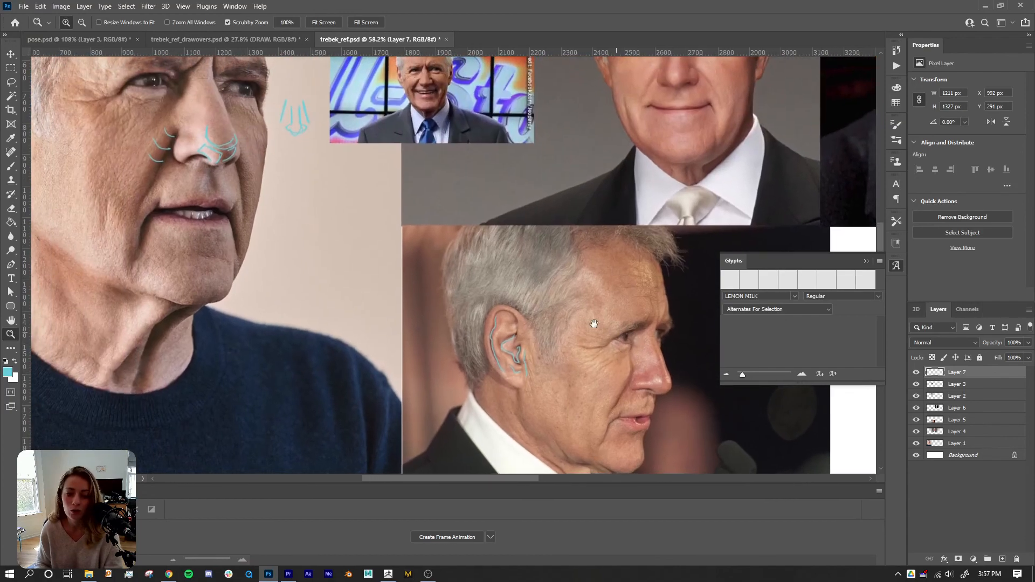
drag(390, 266, 534, 348)
ctrl+drag(325, 242, 392, 281)
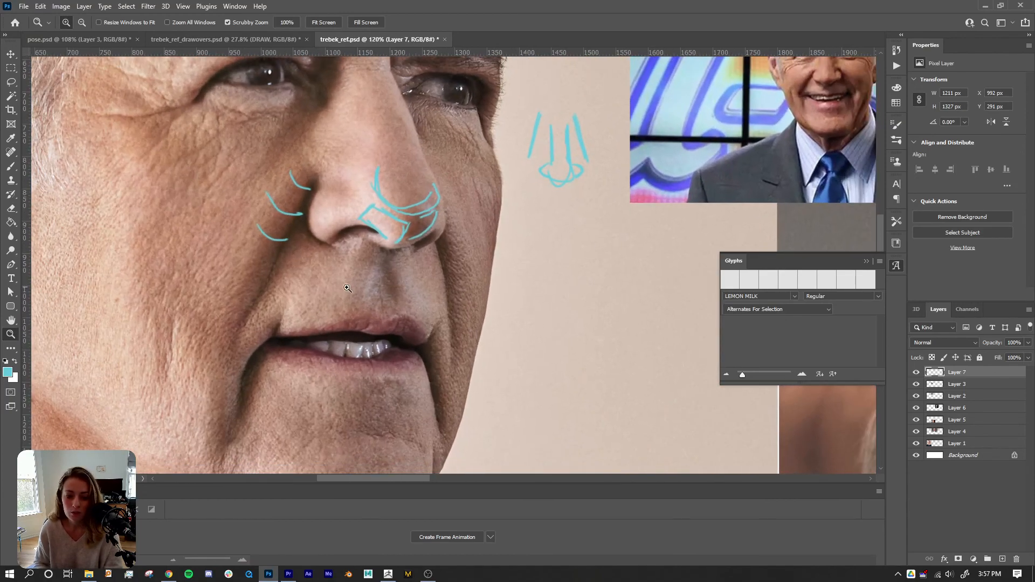
alt+scroll(348, 288, down, 1)
drag(488, 279, 465, 275)
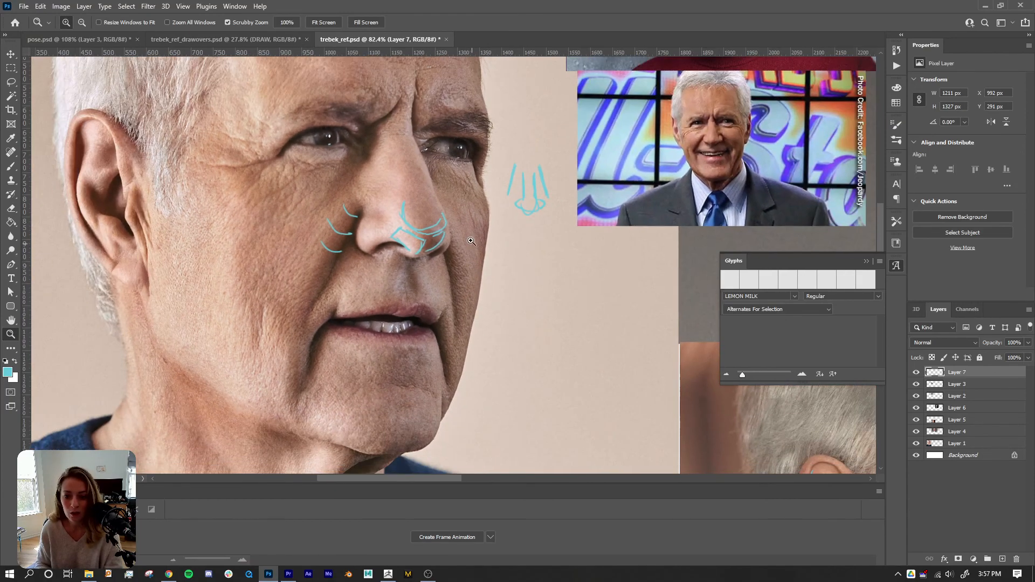
drag(464, 234, 432, 286)
drag(401, 242, 492, 301)
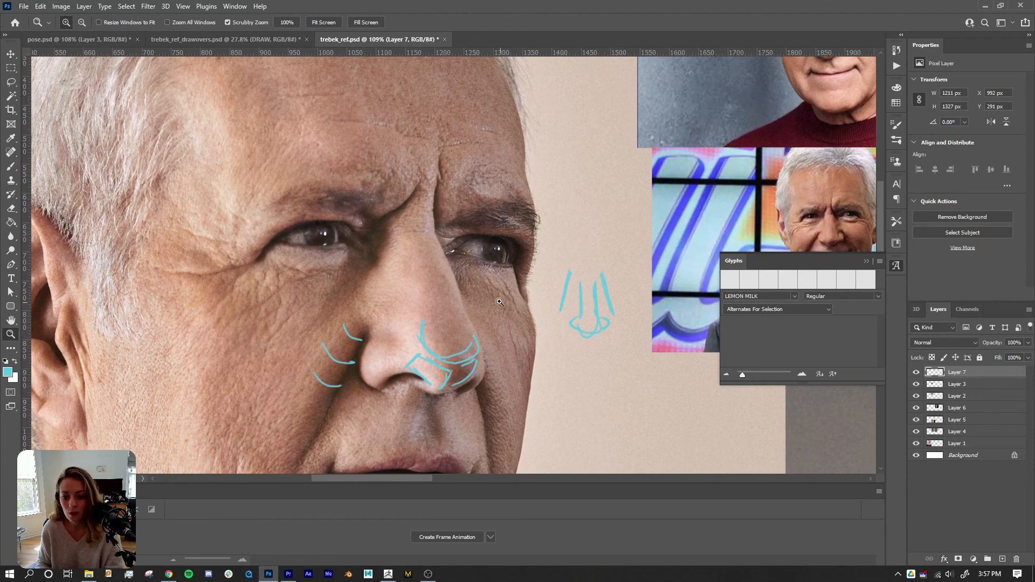
- Sketch short cyan brush marks on the cheek below the eye in the three-quarter photo, and undo the last strokes
drag(488, 282, 502, 289)
drag(428, 277, 510, 256)
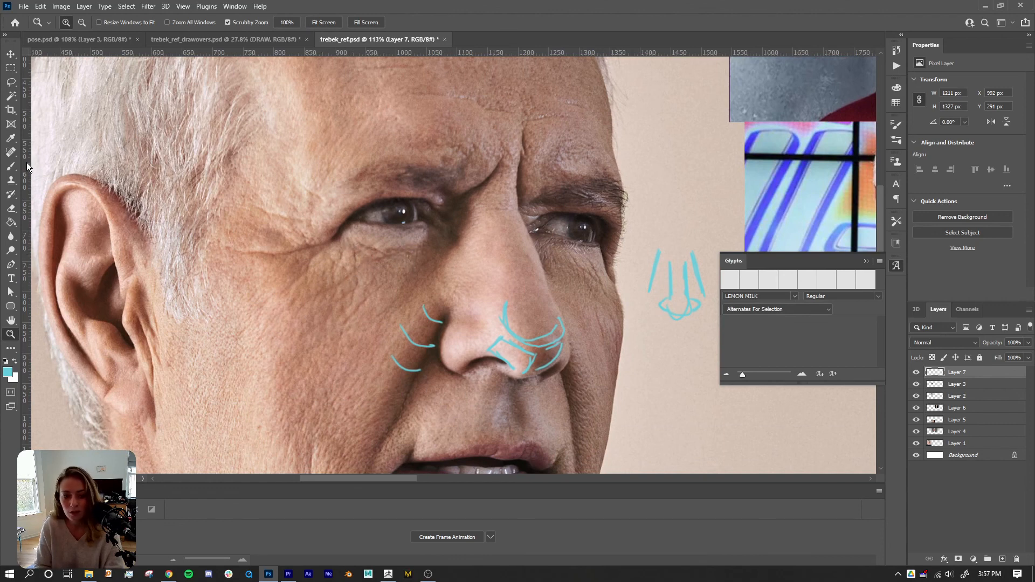
key(b)
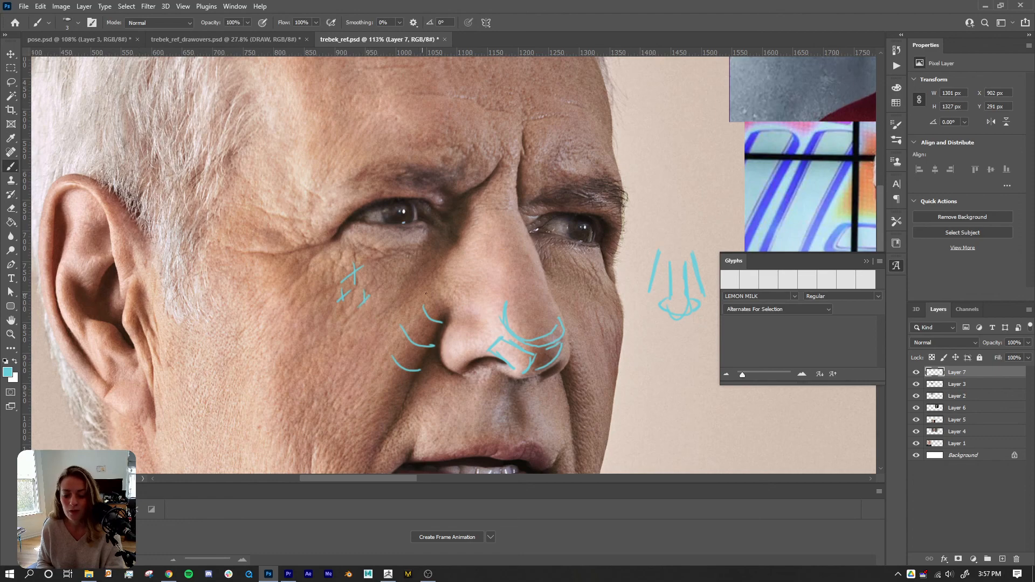
key(ctrl+z)
key(ctrl+z)
- Examine the mouth corner, cheek fold and chin of the three-quarter photo, and view it alongside the other reference photos
ctrl+drag(450, 280, 358, 237)
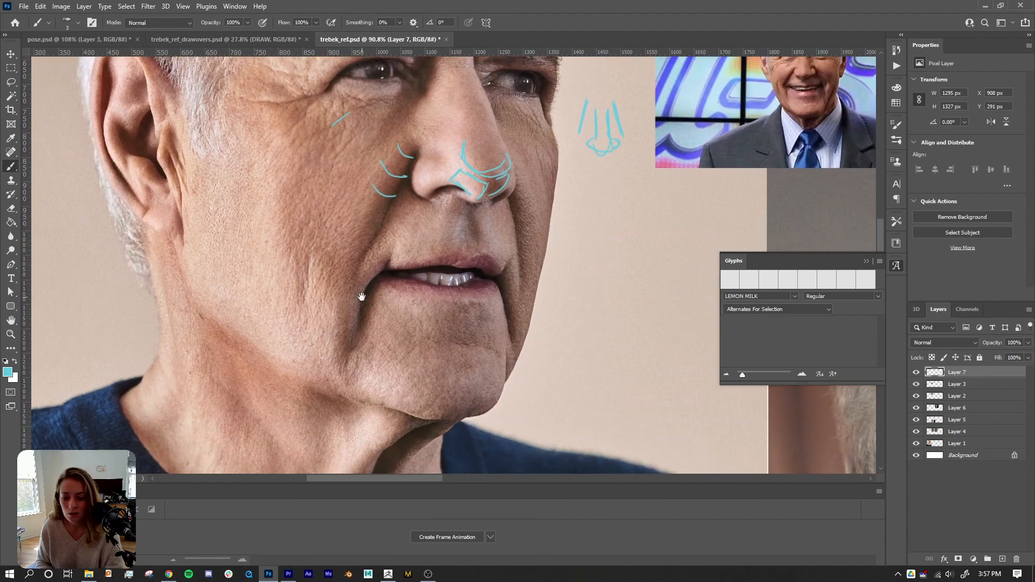
ctrl+drag(384, 327, 399, 309)
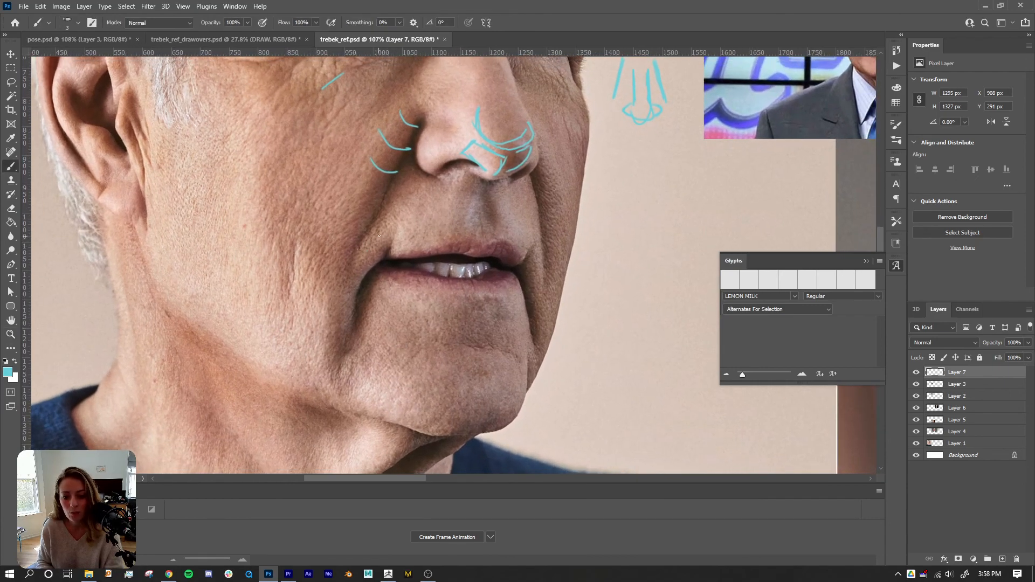
ctrl+drag(379, 236, 379, 224)
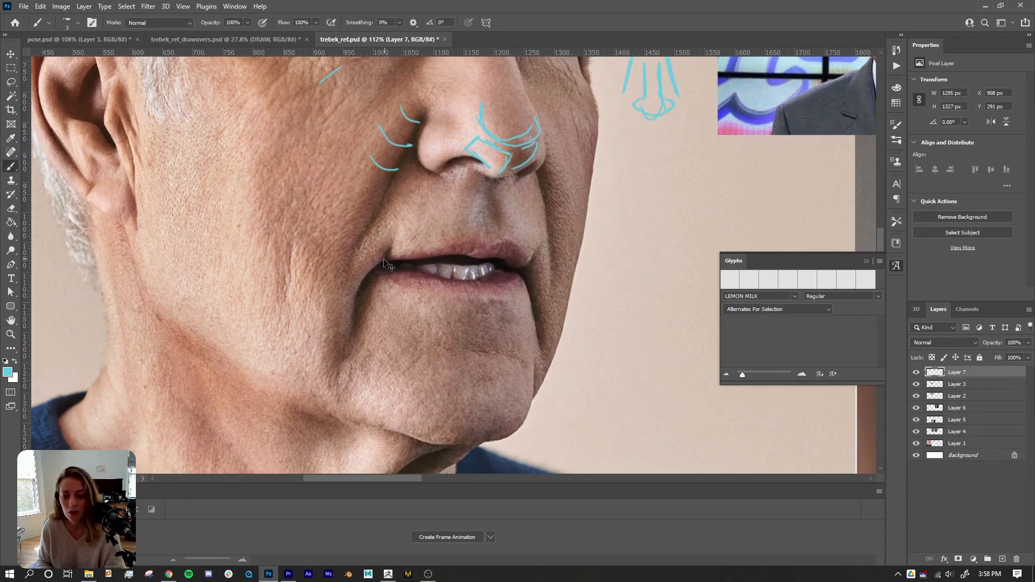
mouse_move(418, 263)
ctrl+mouse_down()
mouse_move(396, 249)
mouse_move(446, 264)
mouse_move(487, 246)
mouse_move(334, 290)
ctrl+mouse_up()
drag(397, 328, 365, 342)
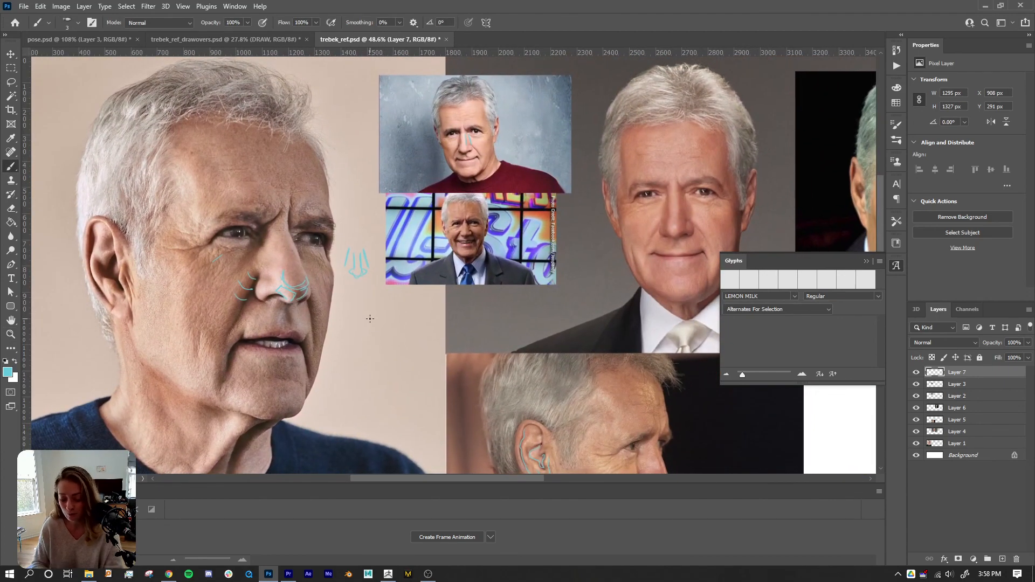